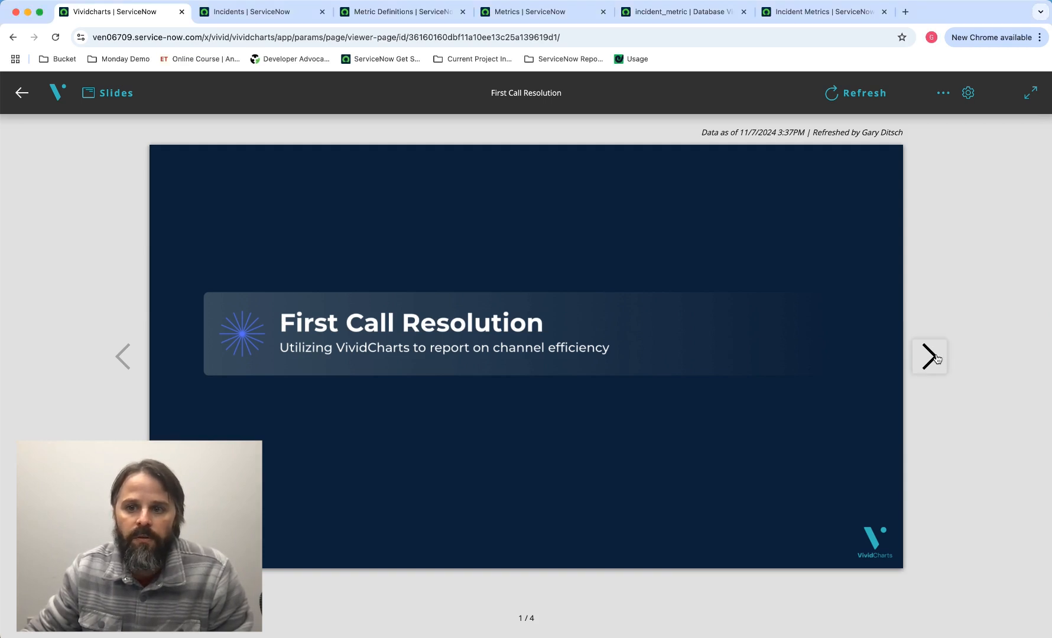
- Page through the First Call Resolution deck, open it in the slide editor and go to slide 3
{"action": "left_click", "coordinate": [937, 359]}
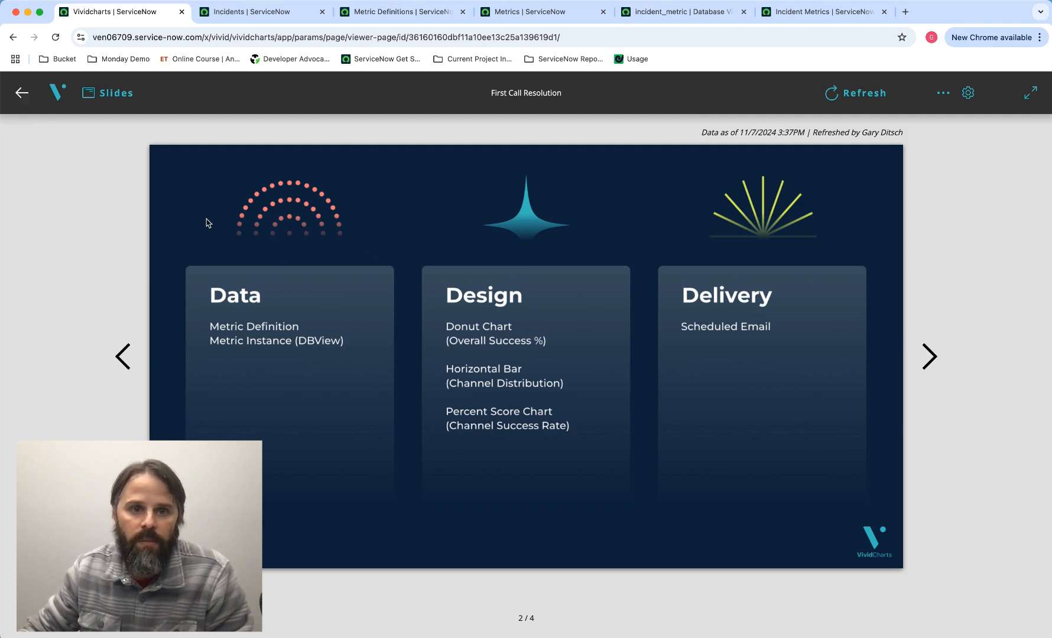
{"action": "left_click", "coordinate": [26, 99]}
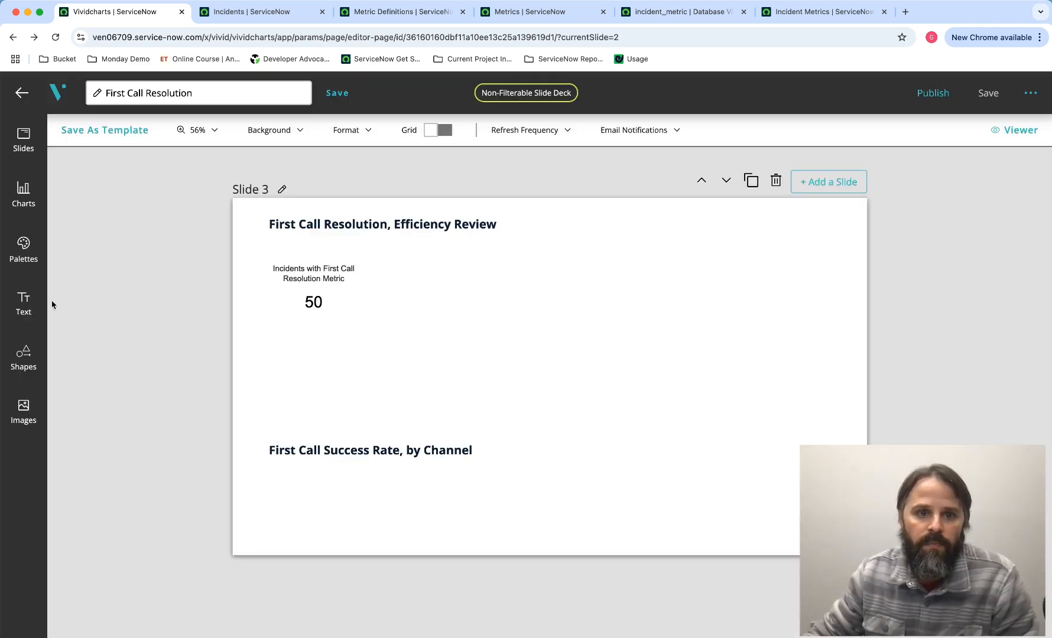
{"action": "left_click", "coordinate": [702, 183]}
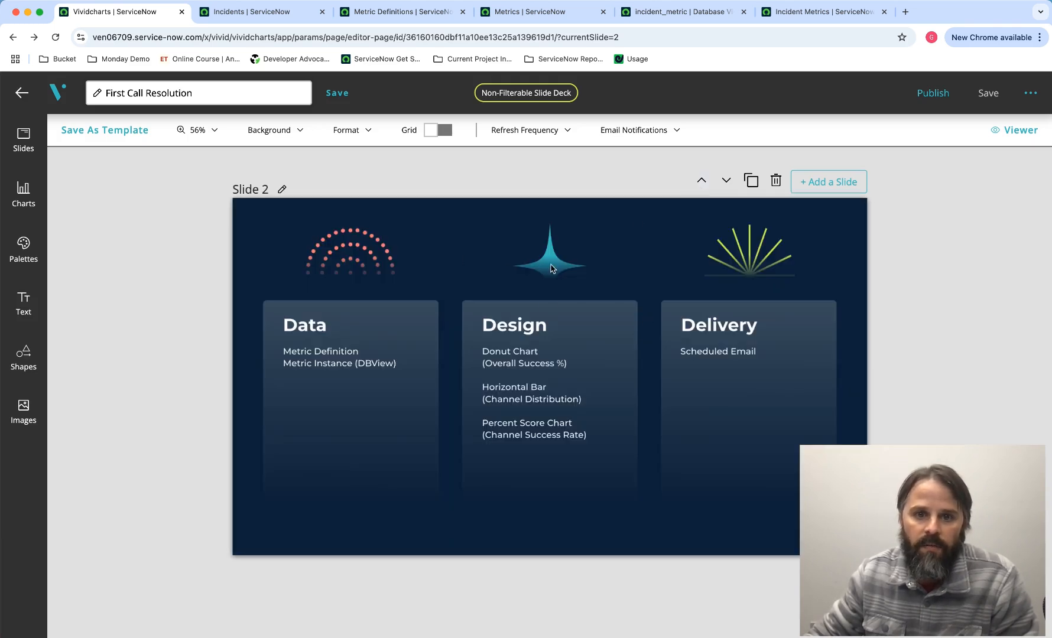
{"action": "left_click", "coordinate": [727, 181]}
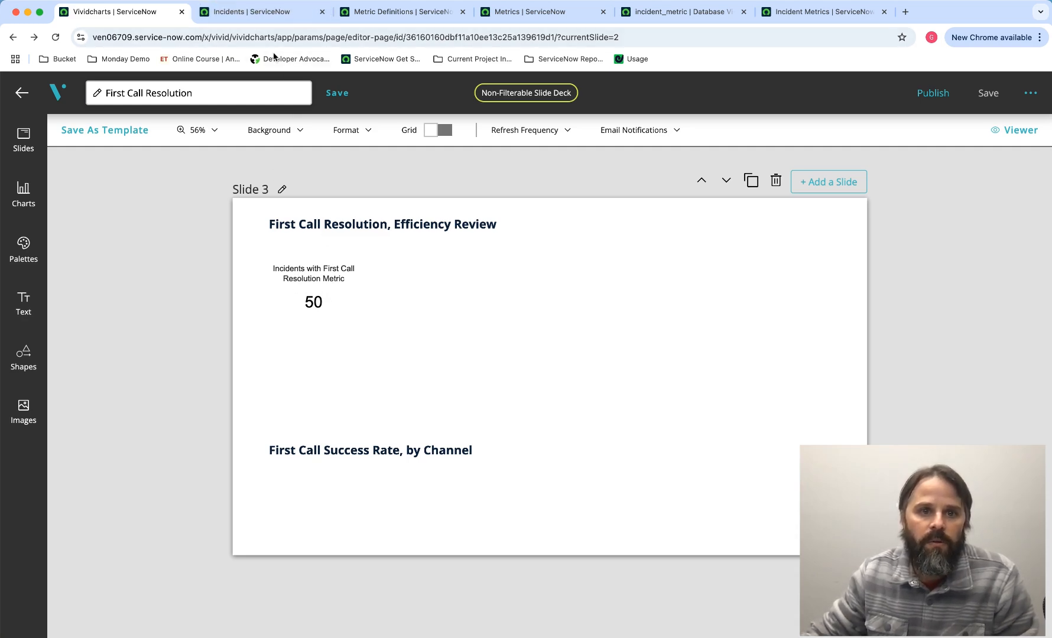
- Examine the Incidents list and the script of the First Call Resolution metric definition in ServiceNow
{"action": "left_click", "coordinate": [254, 12]}
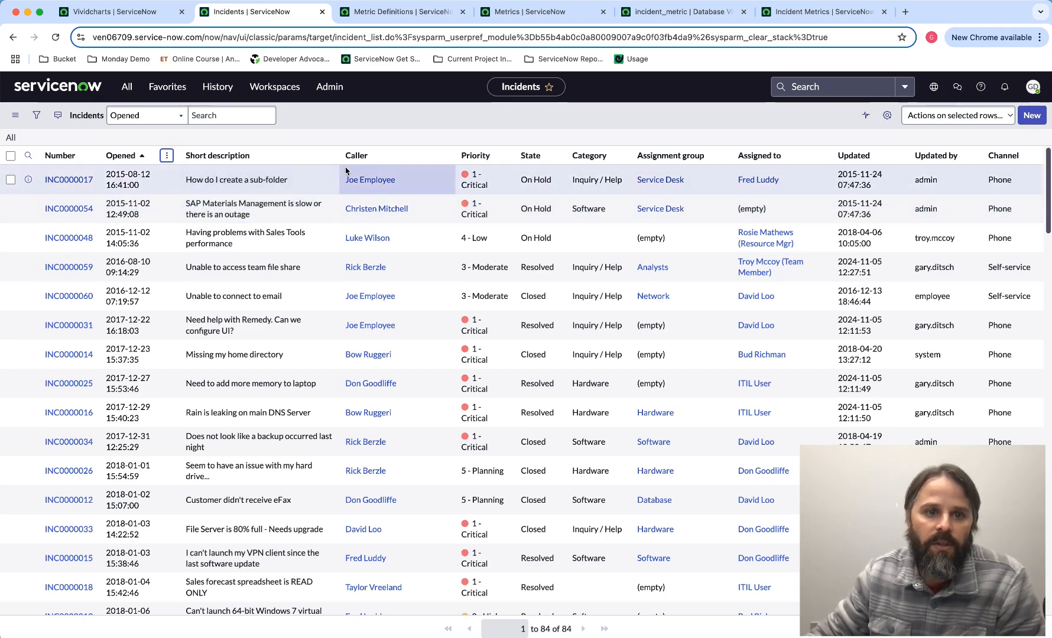
{"action": "left_click", "coordinate": [400, 13]}
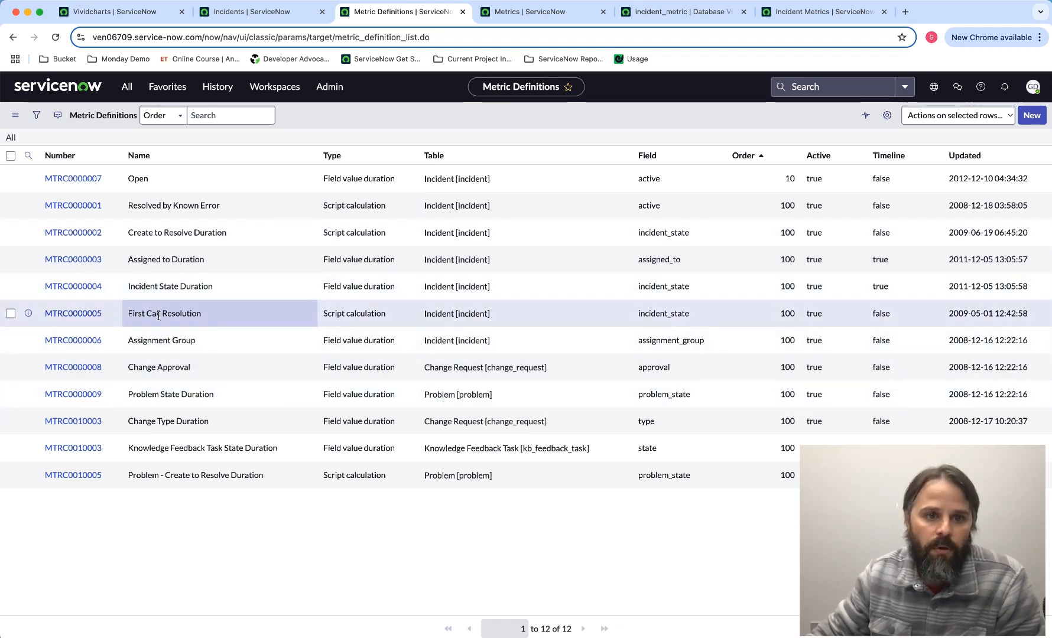
{"action": "left_click", "coordinate": [90, 313]}
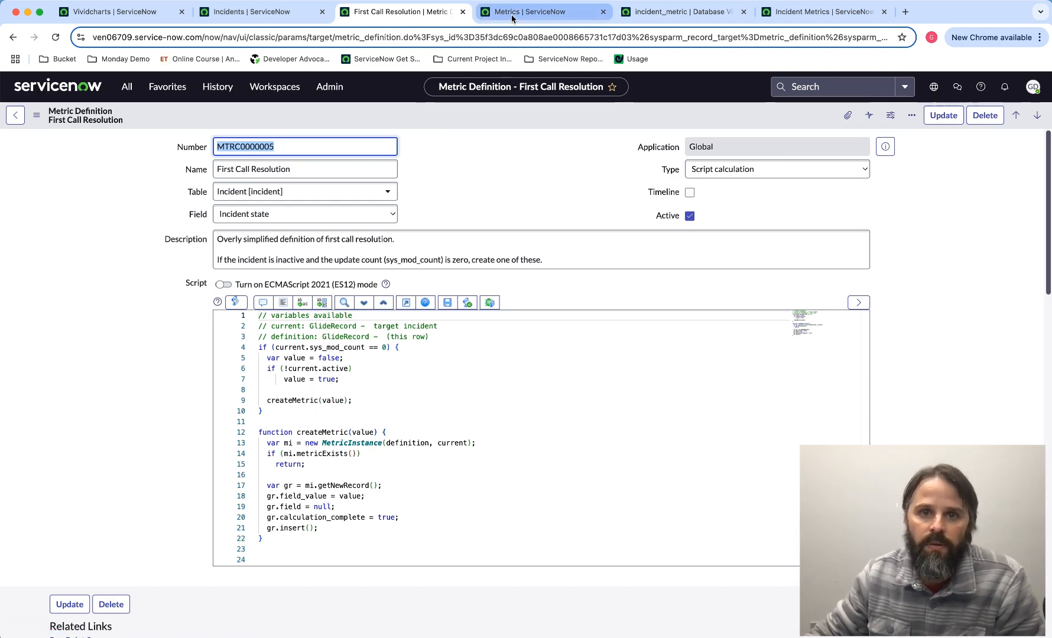
{"action": "left_click", "coordinate": [275, 12]}
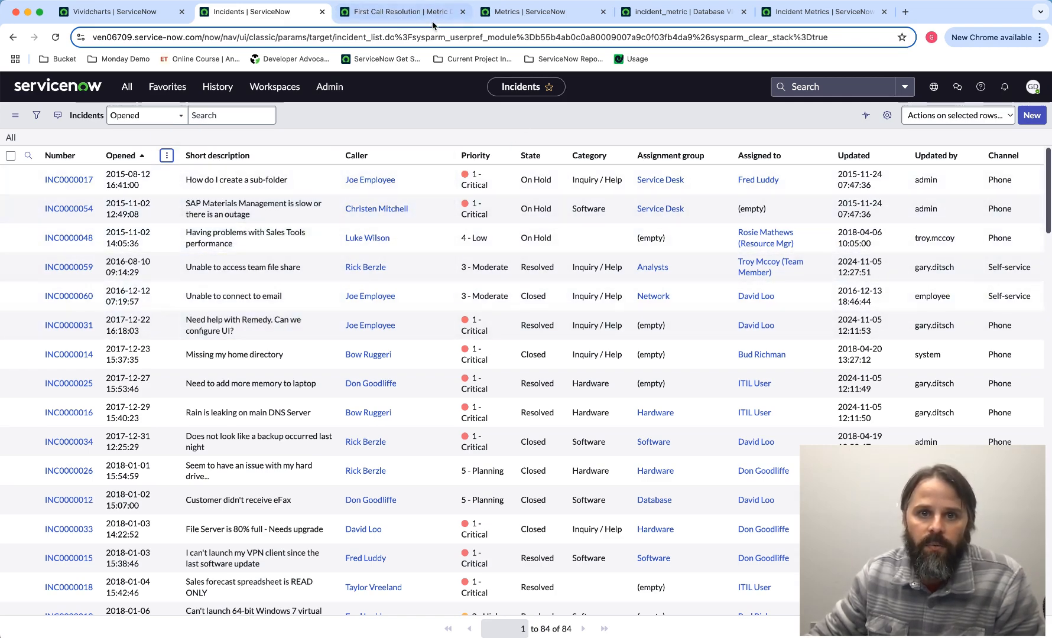
- Examine the First Call Resolution metric instances, the incident_metric database view and its Incident Metrics list
{"action": "left_click", "coordinate": [530, 18]}
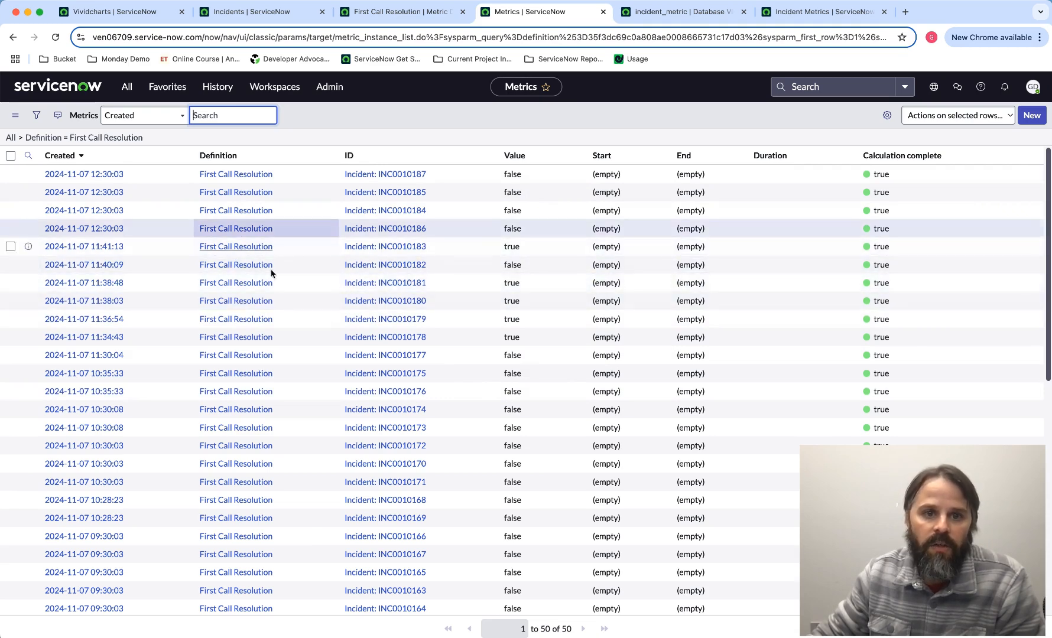
{"action": "left_click", "coordinate": [659, 12]}
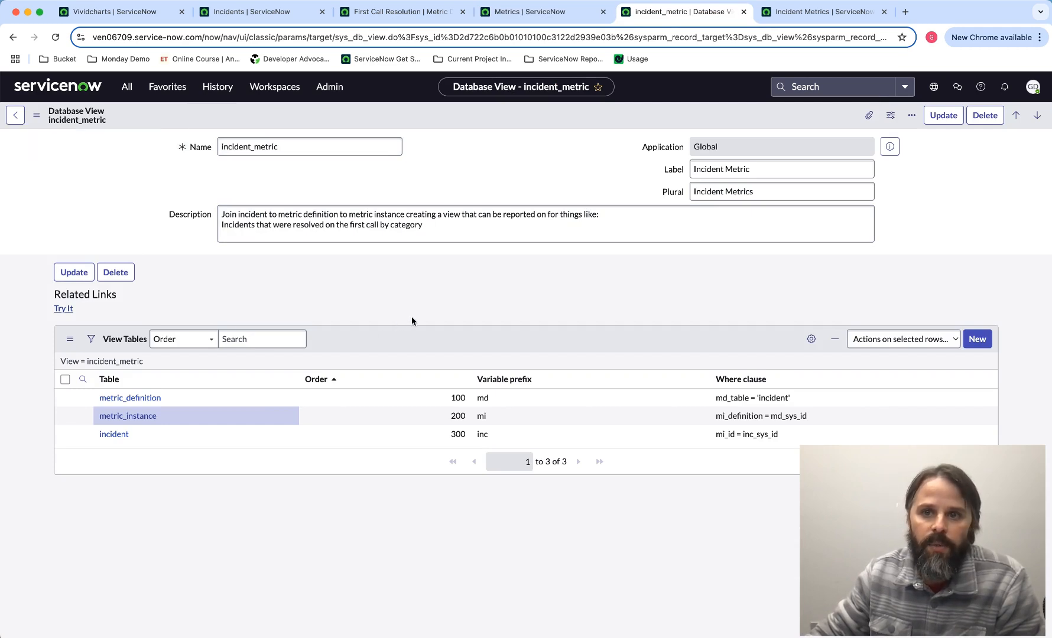
{"action": "left_click", "coordinate": [795, 15]}
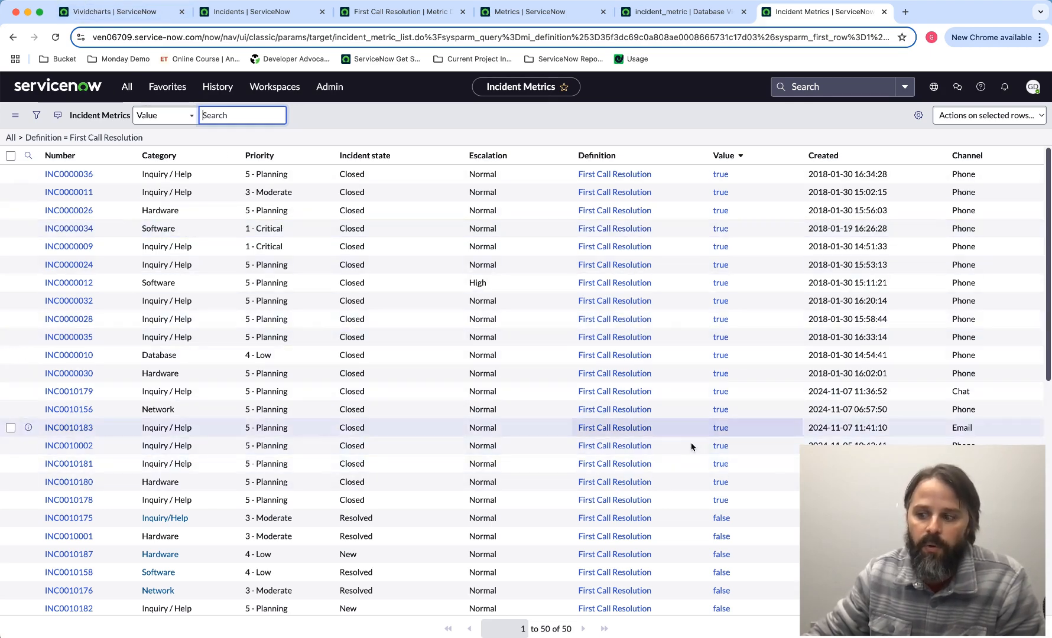
- Switch back to VividCharts and add a Donut chart to slide 3
{"action": "left_click", "coordinate": [127, 13]}
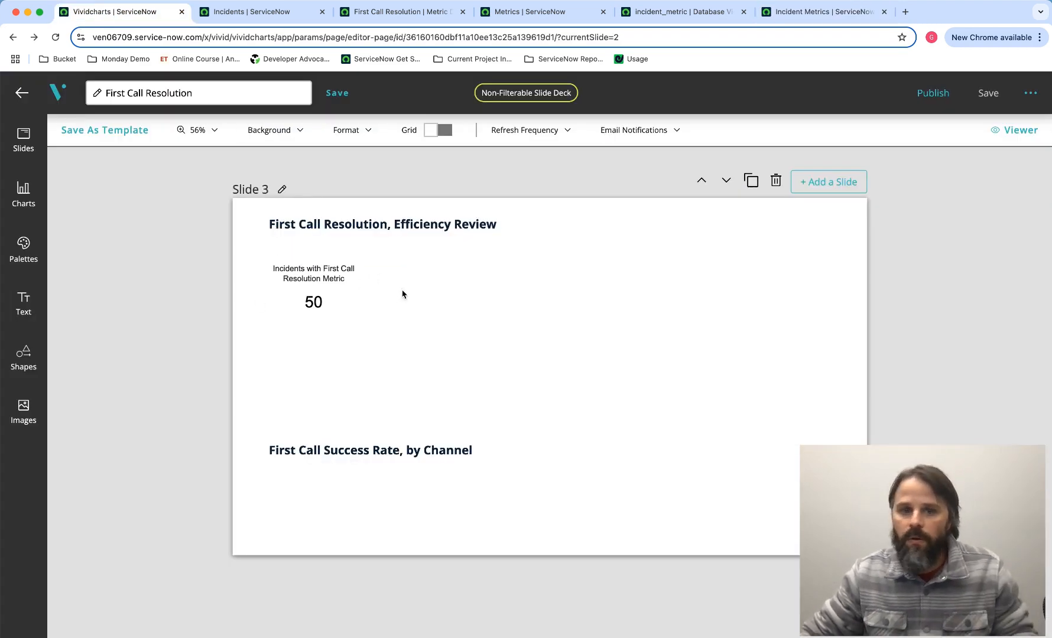
{"action": "left_click", "coordinate": [26, 195]}
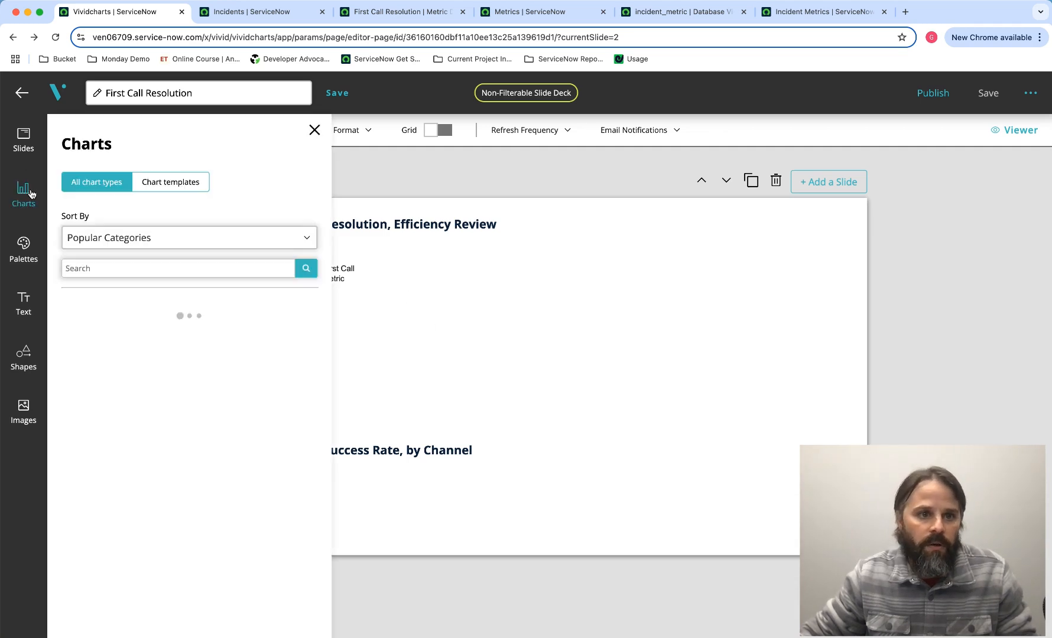
{"action": "type", "text": "don"}
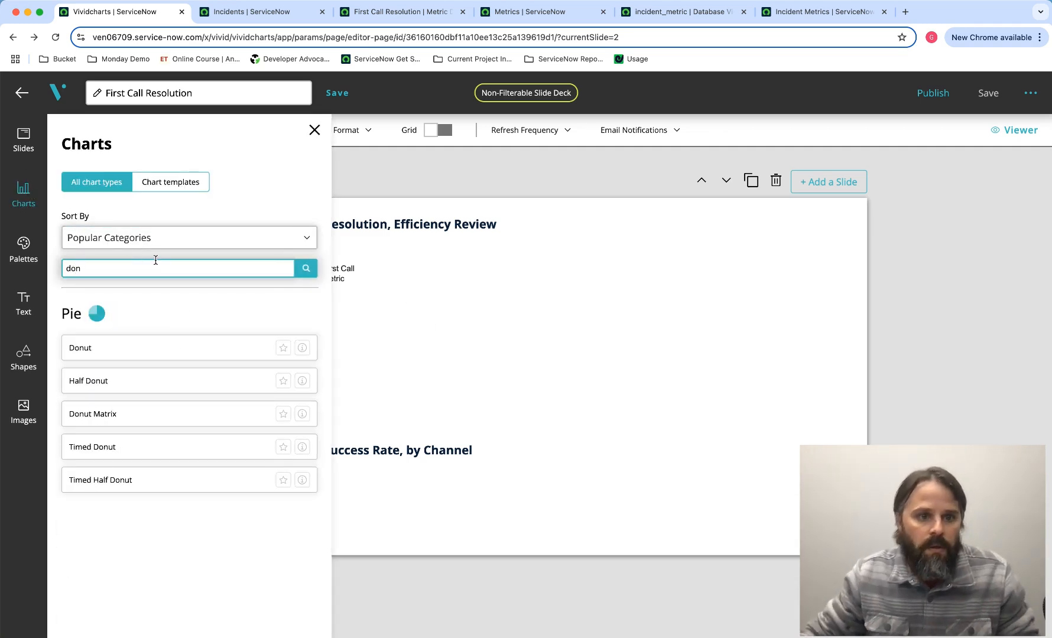
{"action": "left_click", "coordinate": [129, 346]}
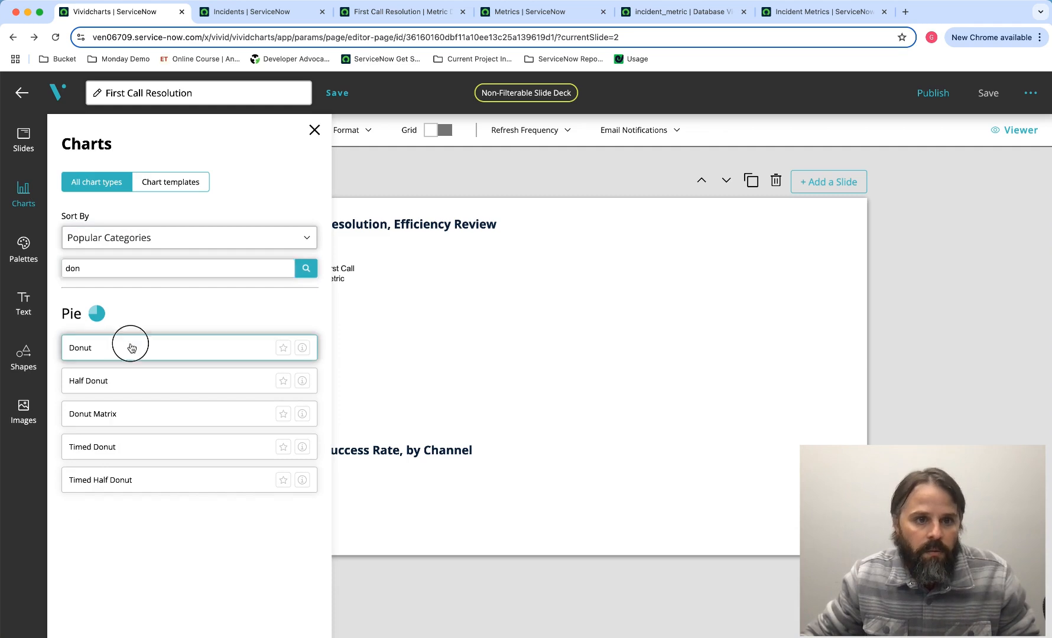
- Set the donut chart's data source to the DB View Incident Metric - incident_metric and save it
{"action": "left_click", "coordinate": [157, 200]}
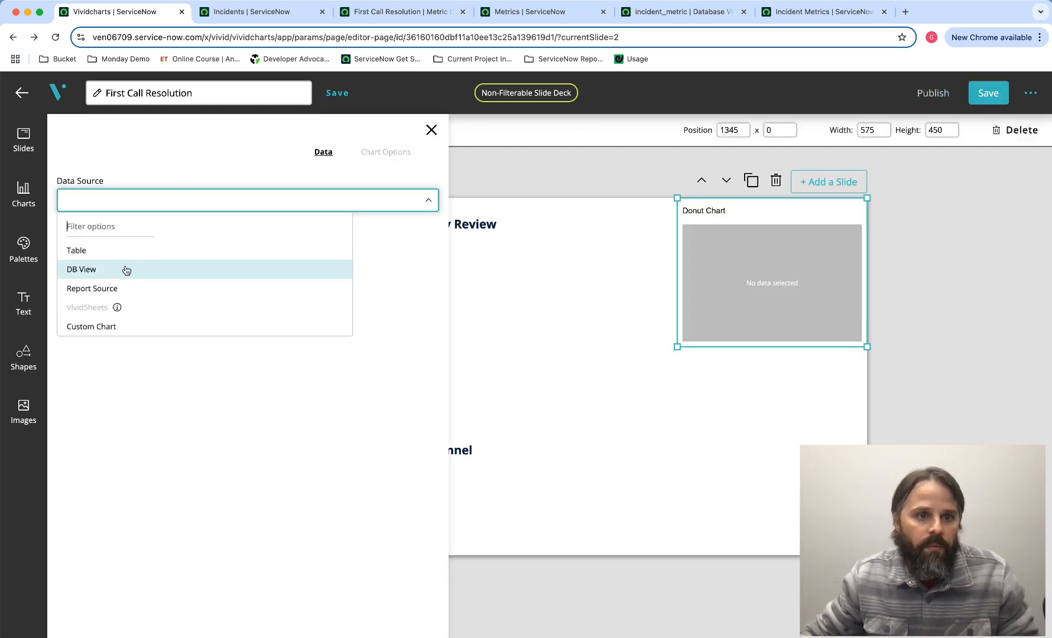
{"action": "left_click", "coordinate": [125, 271]}
{"action": "left_click", "coordinate": [177, 250]}
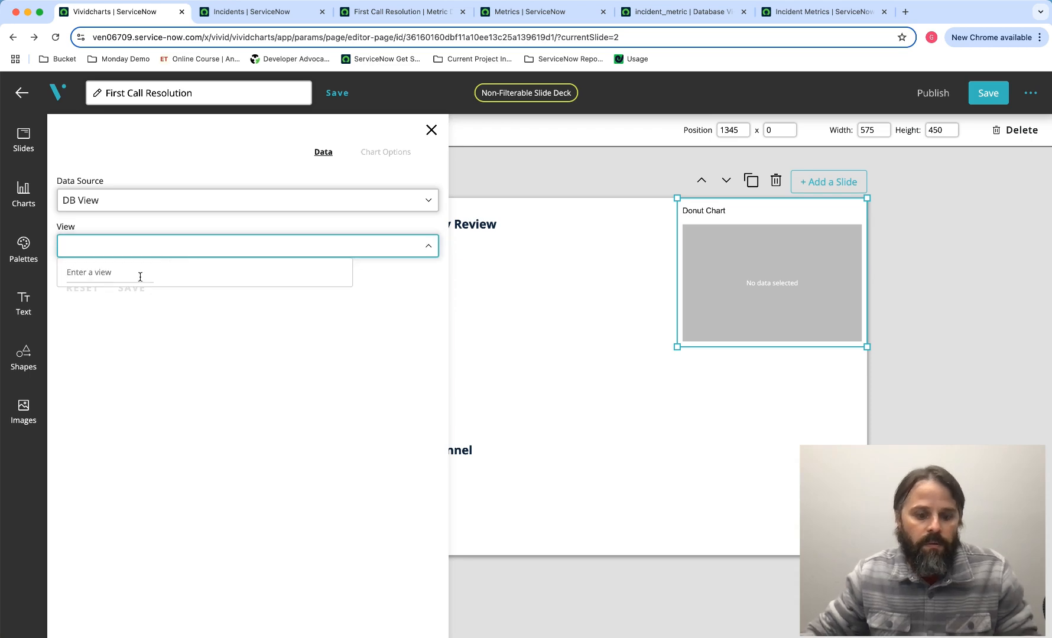
{"action": "type", "text": "inci"}
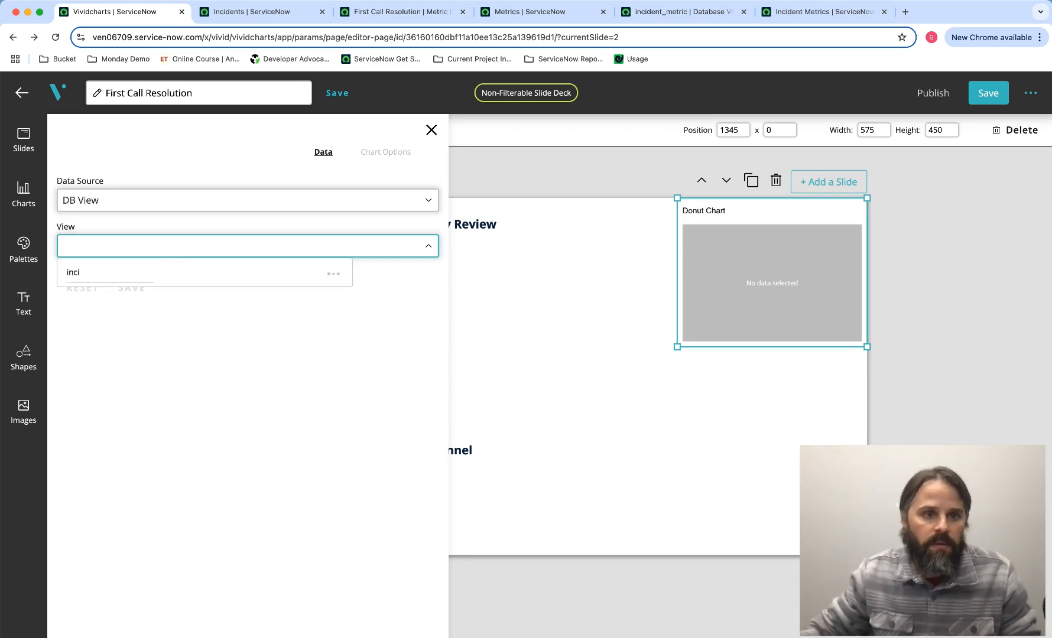
{"action": "left_click", "coordinate": [114, 297]}
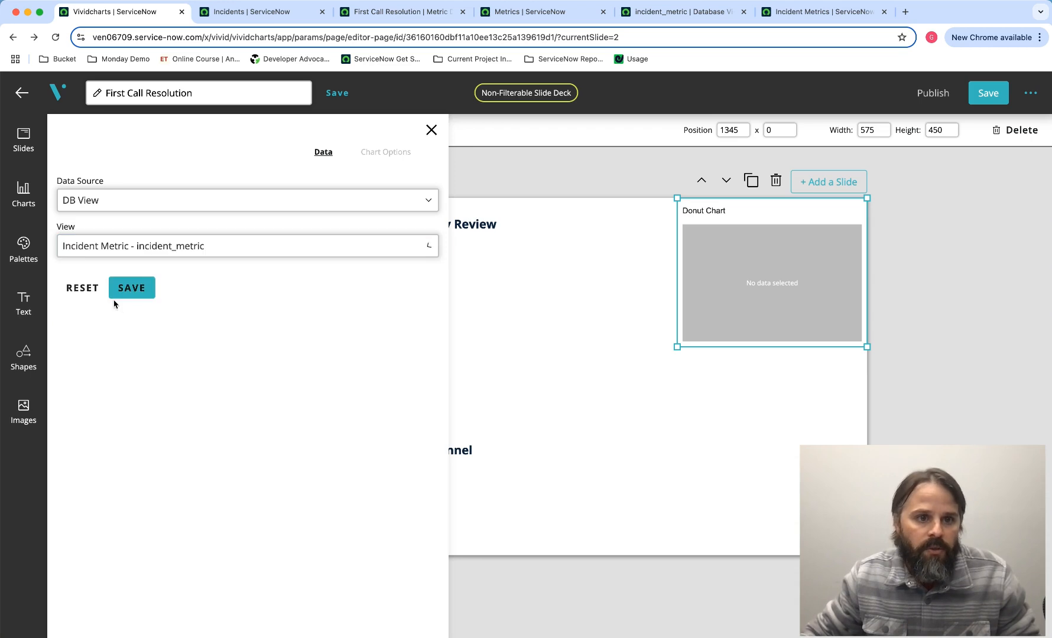
{"action": "left_click", "coordinate": [132, 290]}
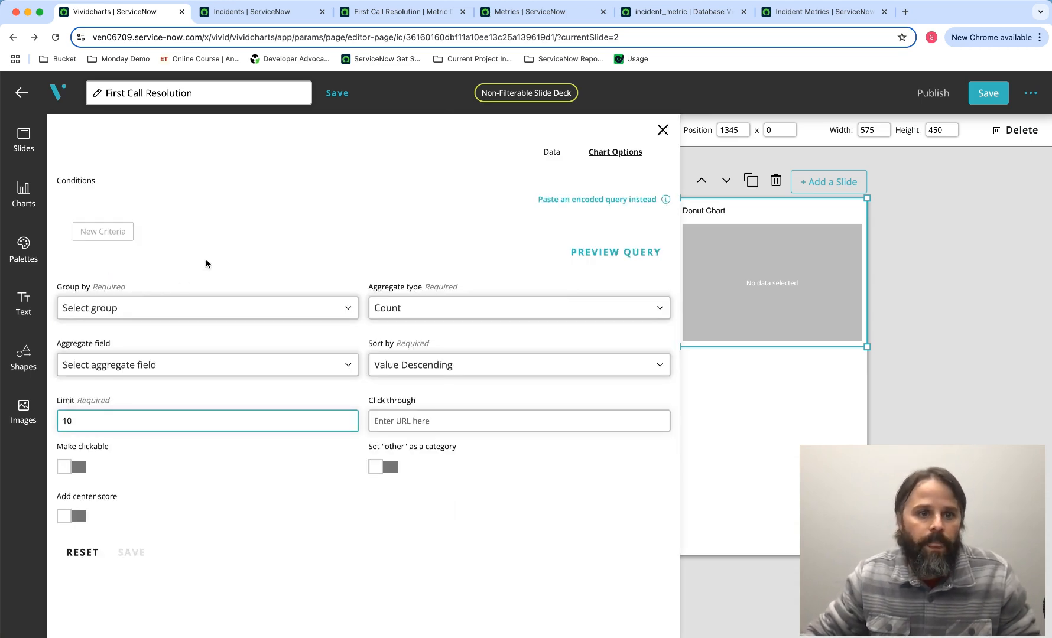
- Group the donut chart by Value - mi_value, enable the center score and Make clickable, and save the options
{"action": "left_click", "coordinate": [181, 348]}
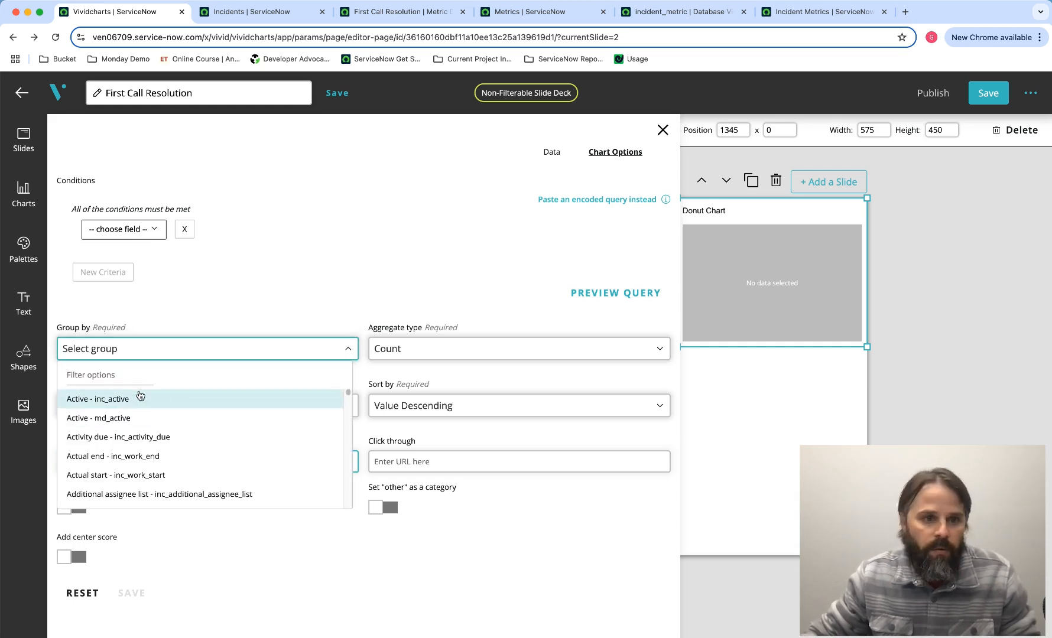
{"action": "type", "text": "val"}
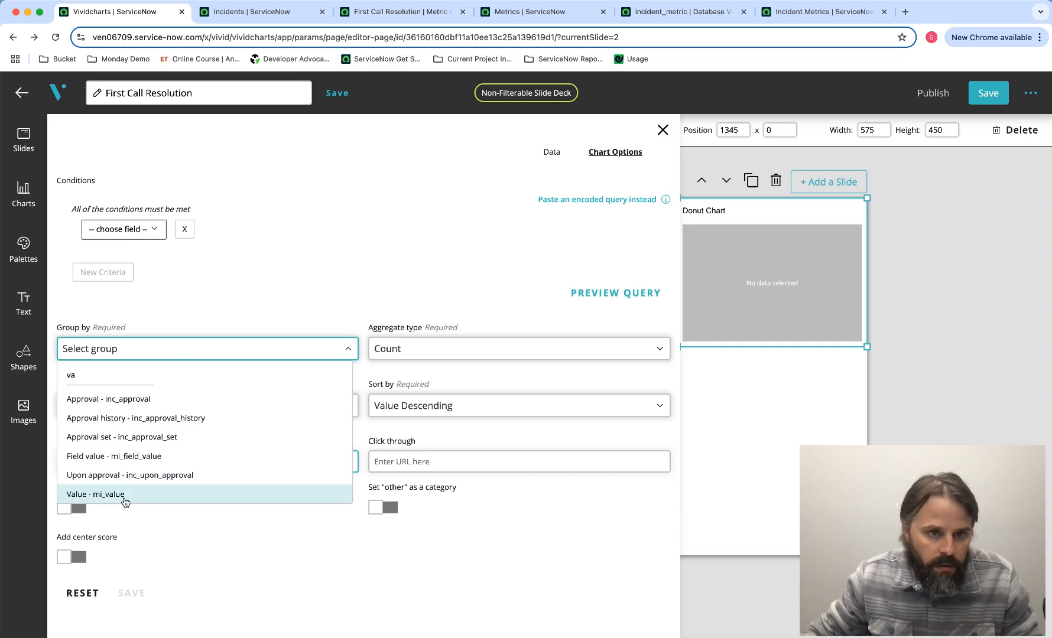
{"action": "left_click", "coordinate": [125, 496]}
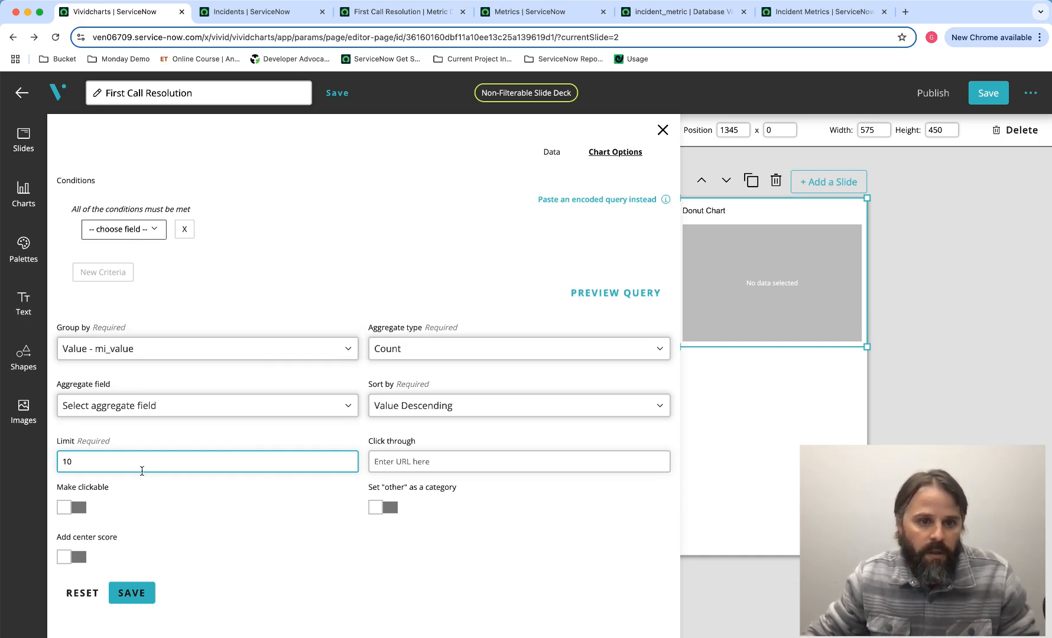
{"action": "left_click", "coordinate": [77, 556]}
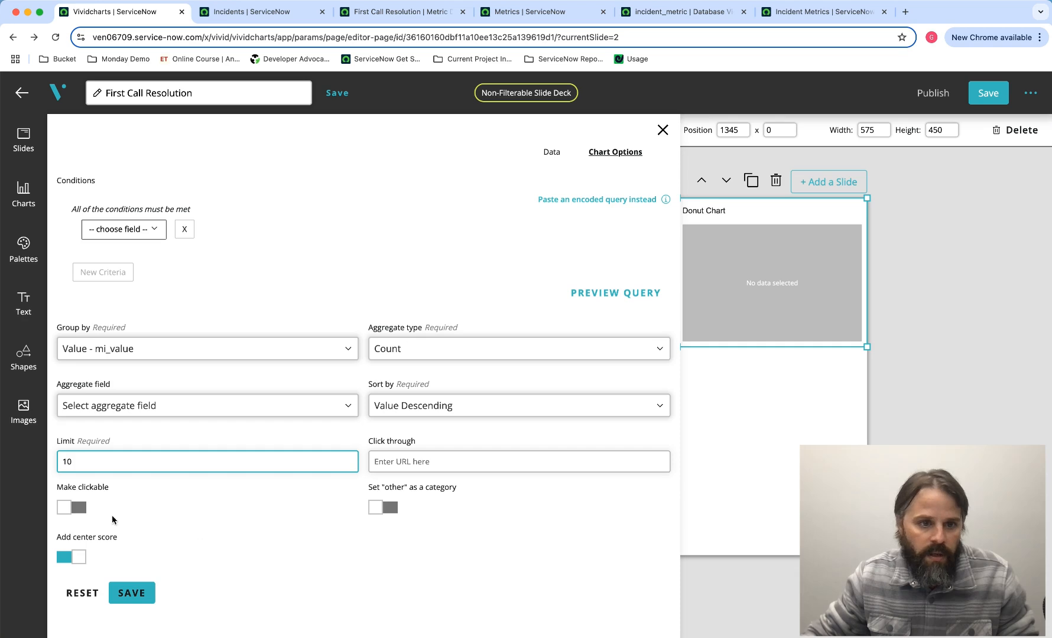
{"action": "left_click", "coordinate": [84, 508]}
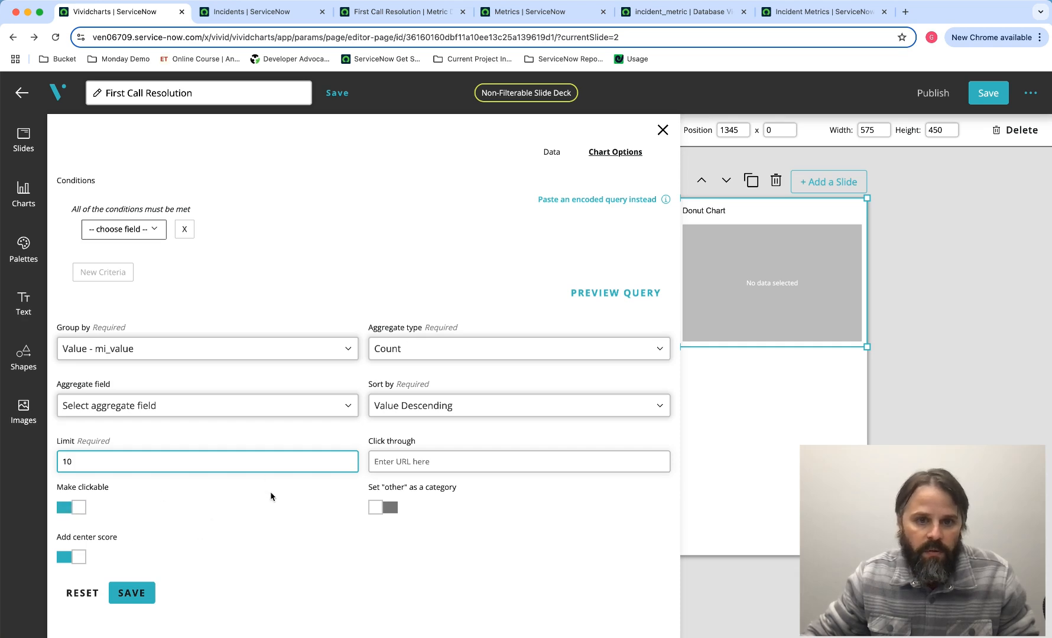
{"action": "left_click", "coordinate": [132, 593]}
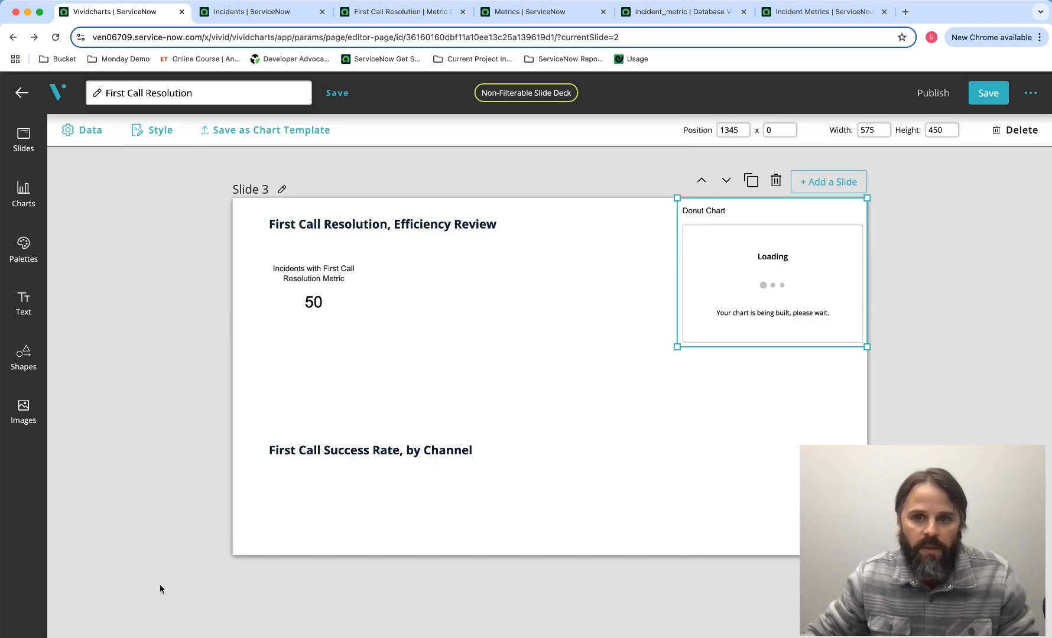
- Move the donut chart to about 847 x 41 and add and save the condition Definition - mi_definition is First Call Resolution
{"action": "left_click_drag", "start_coordinate": [787, 277], "coordinate": [622, 290]}
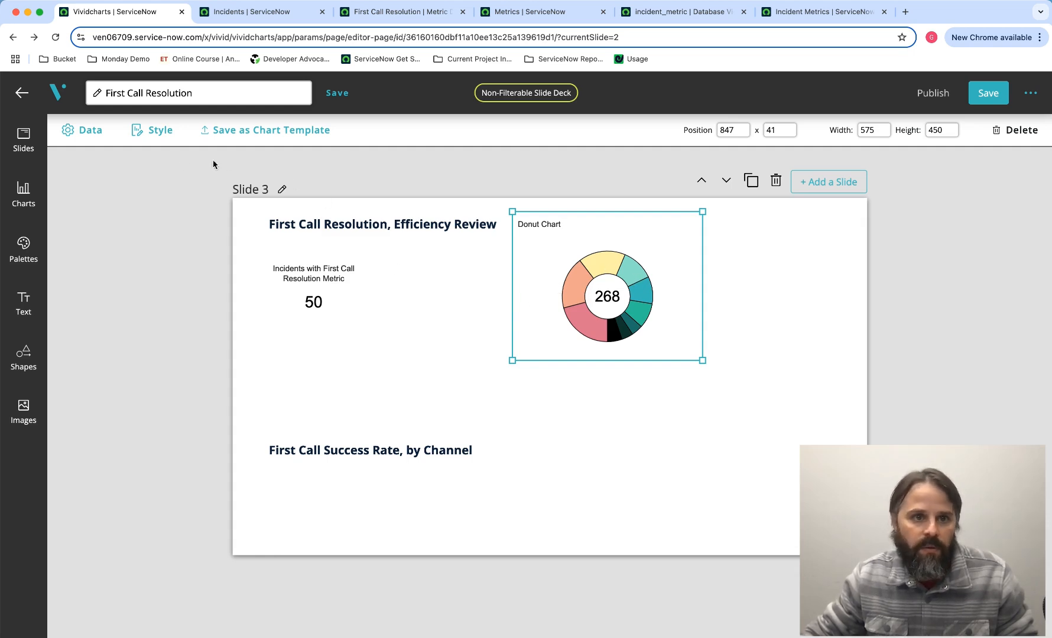
{"action": "left_click", "coordinate": [89, 132]}
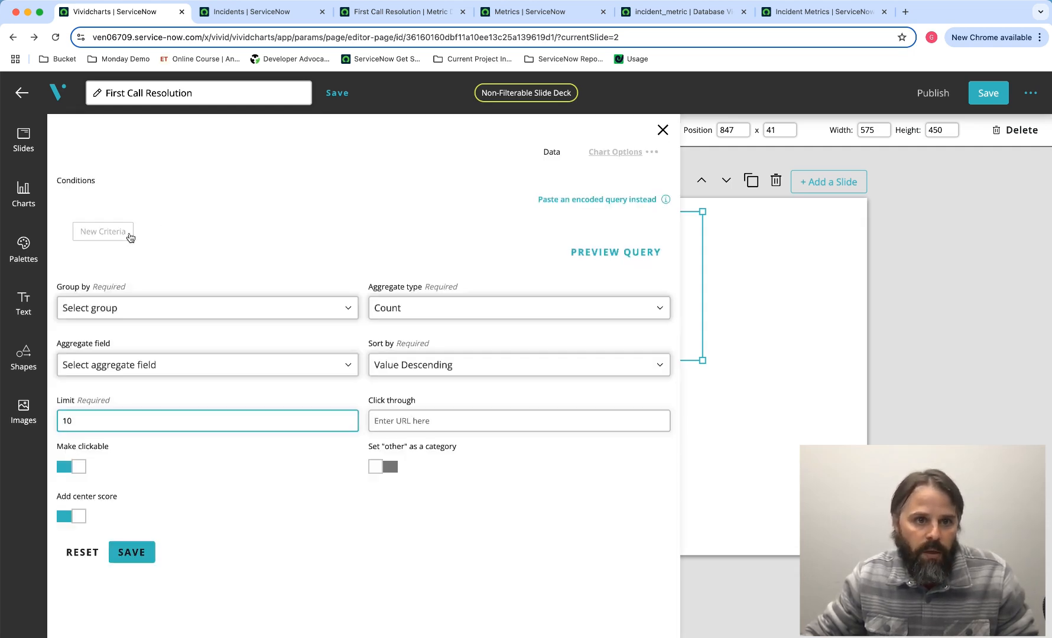
{"action": "left_click", "coordinate": [131, 238]}
{"action": "left_click", "coordinate": [153, 230]}
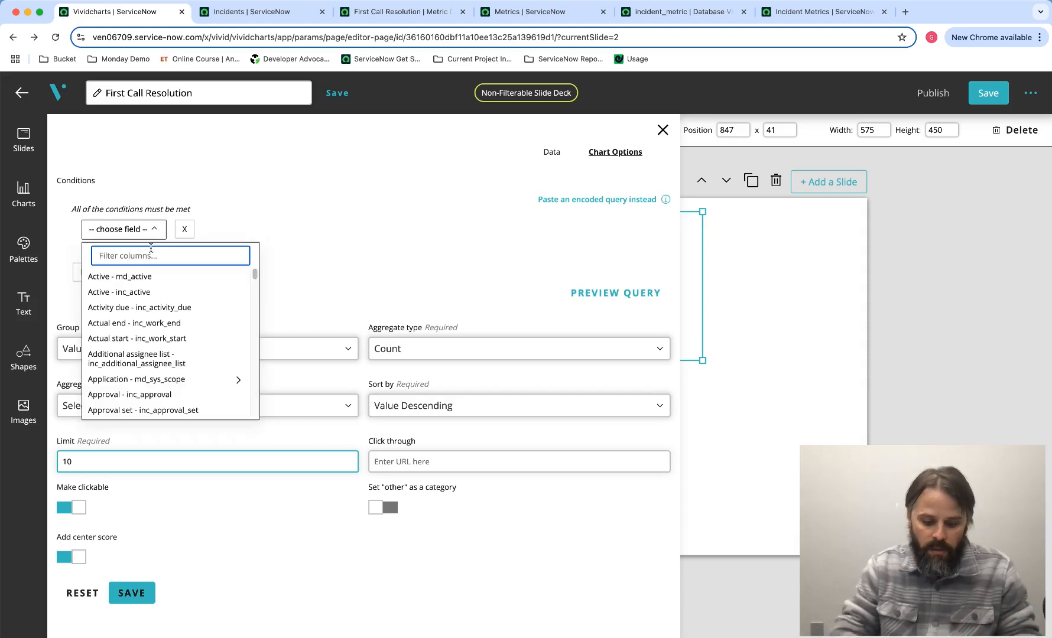
{"action": "type", "text": "def"}
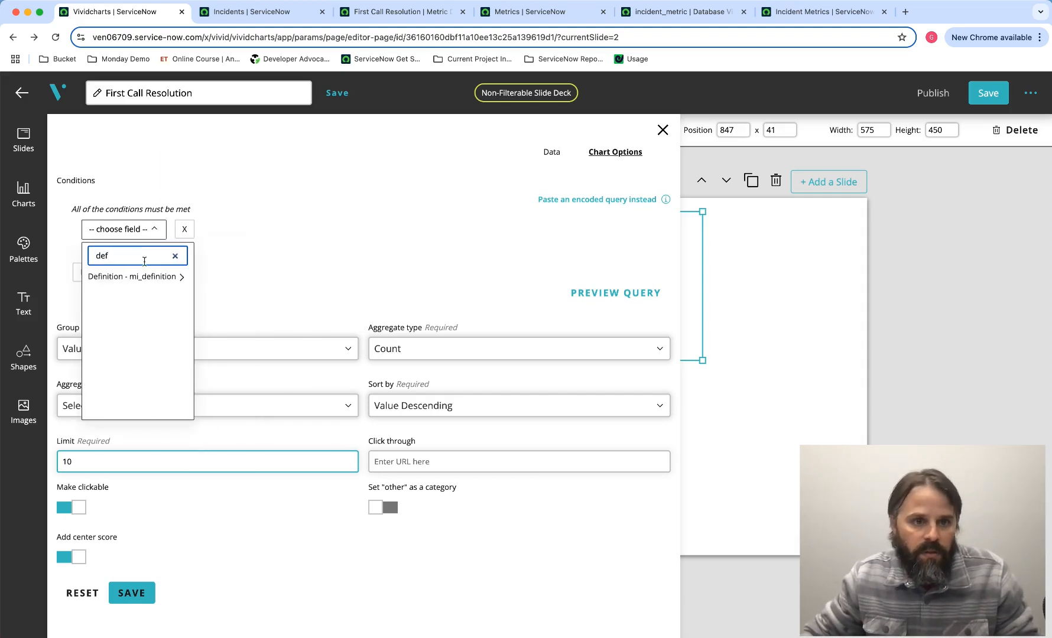
{"action": "left_click", "coordinate": [121, 276]}
{"action": "left_click", "coordinate": [353, 231]}
{"action": "left_click", "coordinate": [354, 258]}
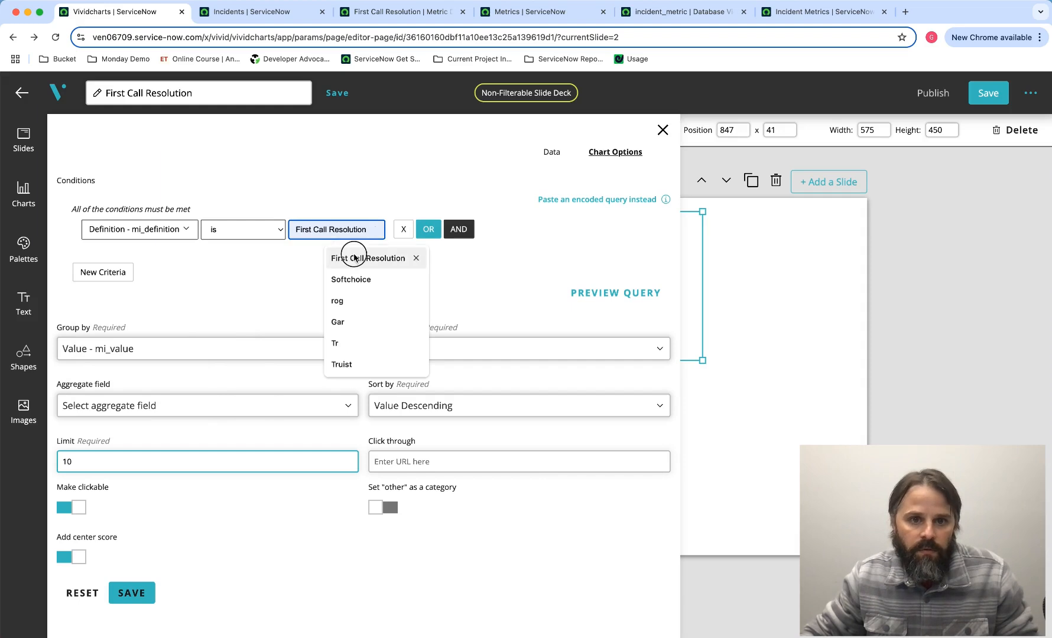
{"action": "left_click", "coordinate": [352, 254]}
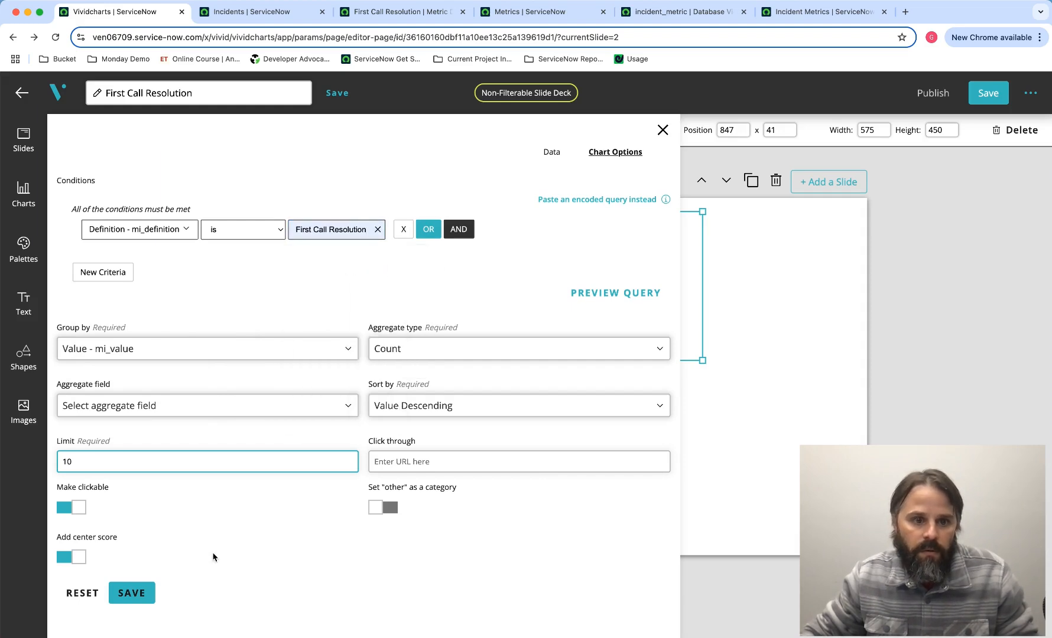
{"action": "left_click", "coordinate": [150, 593]}
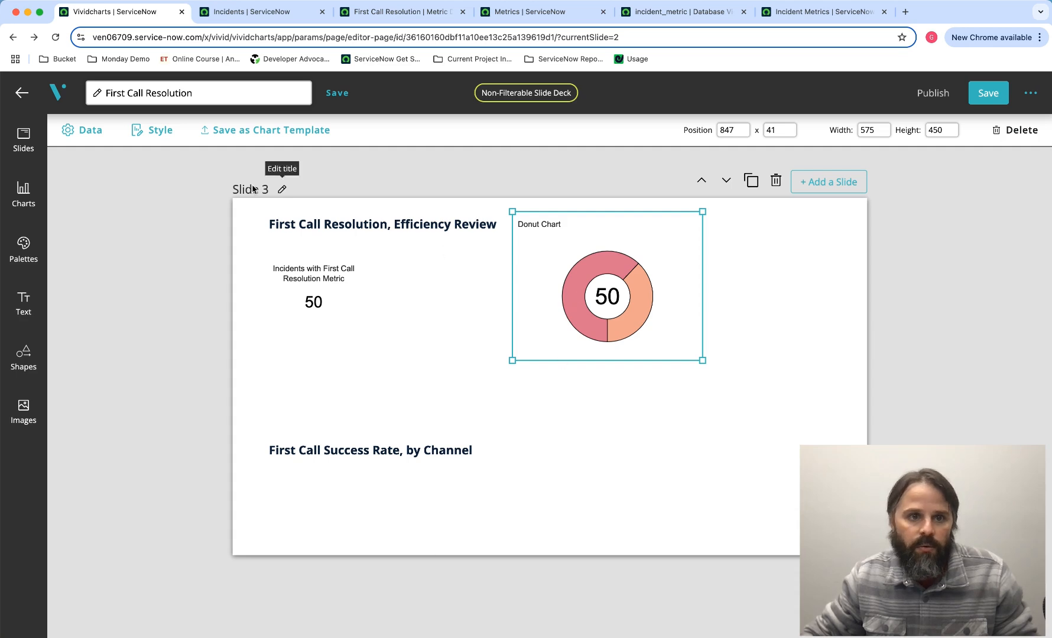
- Turn on labels and data percentages in the donut chart's data label styling
{"action": "left_click", "coordinate": [157, 131]}
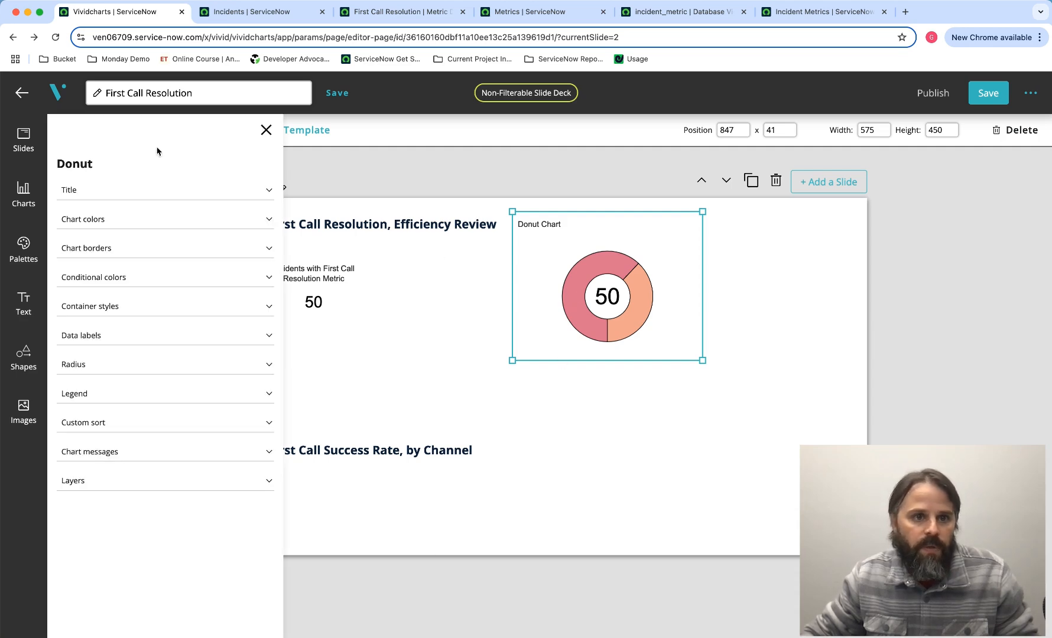
{"action": "left_click", "coordinate": [96, 338]}
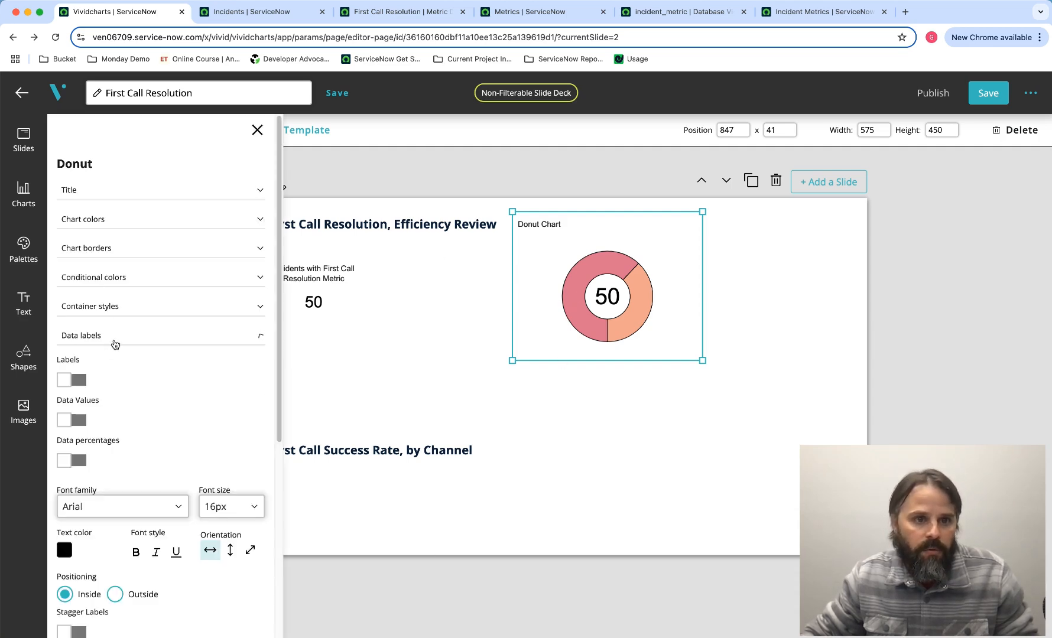
{"action": "left_click", "coordinate": [84, 383]}
{"action": "left_click", "coordinate": [82, 462]}
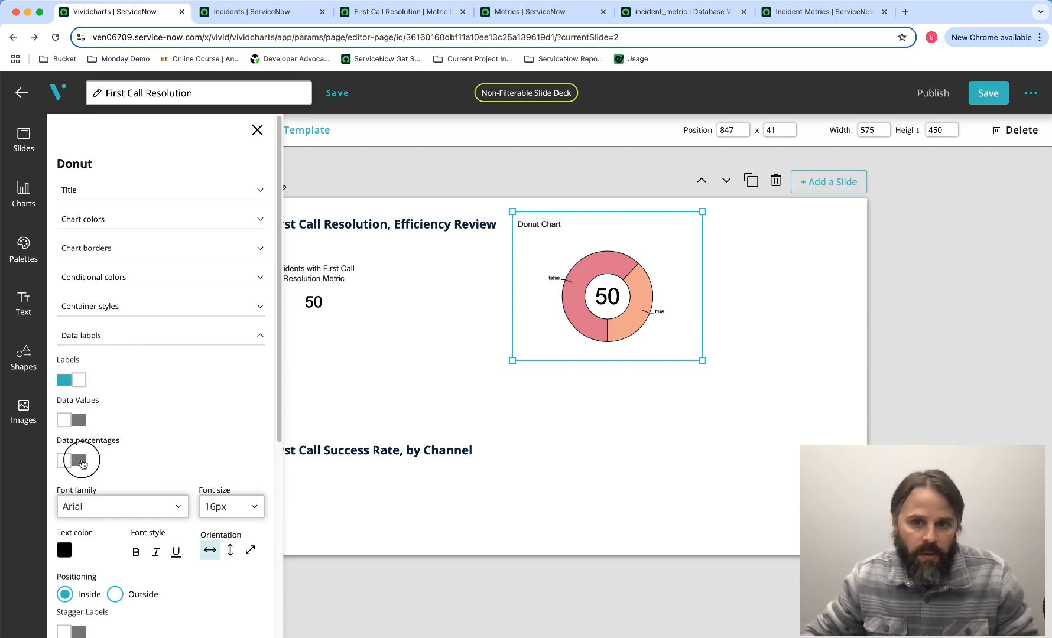
{"action": "left_click", "coordinate": [123, 337]}
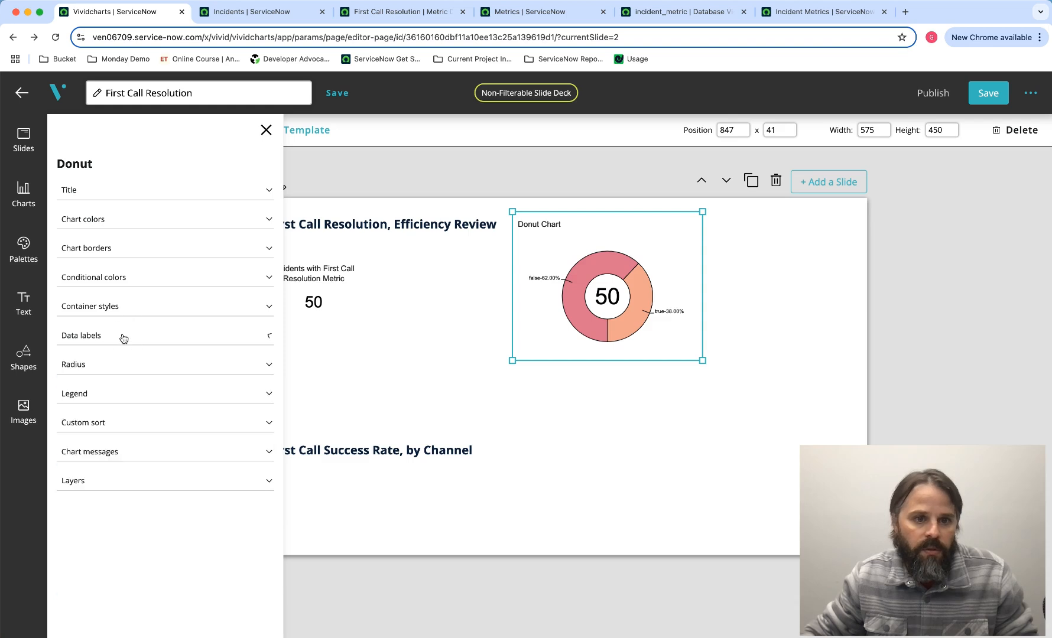
- Set the font size of the donut chart's data labels to 20px
{"action": "left_click", "coordinate": [124, 337]}
{"action": "left_click", "coordinate": [246, 509]}
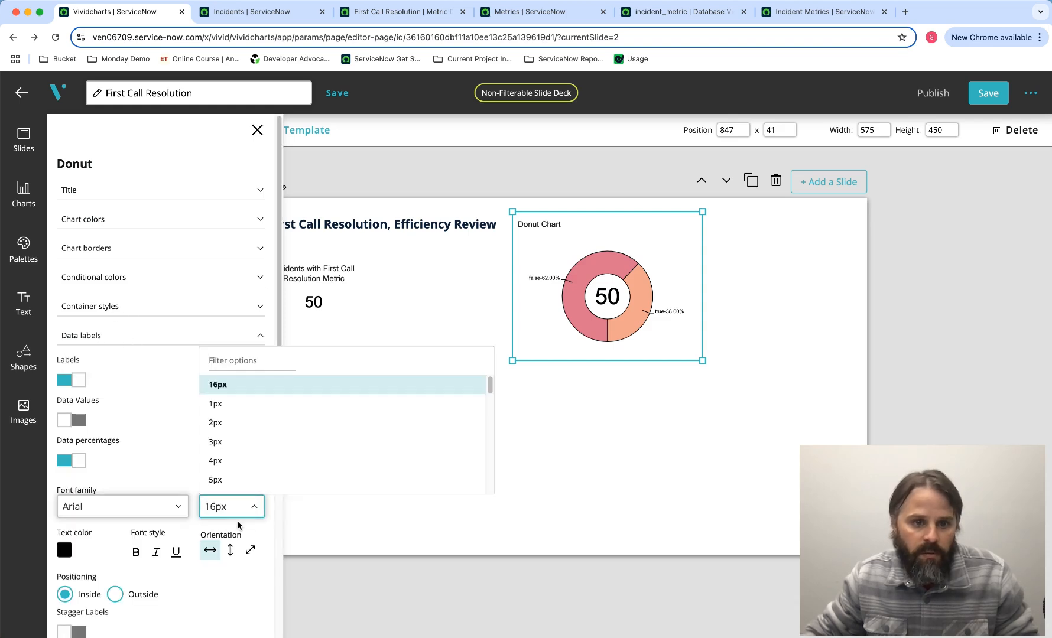
{"action": "scroll", "coordinate": [242, 455], "scroll_direction": "down", "scroll_amount": 5}
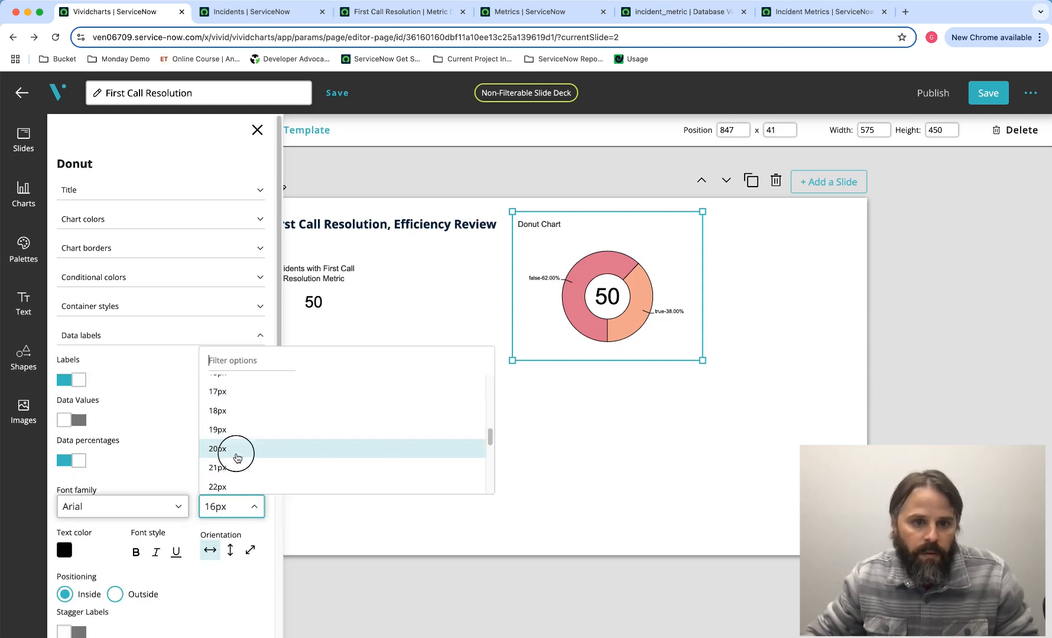
{"action": "left_click", "coordinate": [236, 451]}
{"action": "left_click", "coordinate": [176, 336]}
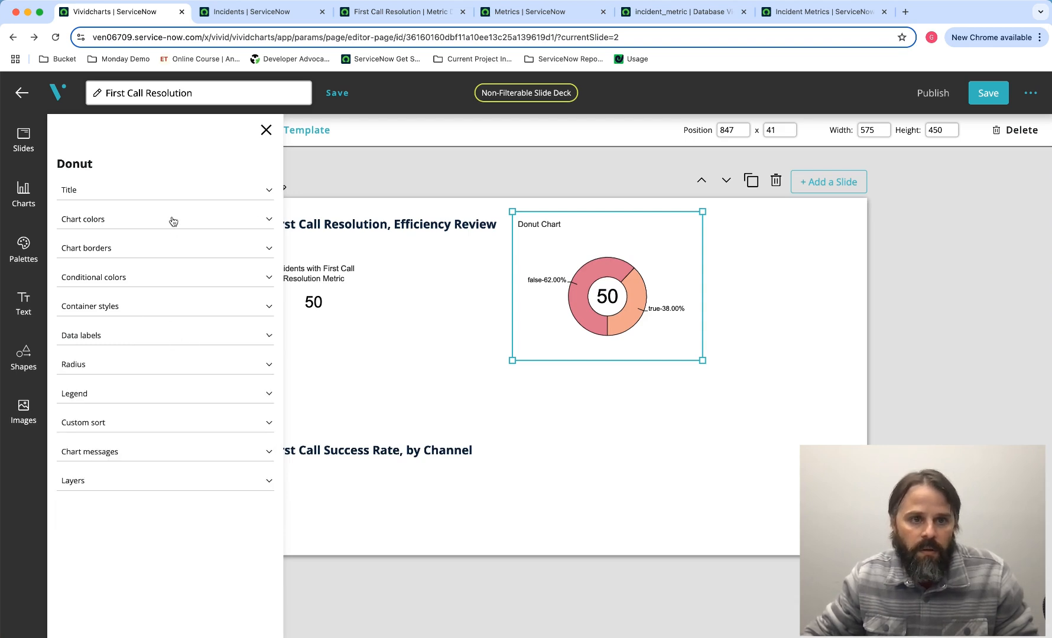
- Change the donut chart's title to "First Call Resolution Metric, by Result"
{"action": "left_click", "coordinate": [134, 190]}
{"action": "left_click", "coordinate": [128, 273]}
{"action": "key", "text": "super+a"}
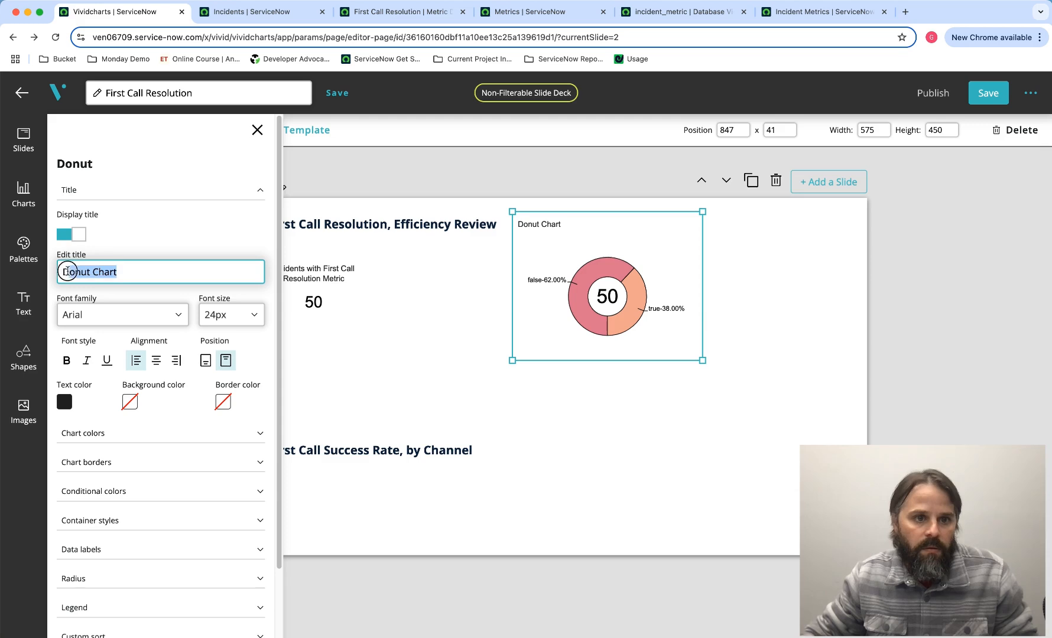
{"action": "key", "text": "BackSpace"}
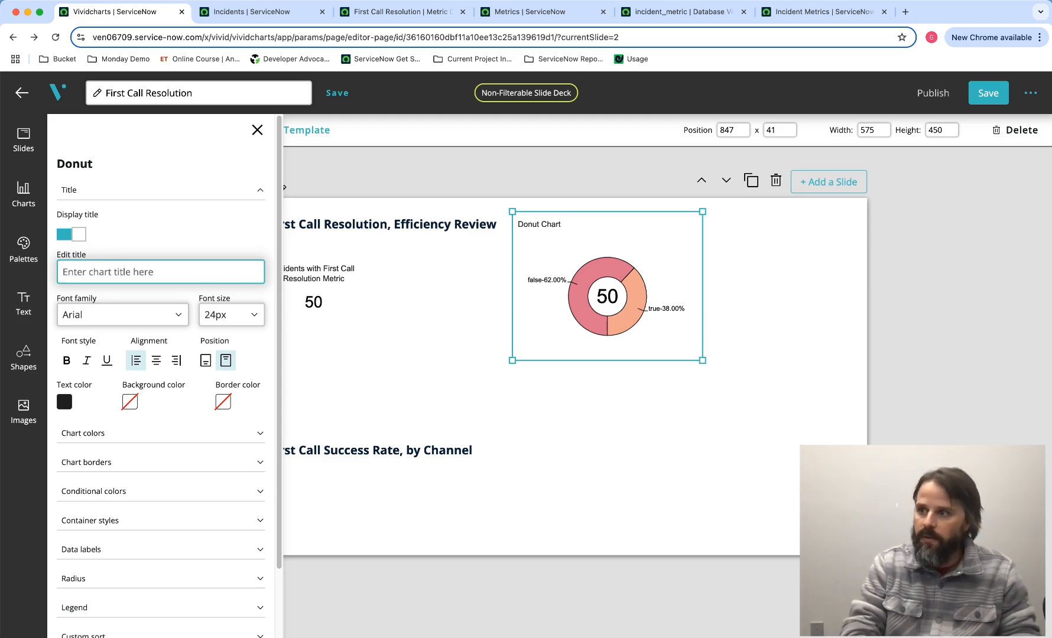
{"action": "type", "text": "First Call Resolu"}
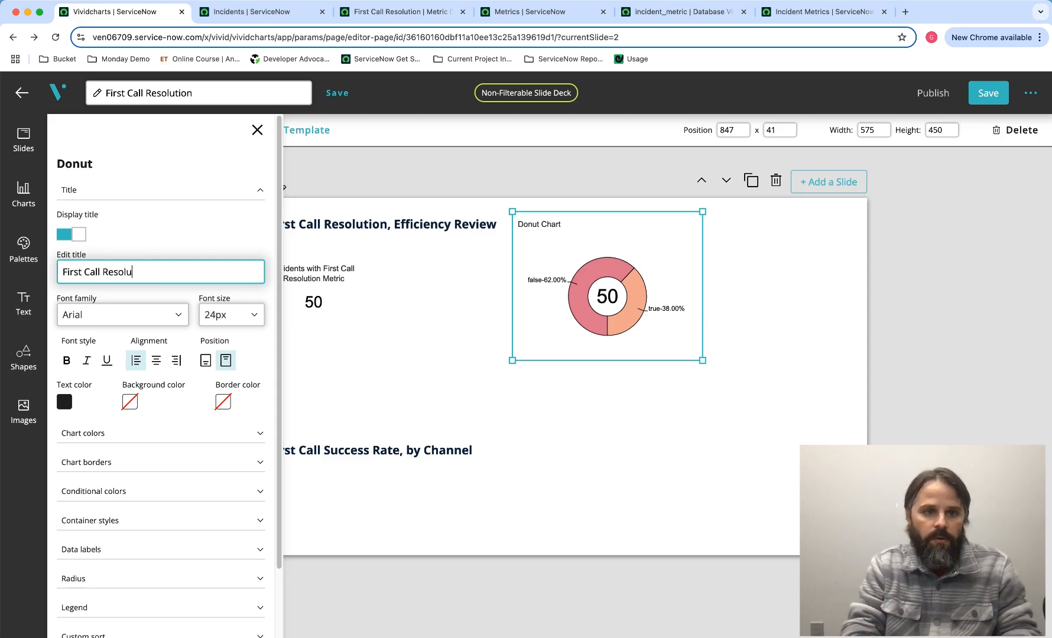
{"action": "type", "text": "tio Metri"}
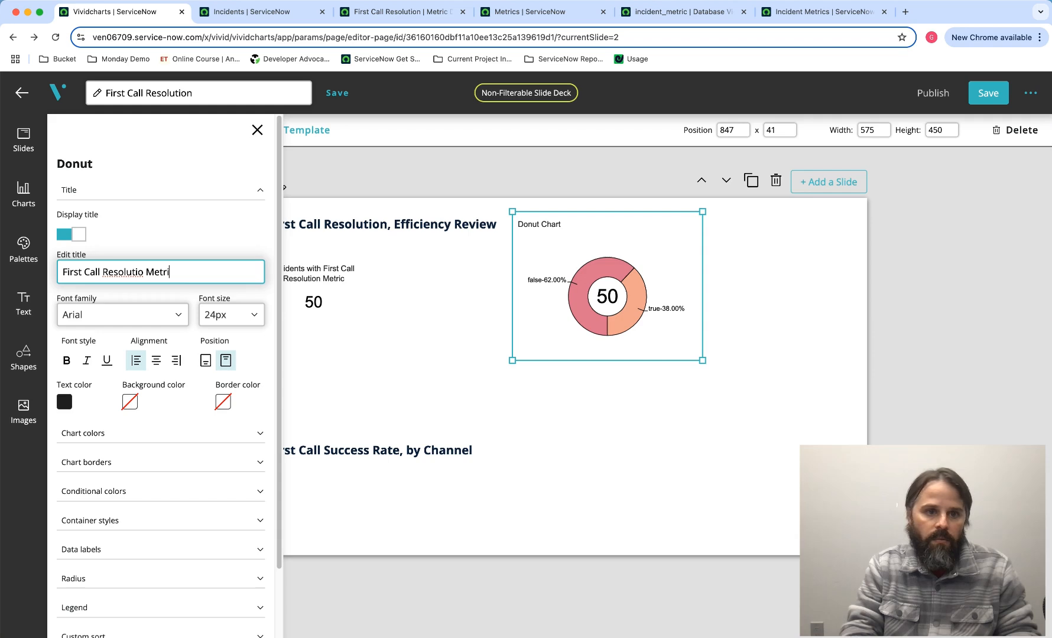
{"action": "key", "text": "BackSpace"}
{"action": "key", "text": "BackSpace"}
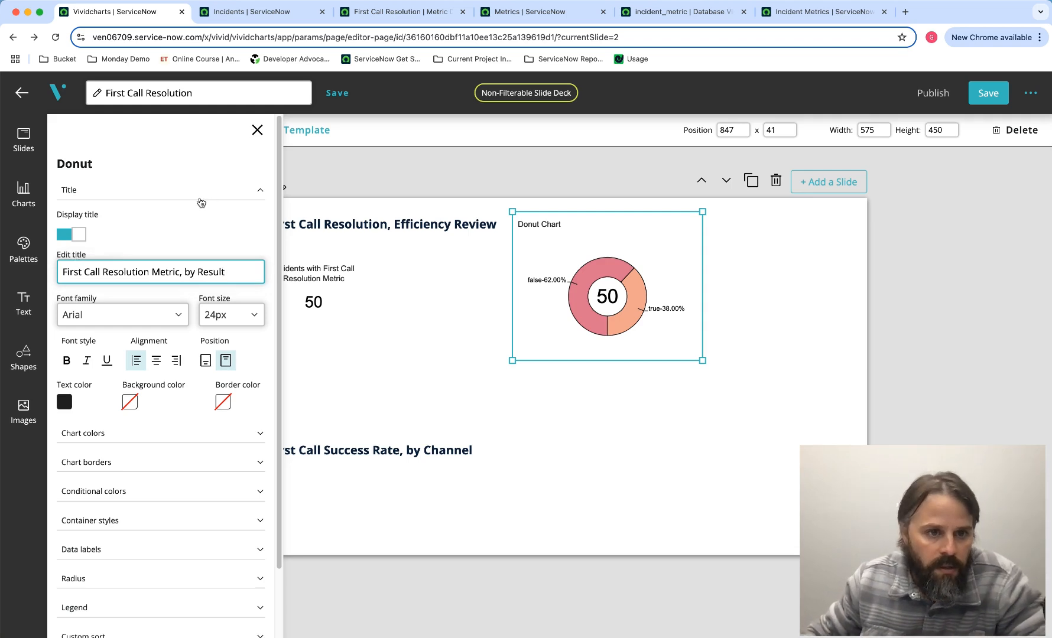
- Colour the donut chart's title with the Vivid Dark navy and center-align it
{"action": "left_click", "coordinate": [69, 400]}
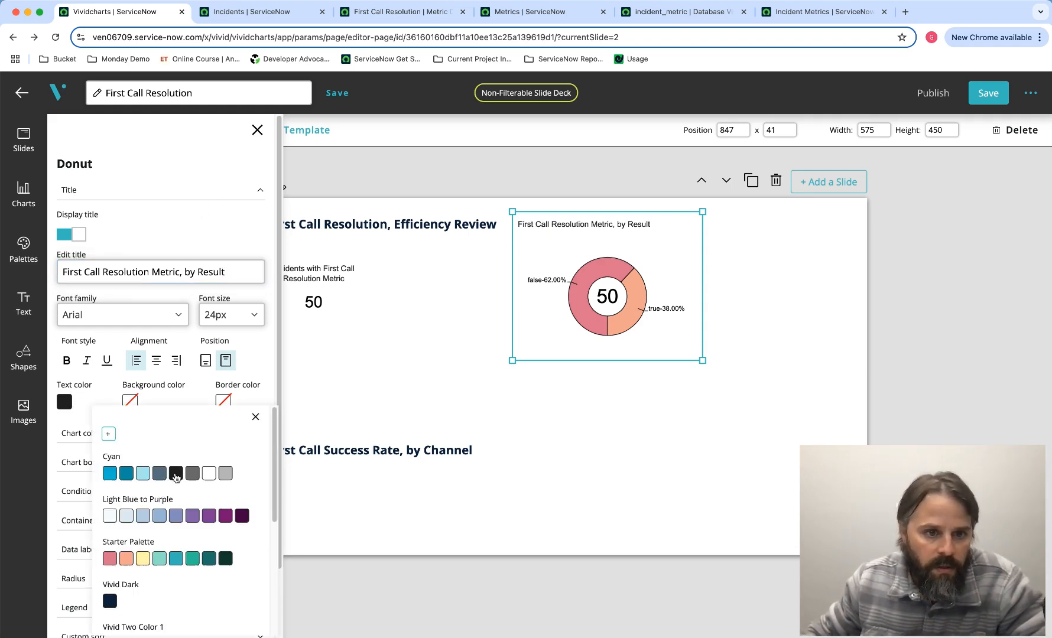
{"action": "left_click", "coordinate": [116, 606]}
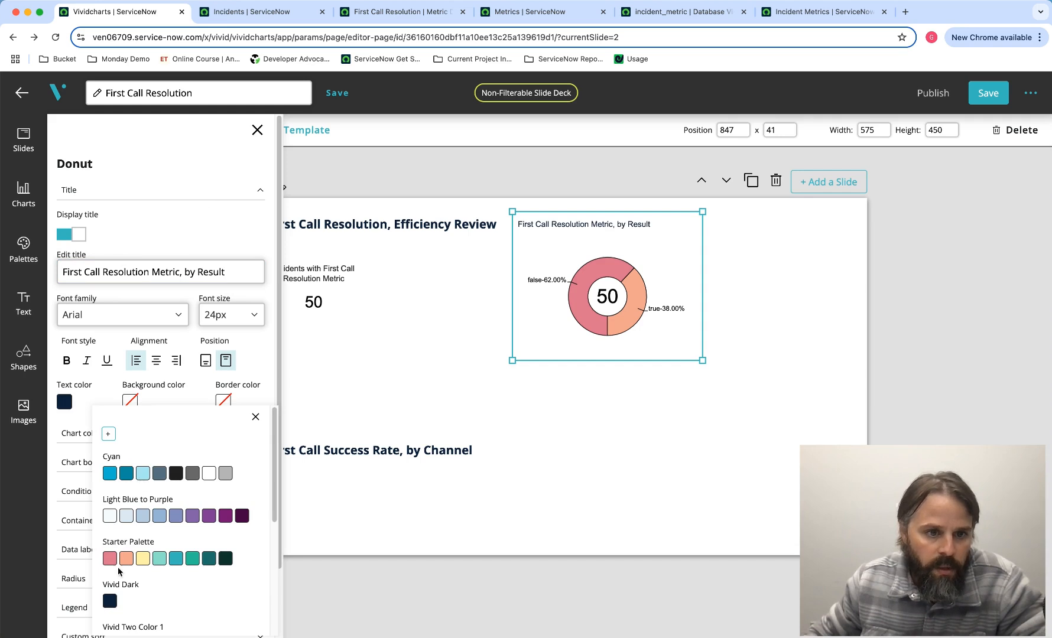
{"action": "left_click", "coordinate": [255, 417]}
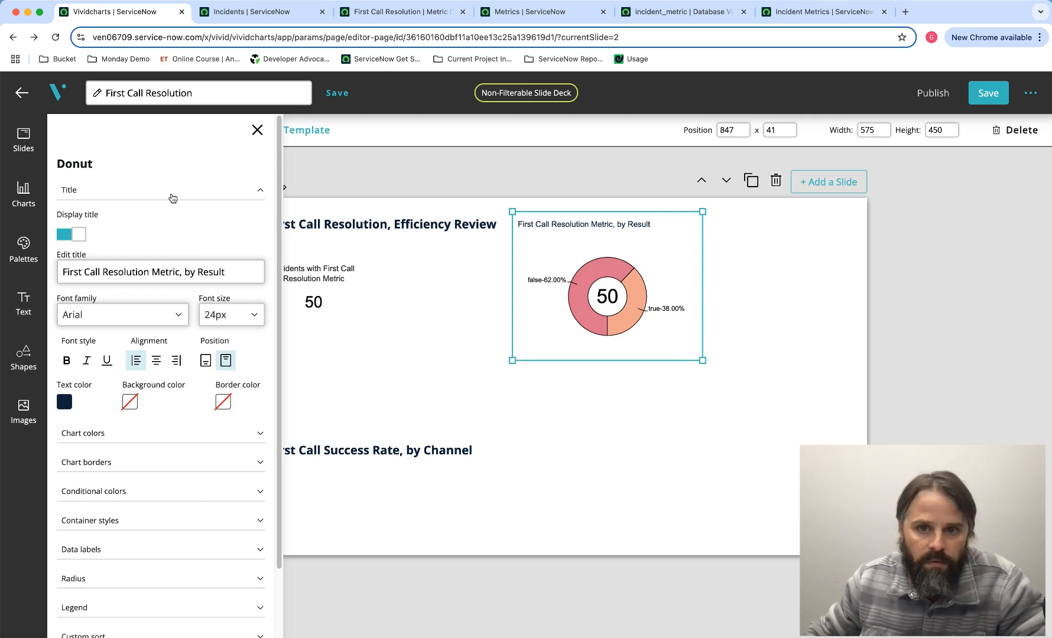
{"action": "left_click", "coordinate": [156, 361]}
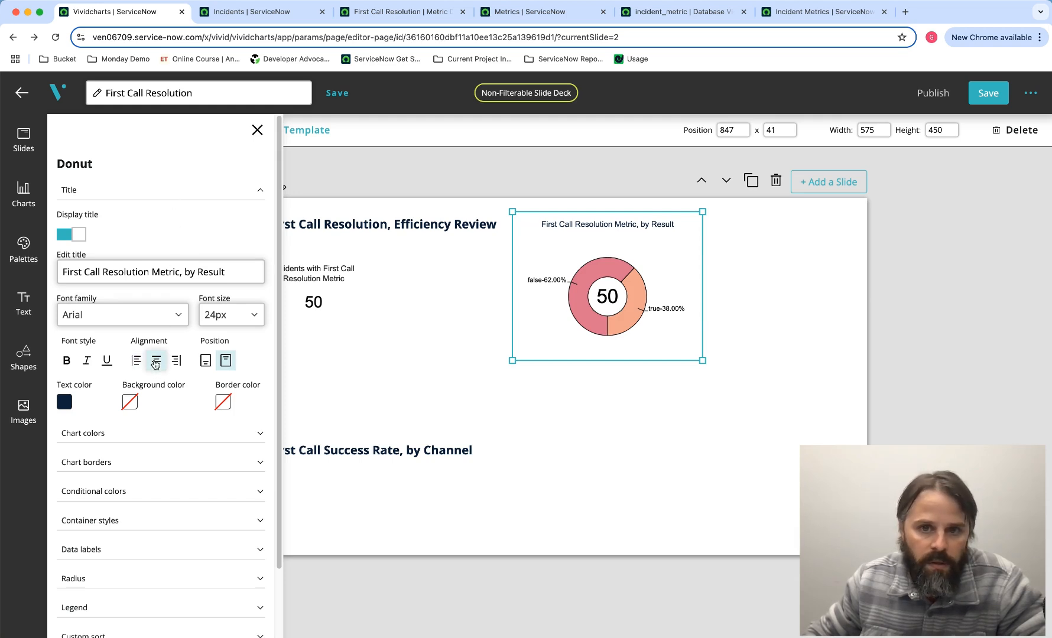
{"action": "left_click", "coordinate": [161, 197]}
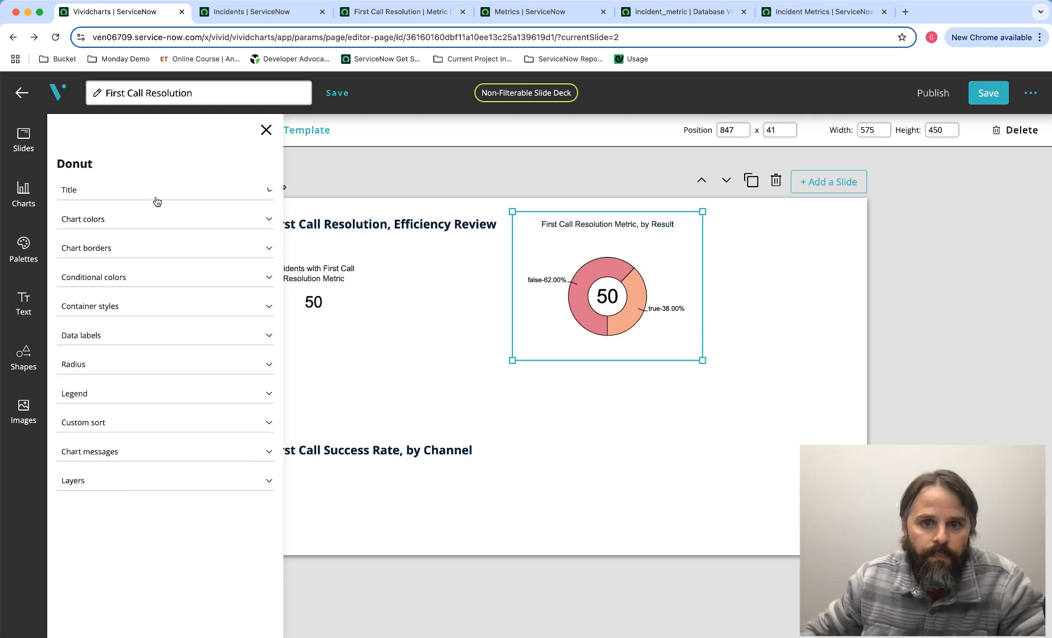
- Try the VividCharts palette for the donut chart's colors
{"action": "left_click", "coordinate": [101, 218]}
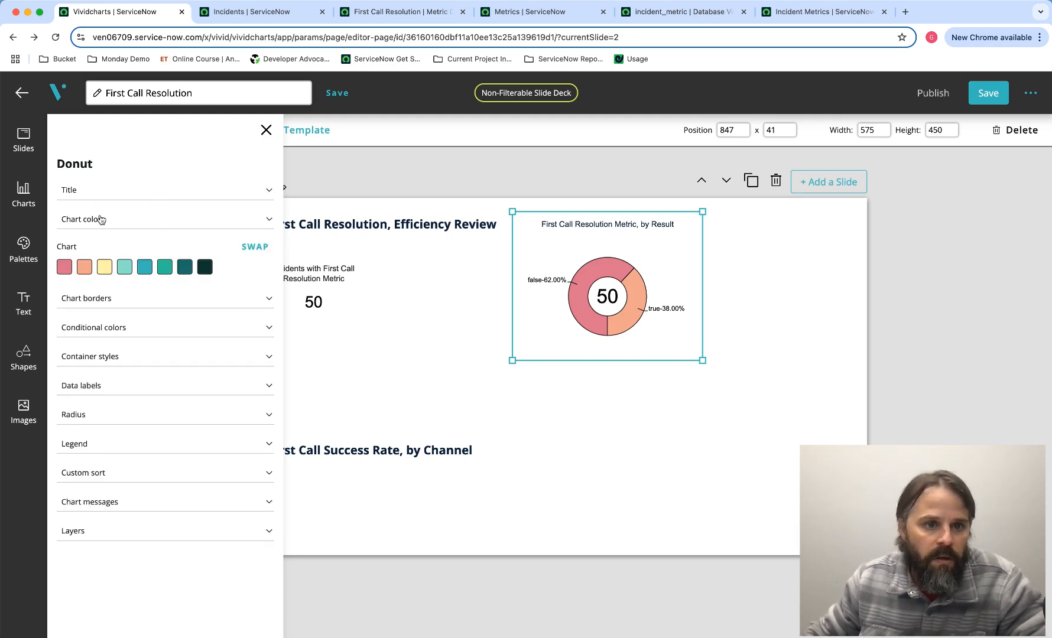
{"action": "left_click", "coordinate": [253, 247]}
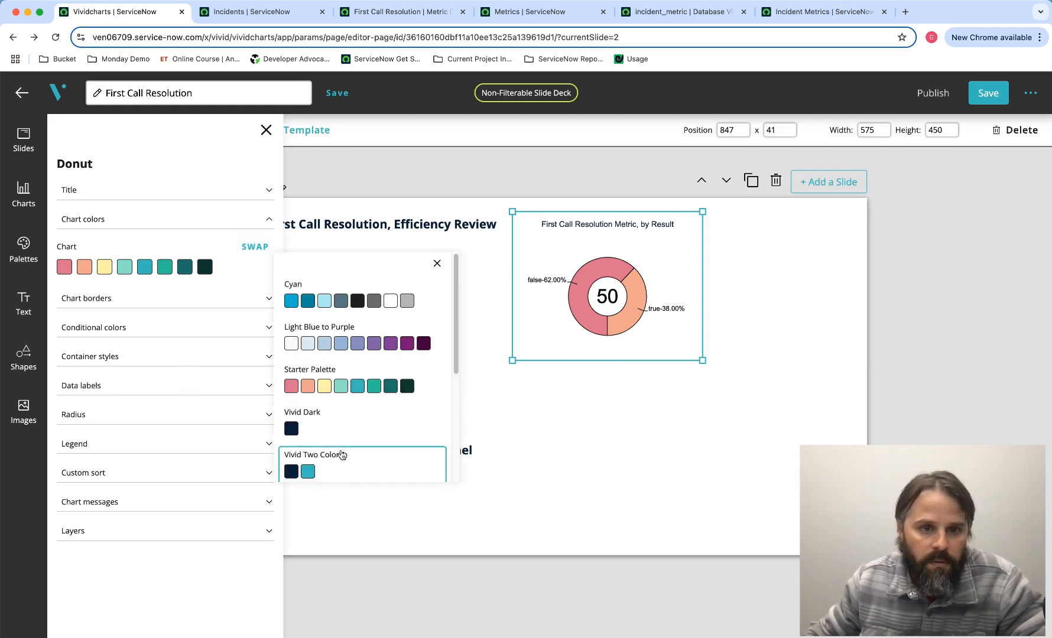
{"action": "scroll", "coordinate": [339, 440], "scroll_direction": "down", "scroll_amount": 5}
{"action": "scroll", "coordinate": [340, 440], "scroll_direction": "up", "scroll_amount": 5}
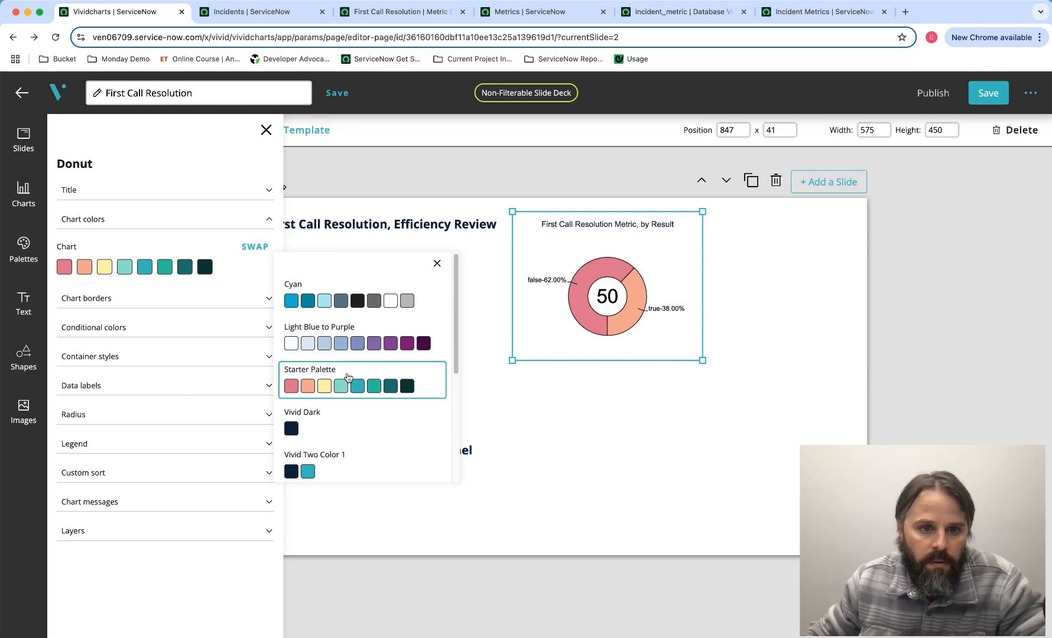
{"action": "scroll", "coordinate": [346, 408], "scroll_direction": "down", "scroll_amount": 2}
{"action": "left_click", "coordinate": [348, 409]}
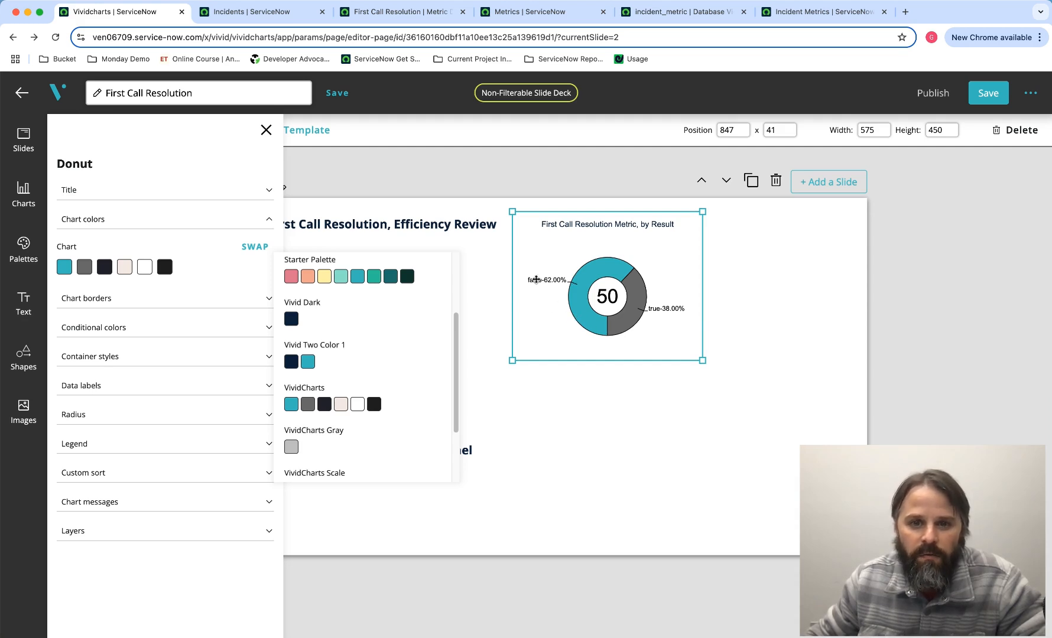
- Swap the donut chart's palette to Vivid Two Color 1 and leave the chart's styling
{"action": "left_click", "coordinate": [251, 248]}
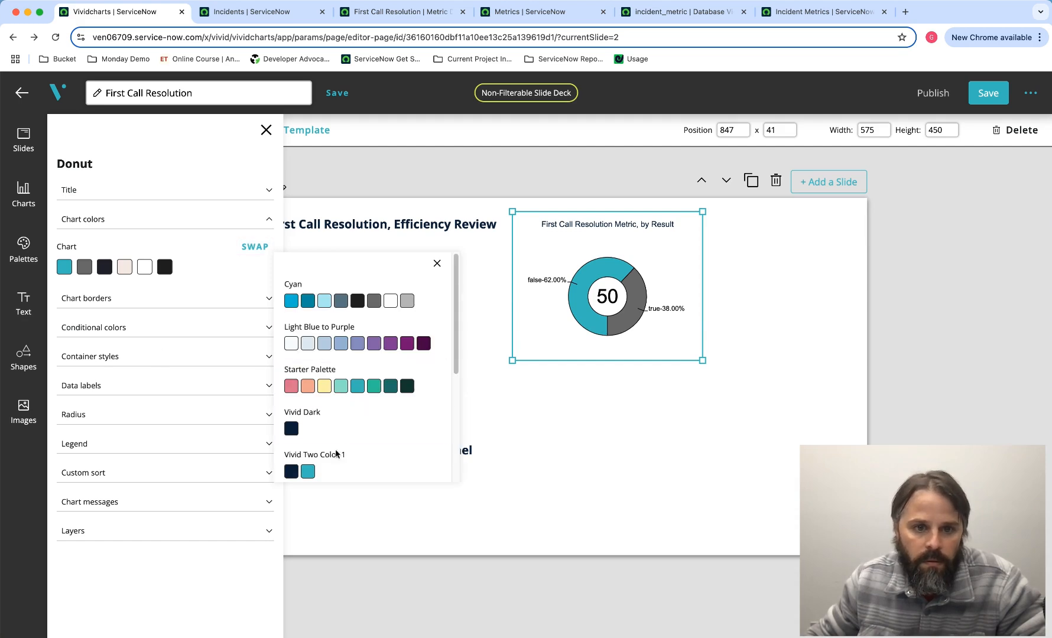
{"action": "left_click", "coordinate": [325, 473]}
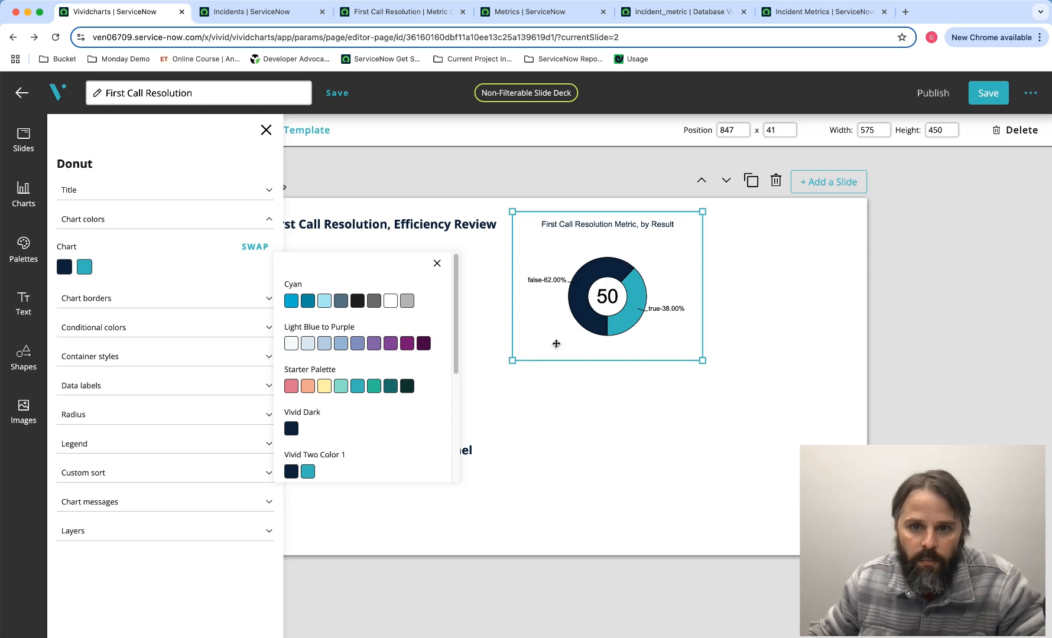
{"action": "left_click", "coordinate": [205, 219]}
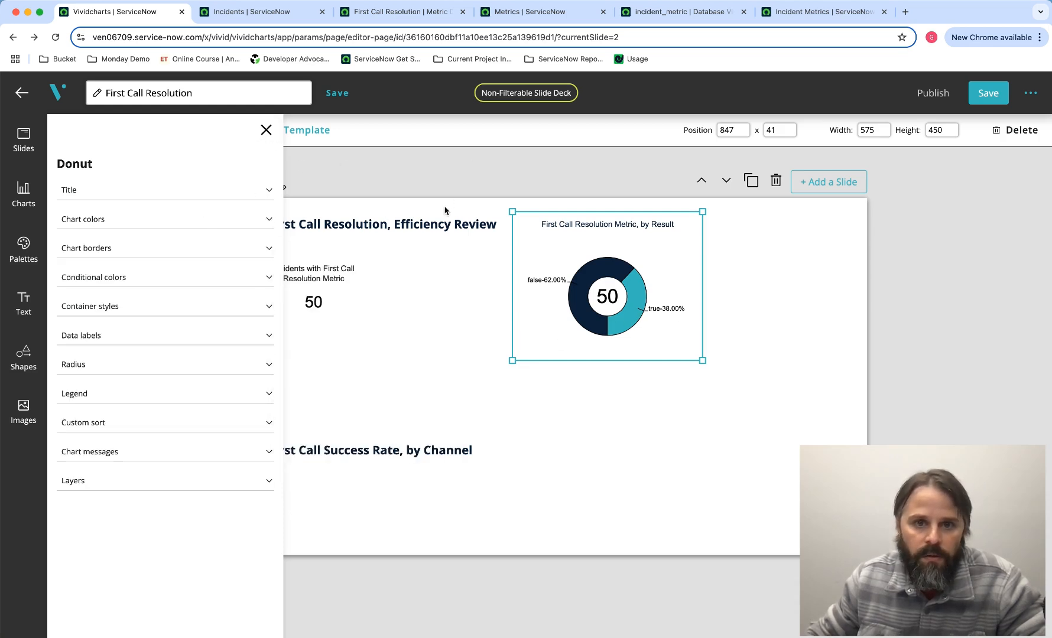
{"action": "left_click", "coordinate": [449, 183]}
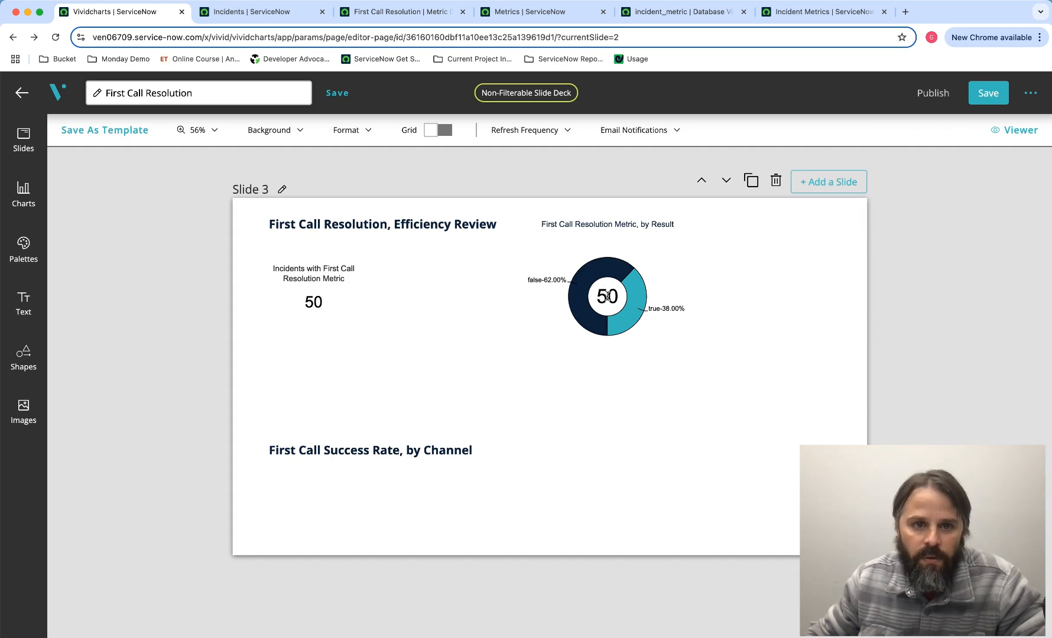
- Delete the "Incidents with First Call Resolution Metric" score chart from slide 3
{"action": "left_click", "coordinate": [325, 280]}
{"action": "key", "text": "Delete"}
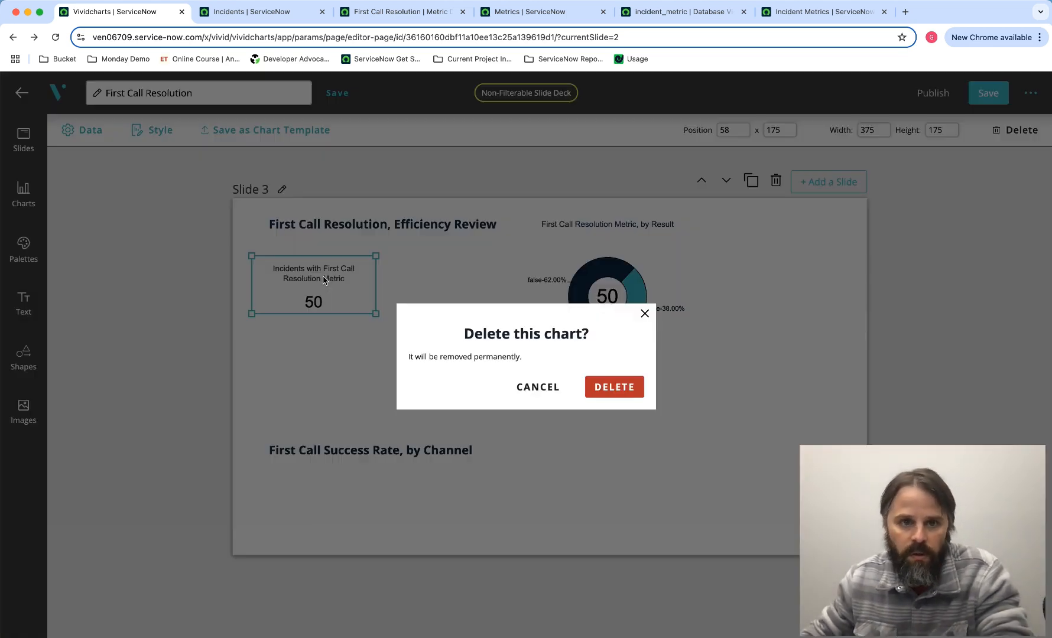
{"action": "left_click", "coordinate": [614, 387]}
- Move the donut chart below the Efficiency Review heading at about 54 x 146 and enlarge it from its lower-right corner
{"action": "left_click", "coordinate": [620, 292]}
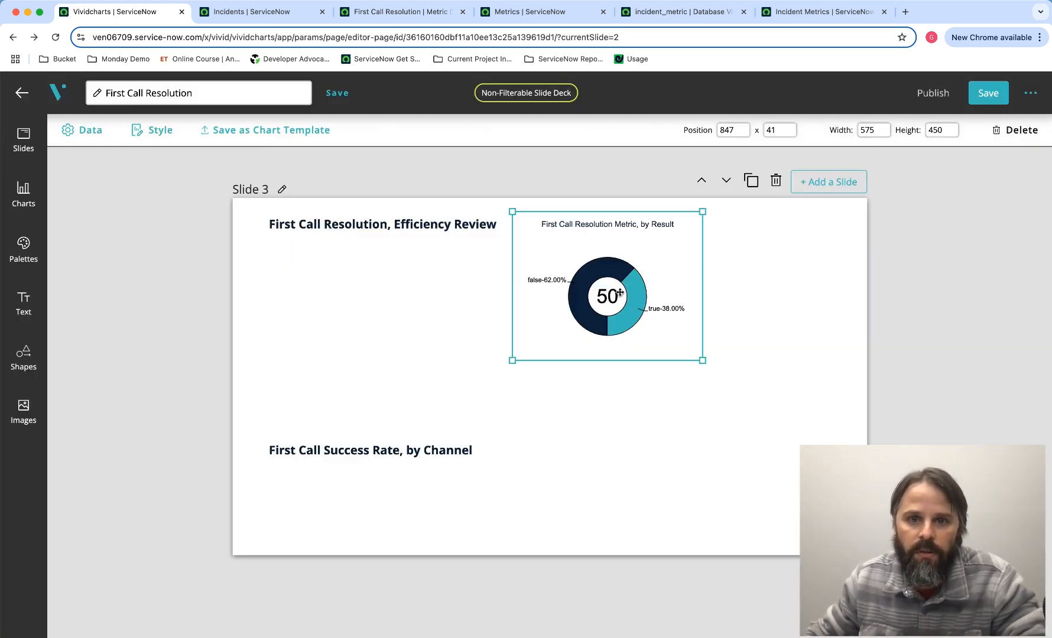
{"action": "left_click_drag", "start_coordinate": [619, 293], "coordinate": [357, 319]}
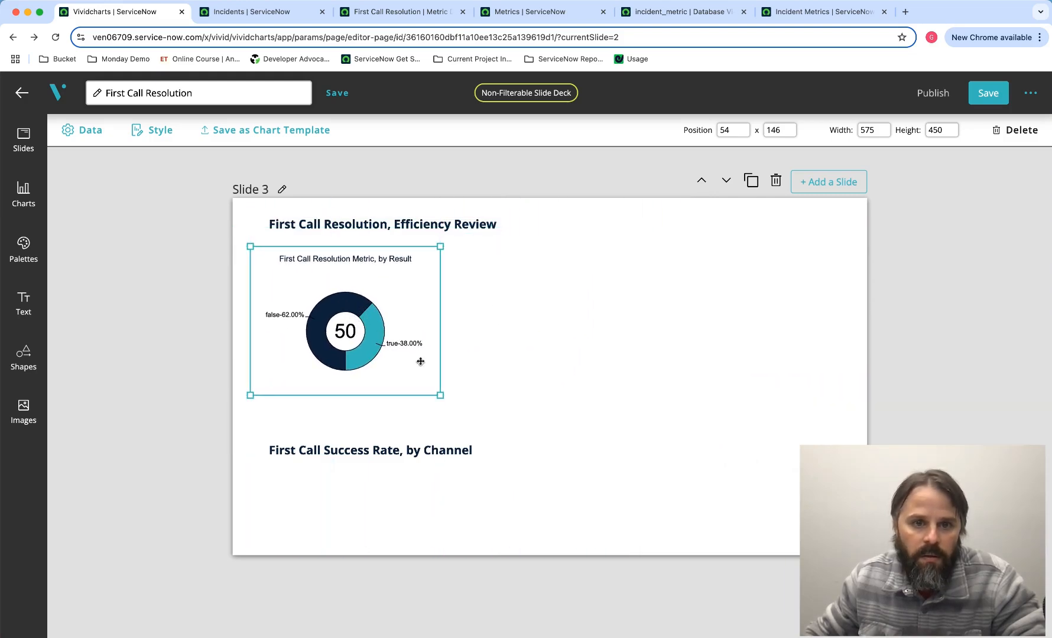
{"action": "left_click_drag", "start_coordinate": [441, 398], "coordinate": [473, 415]}
{"action": "left_click", "coordinate": [539, 374]}
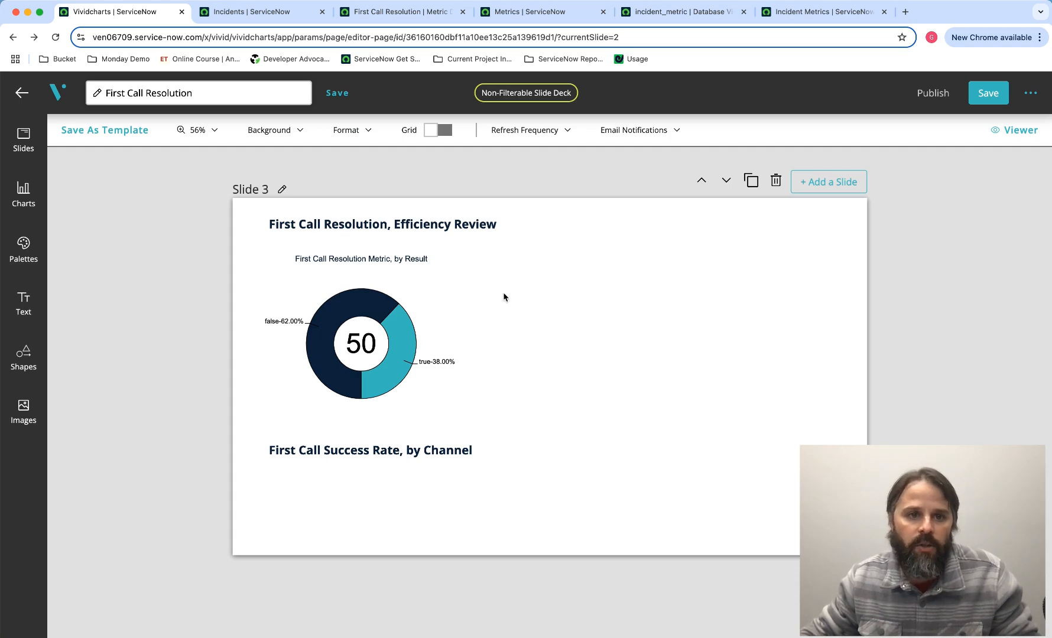
- Search the chart types for "hor" and add a Horizontal Bar chart to slide 3
{"action": "left_click", "coordinate": [23, 192]}
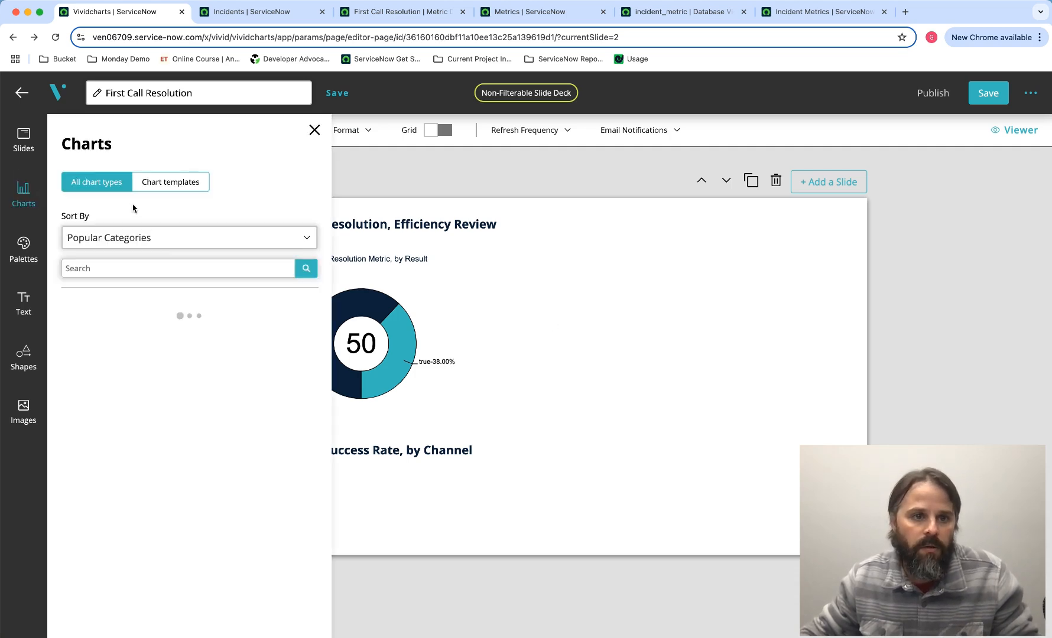
{"action": "left_click", "coordinate": [121, 267]}
{"action": "type", "text": "hor"}
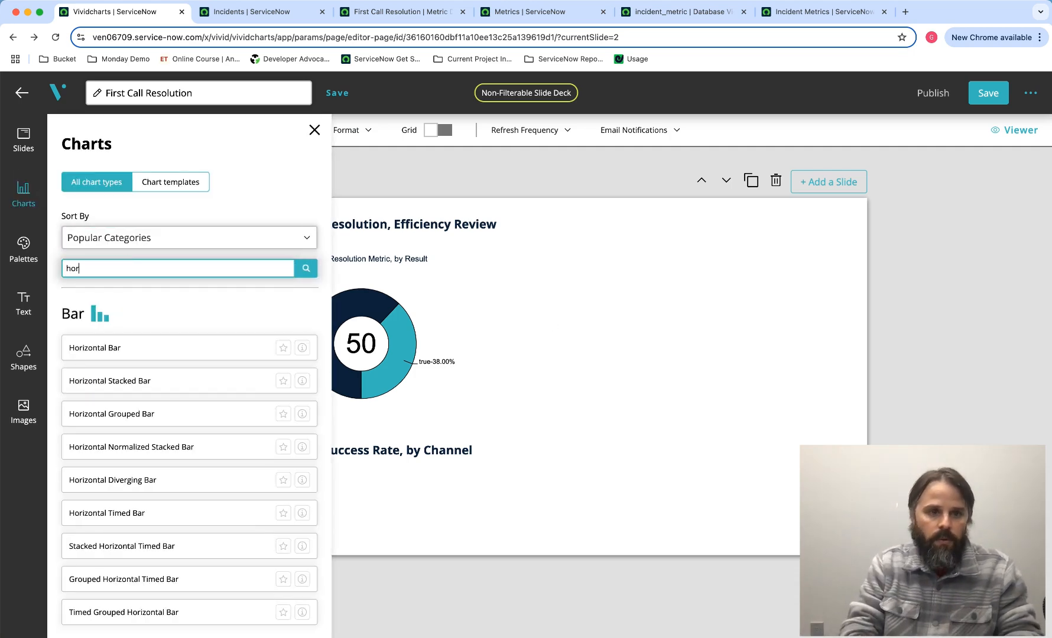
{"action": "left_click", "coordinate": [157, 347]}
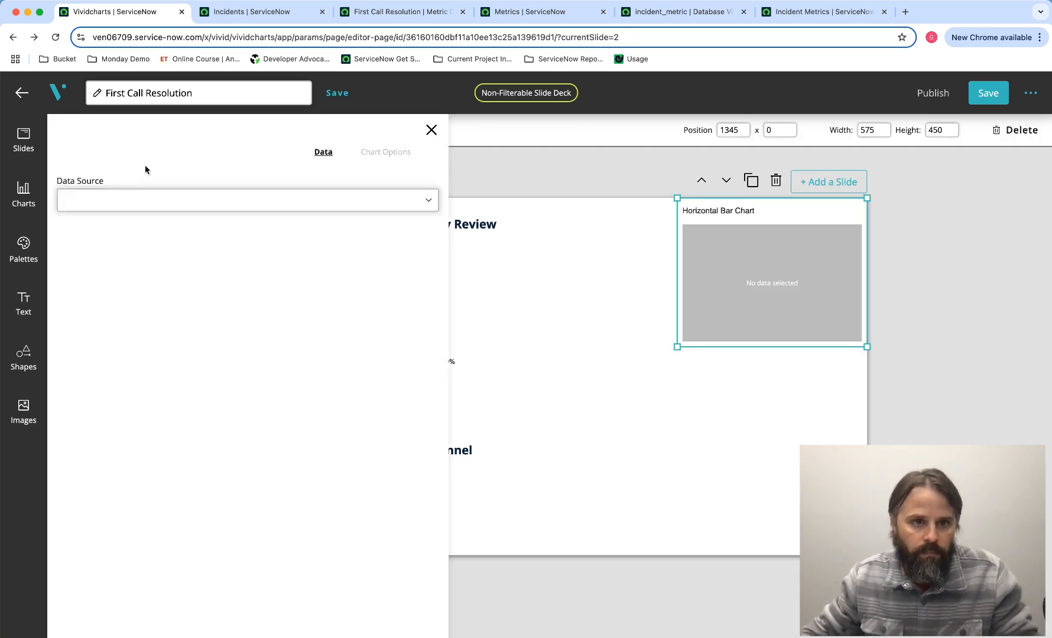
- Set the horizontal bar chart's data source to DB View
{"action": "left_click", "coordinate": [142, 206]}
{"action": "left_click", "coordinate": [98, 270]}
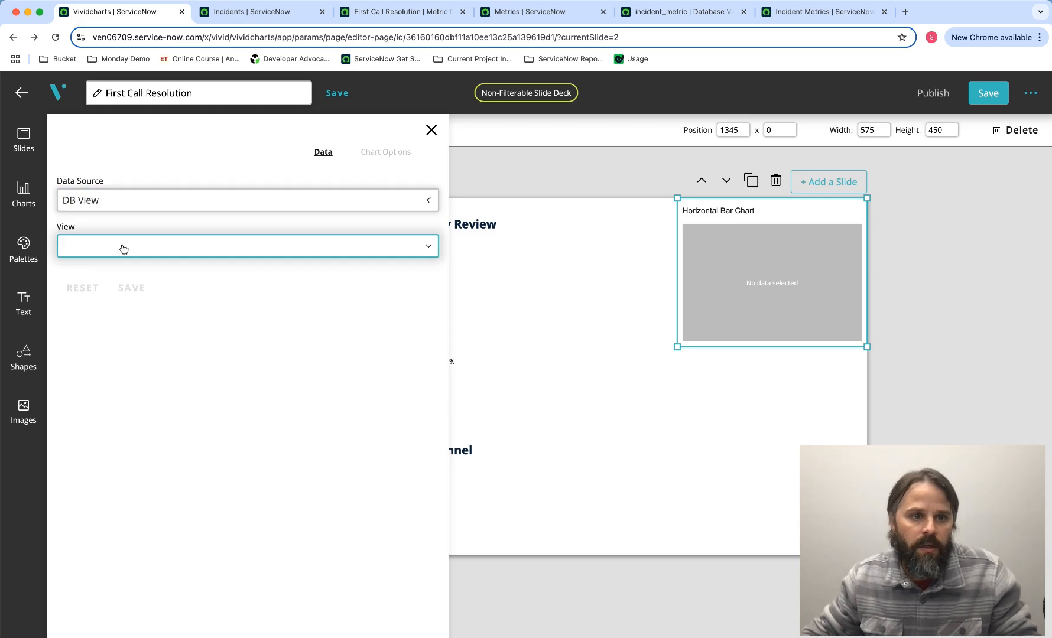
{"action": "left_click", "coordinate": [126, 248]}
{"action": "type", "text": "ins"}
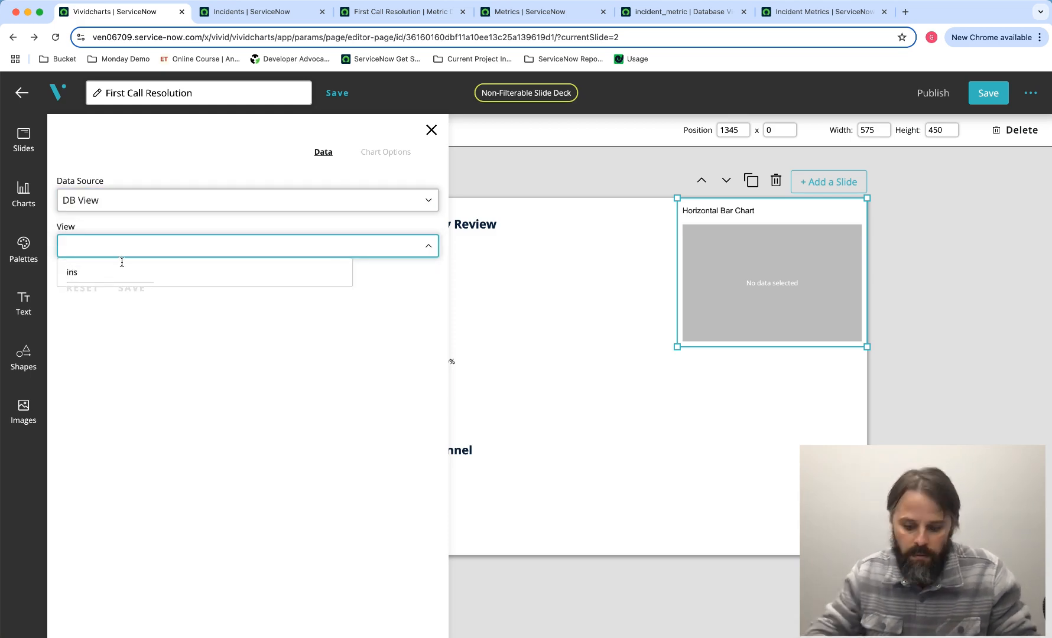
{"action": "key", "text": "BackSpace"}
{"action": "key", "text": "BackSpace"}
{"action": "key", "text": "BackSpace"}
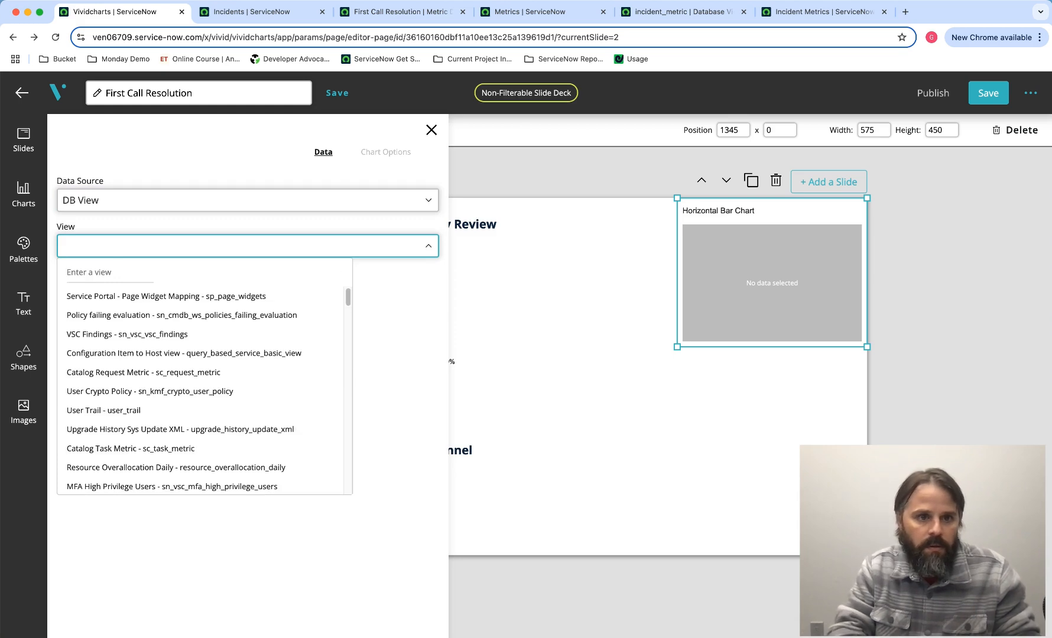
{"action": "type", "text": "ins"}
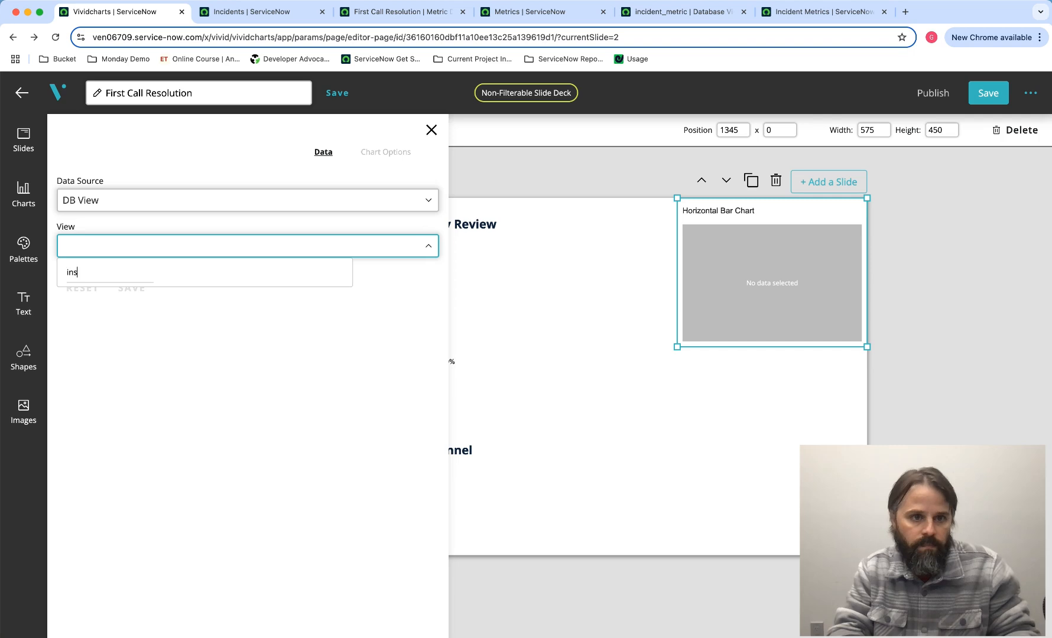
{"action": "key", "text": "BackSpace"}
{"action": "key", "text": "BackSpace"}
{"action": "key", "text": "BackSpace"}
- Search the views for "metri", choose Incident Metric - incident_metric and save it as the bar chart's data
{"action": "type", "text": "met"}
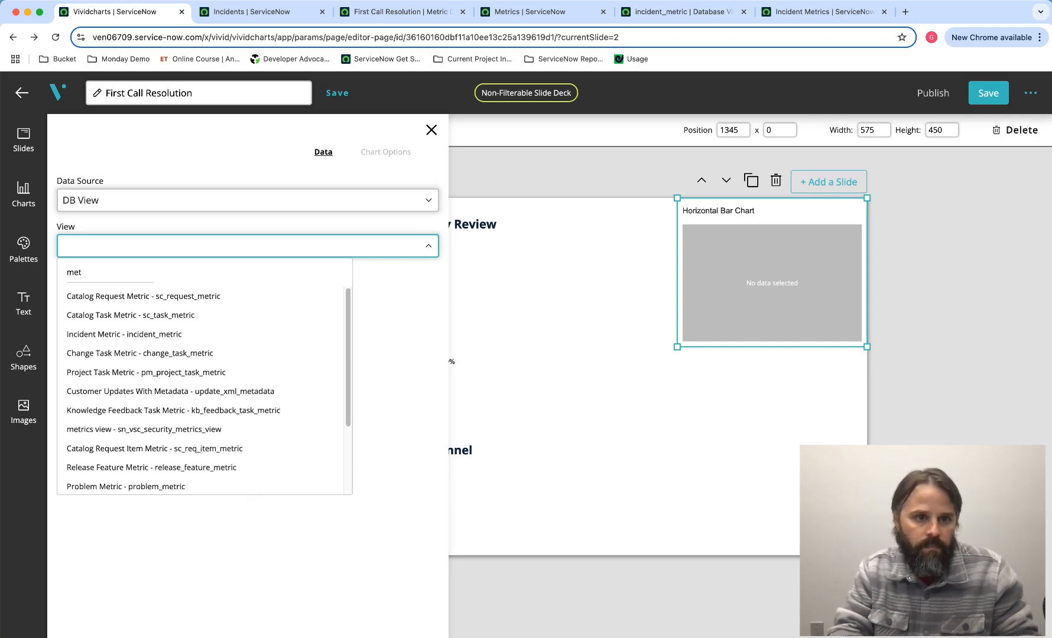
{"action": "type", "text": "ri"}
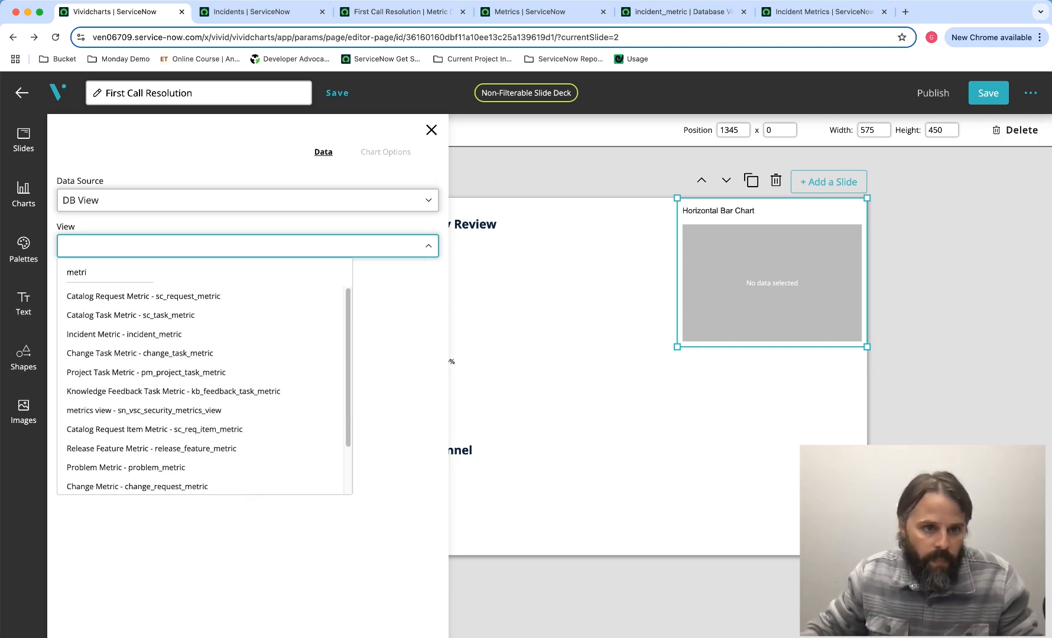
{"action": "left_click", "coordinate": [102, 334]}
{"action": "left_click", "coordinate": [138, 293]}
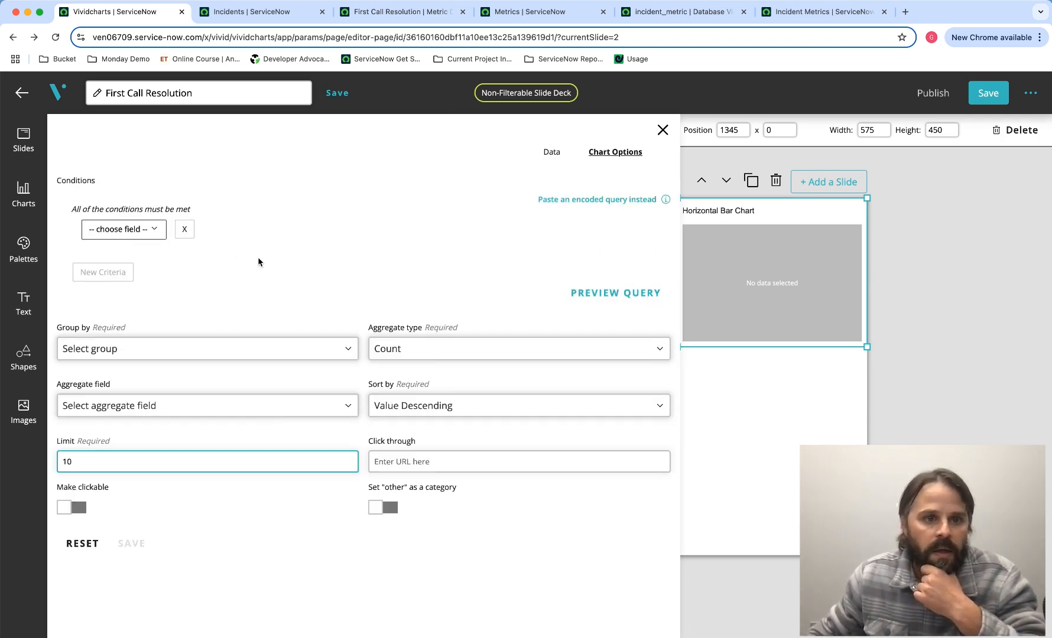
- Add a condition to the bar chart's query: Definition - mi_definition is First Call Resolution
{"action": "left_click", "coordinate": [147, 229]}
{"action": "type", "text": "def"}
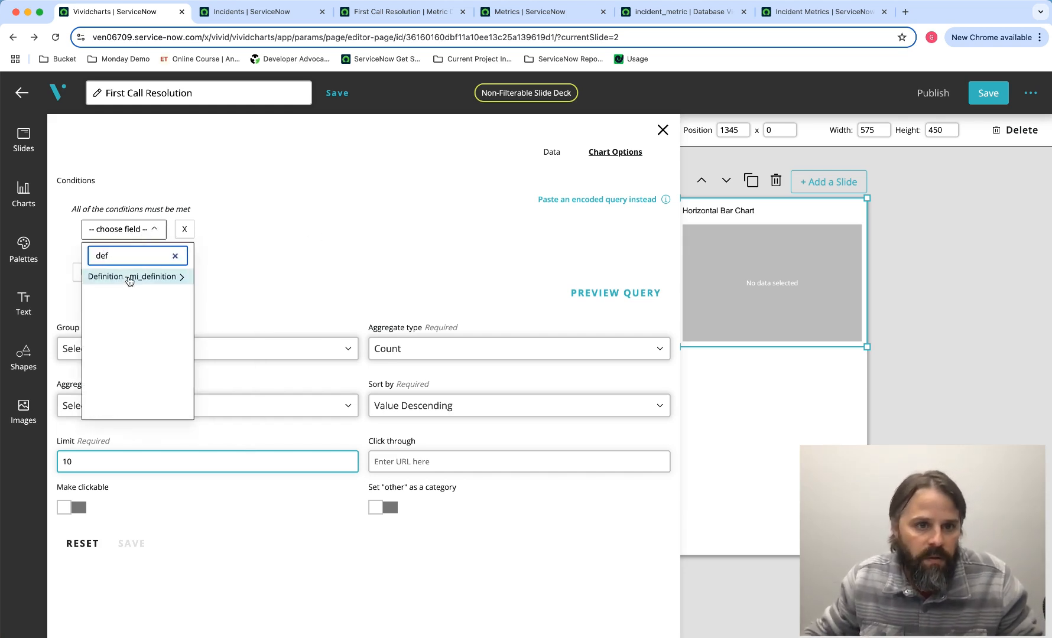
{"action": "left_click", "coordinate": [130, 276]}
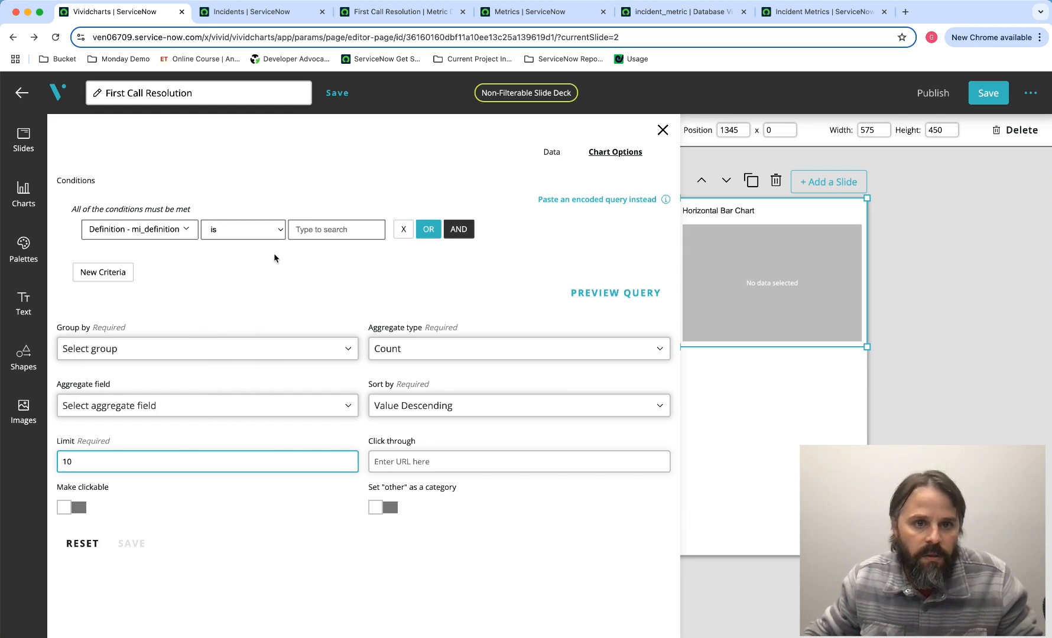
{"action": "left_click", "coordinate": [324, 235]}
{"action": "left_click", "coordinate": [340, 262]}
{"action": "left_click", "coordinate": [334, 256]}
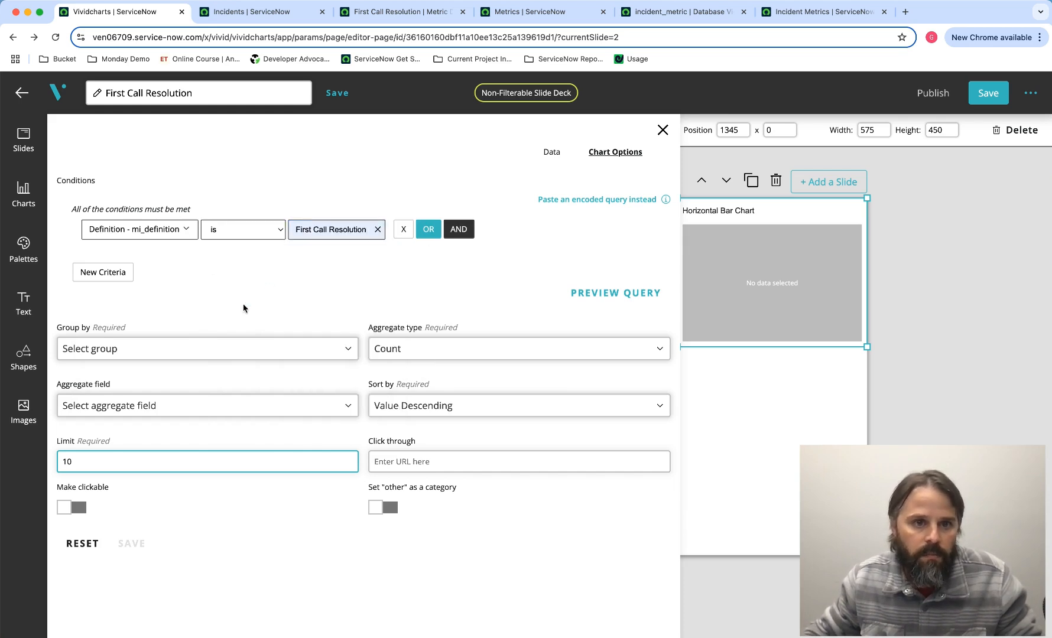
- Group the bar chart's data by Channel - inc_contact_type
{"action": "left_click", "coordinate": [146, 356]}
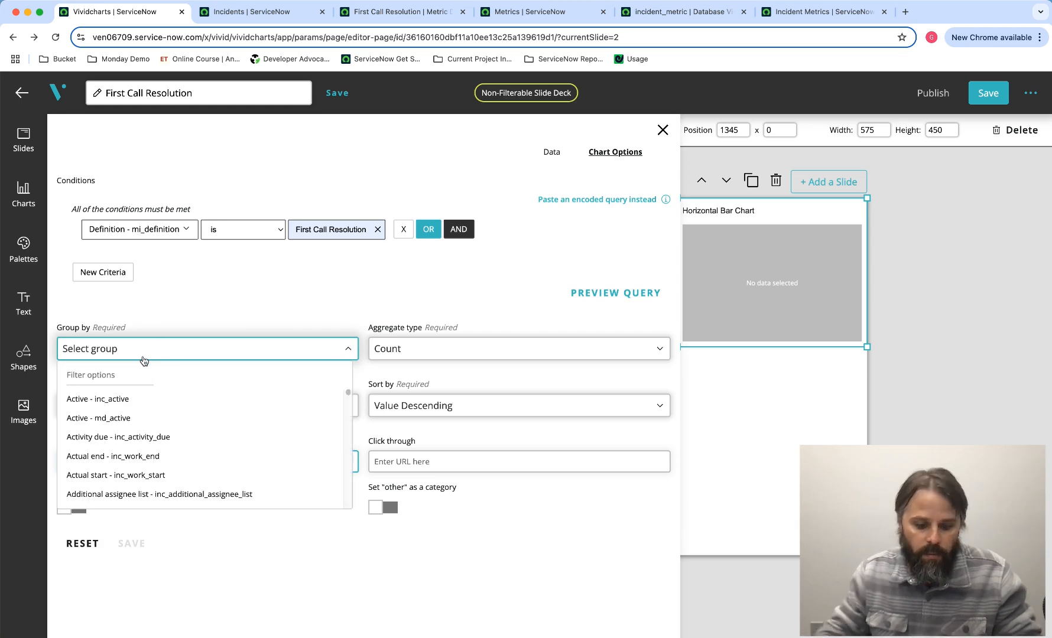
{"action": "type", "text": "cha"}
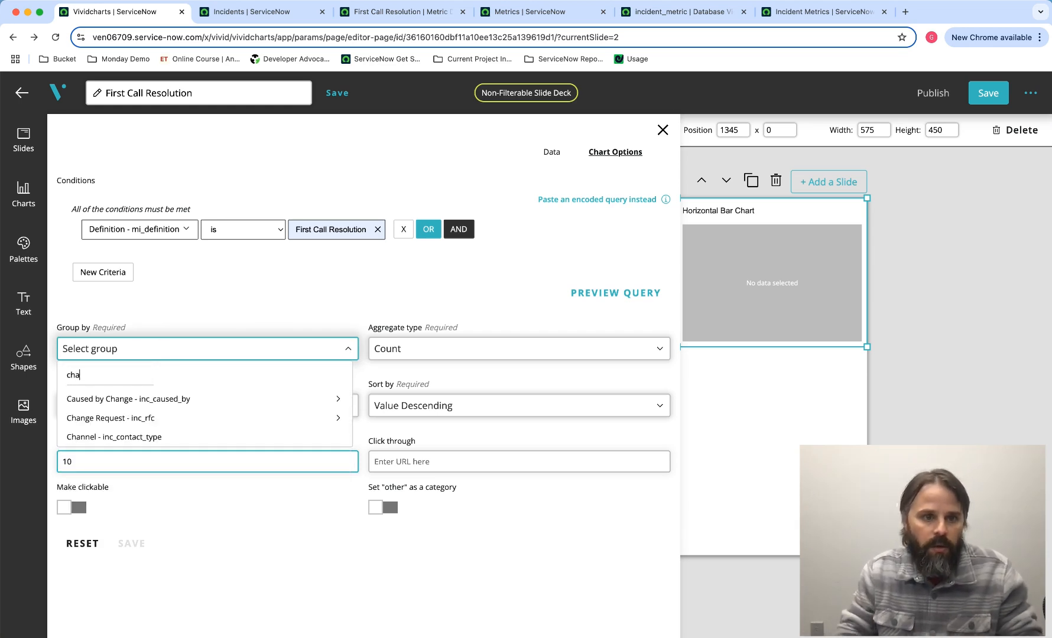
{"action": "left_click", "coordinate": [116, 439]}
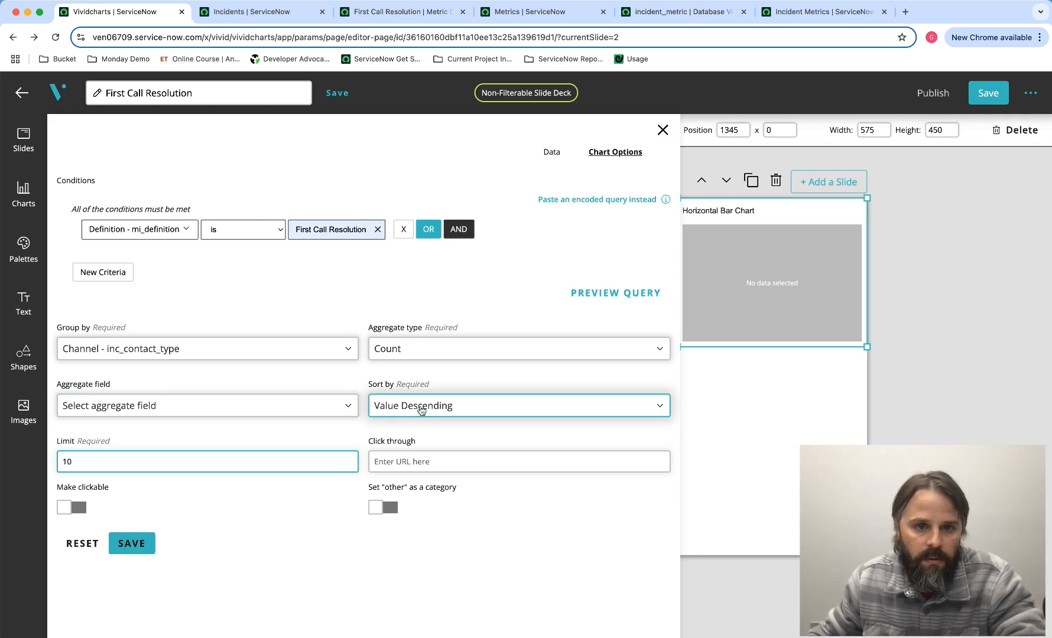
- Save the bar chart's options with it made clickable, and move it beside the donut chart at about 893 x 161
{"action": "left_click", "coordinate": [71, 508]}
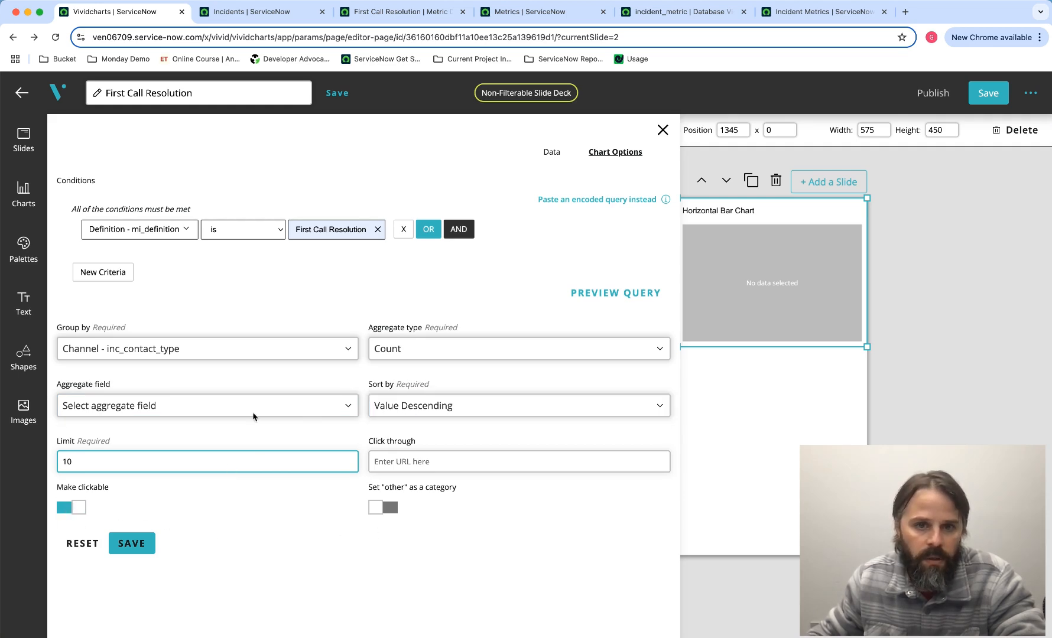
{"action": "left_click", "coordinate": [133, 544]}
{"action": "left_click_drag", "start_coordinate": [722, 312], "coordinate": [574, 365]}
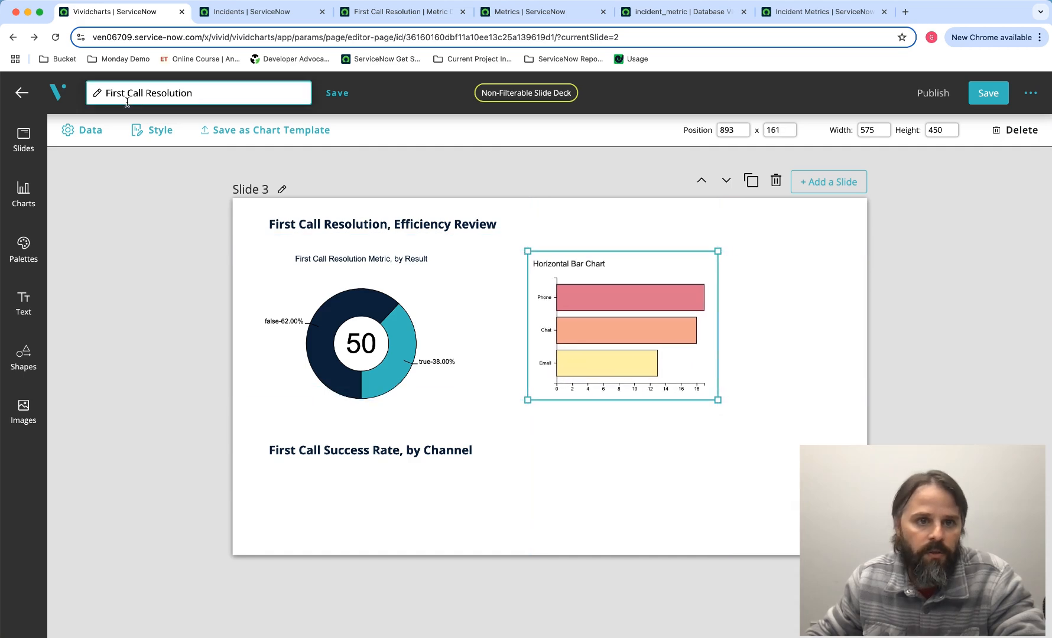
- Change the bar chart's title to "Total Counts, First Call Resolution Metrics by Caller"
{"action": "left_click", "coordinate": [153, 131]}
{"action": "left_click", "coordinate": [117, 191]}
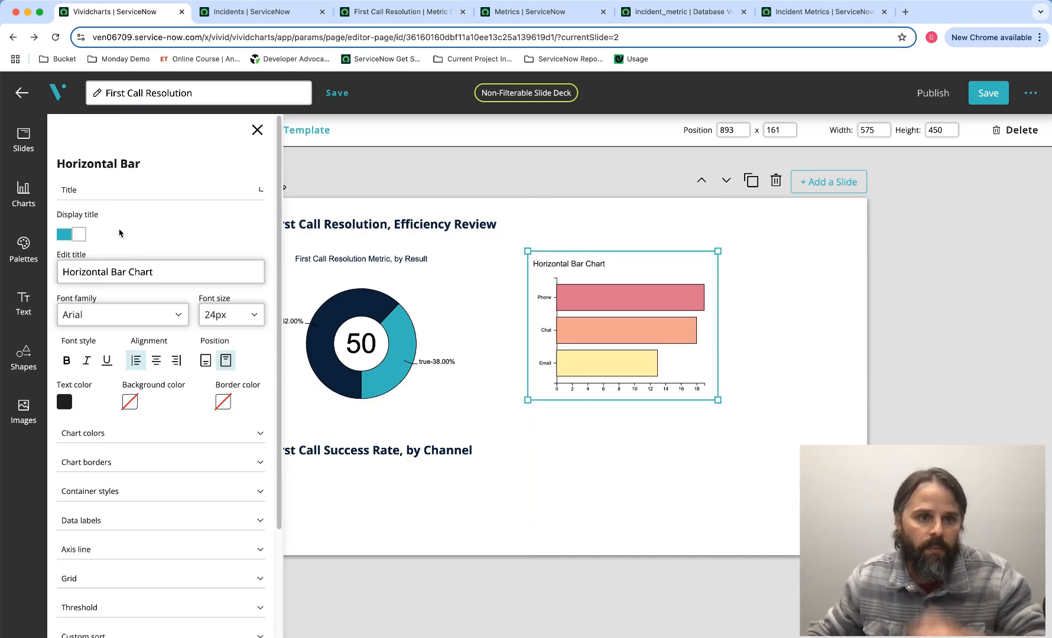
{"action": "left_click_drag", "start_coordinate": [179, 273], "coordinate": [66, 272]}
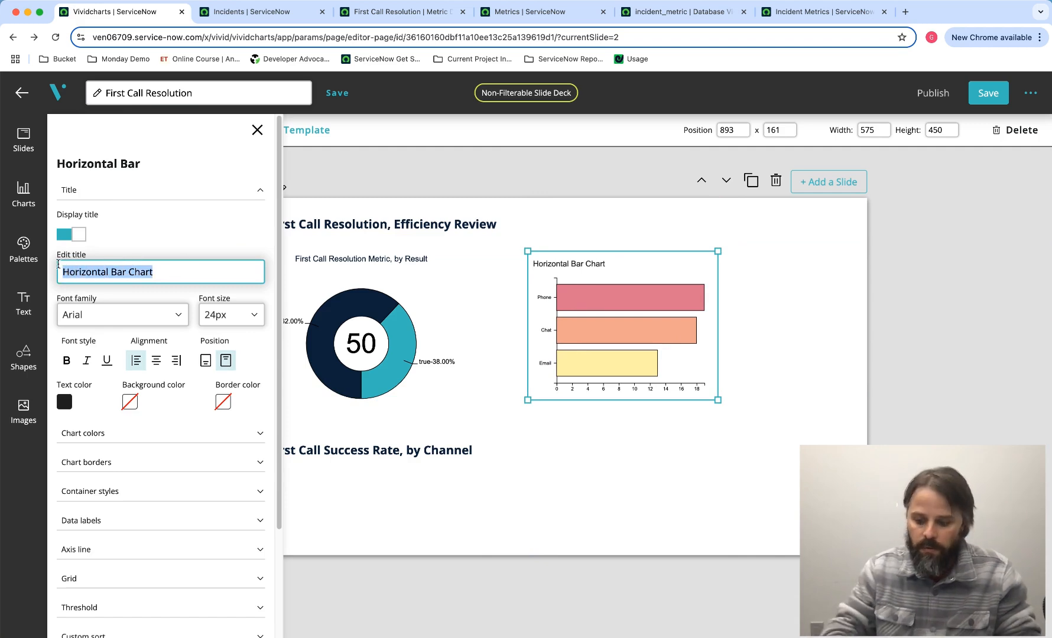
{"action": "key", "text": "BackSpace"}
{"action": "type", "text": "Total"}
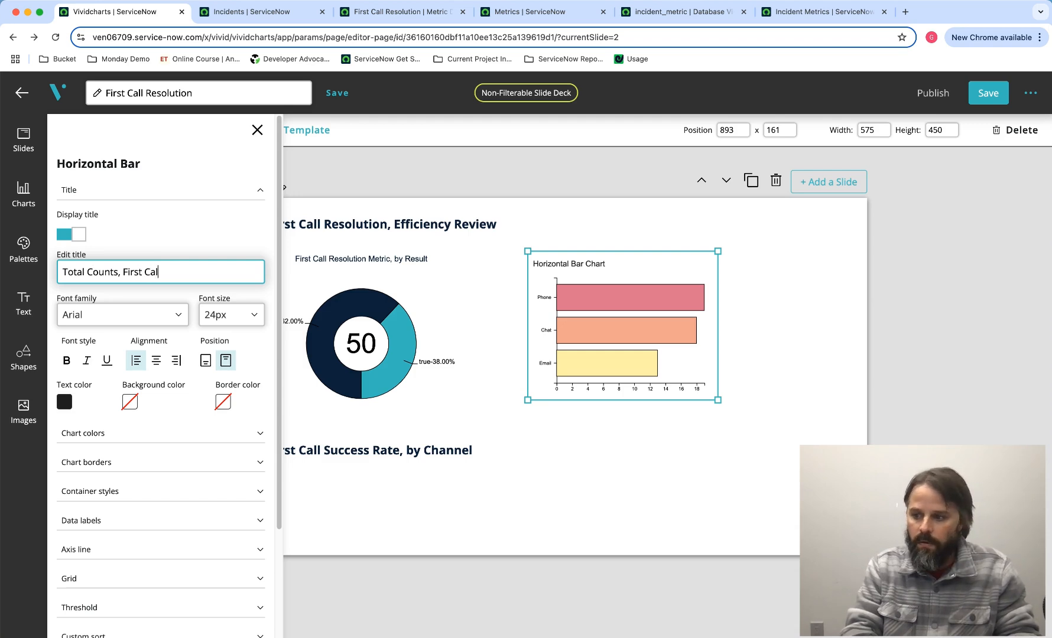
{"action": "type", "text": "Counts, First Call REsolution Metrics"}
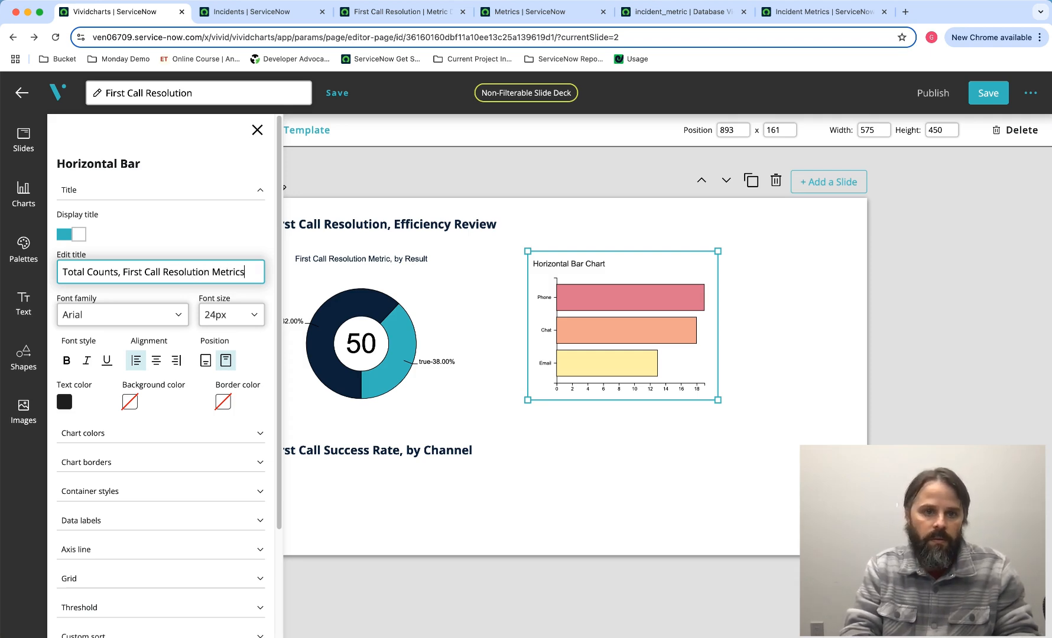
{"action": "type", "text": "by Caller"}
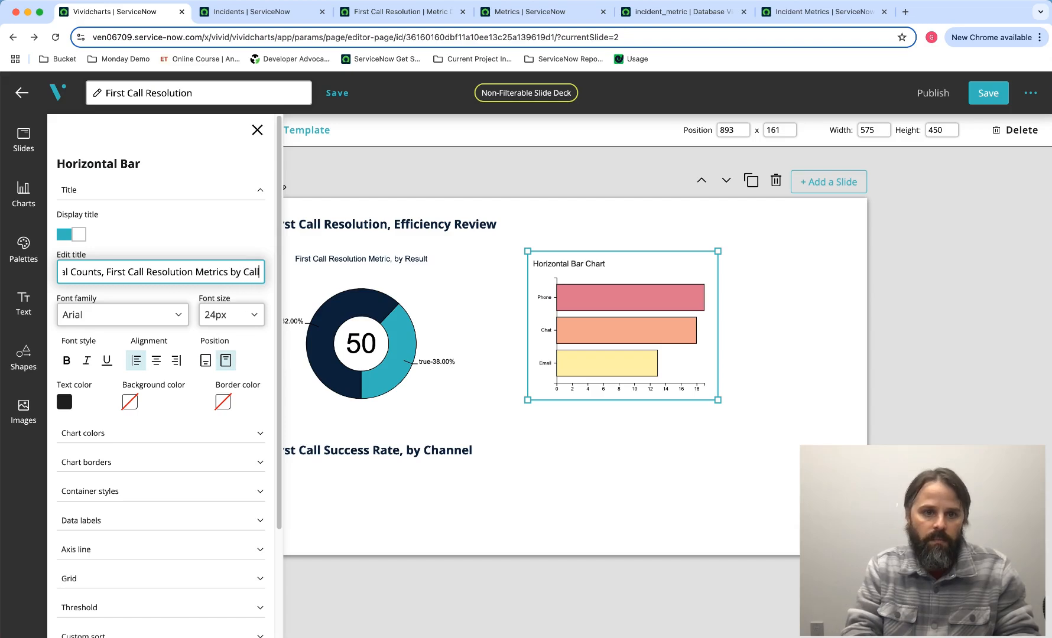
{"action": "left_click", "coordinate": [156, 226]}
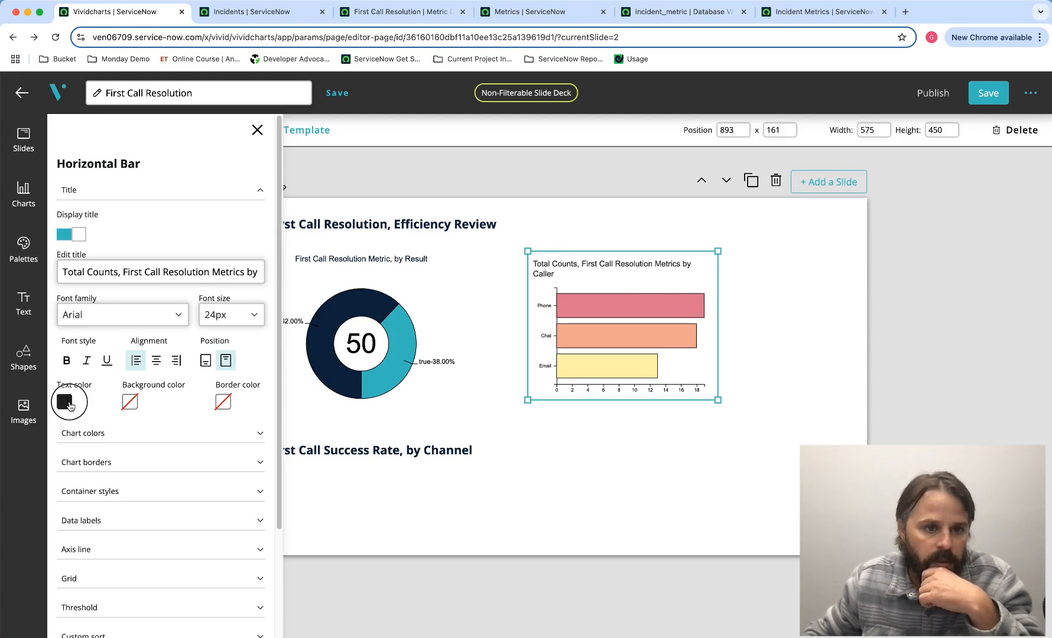
- Set the bar chart title's text color to the Vivid Dark navy swatch and close the title settings
{"action": "left_click", "coordinate": [66, 402]}
{"action": "left_click", "coordinate": [111, 602]}
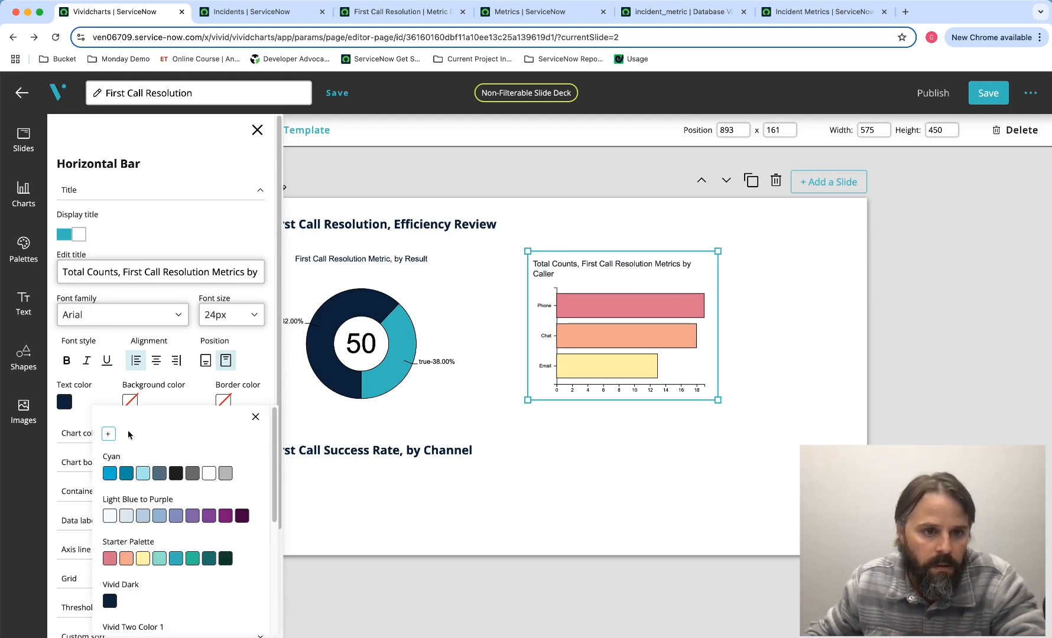
{"action": "left_click", "coordinate": [184, 235]}
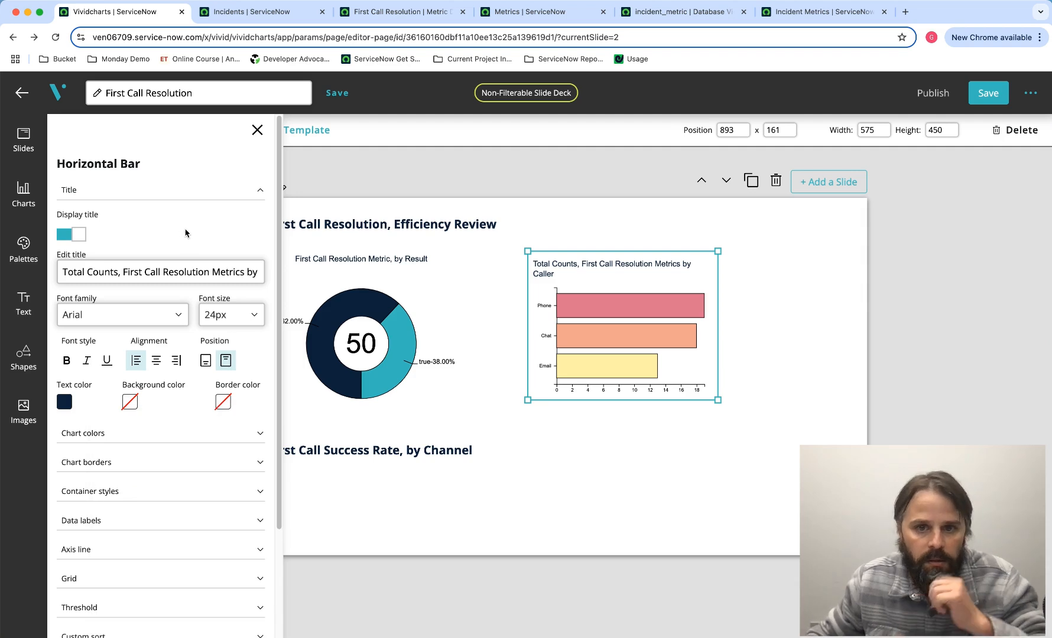
{"action": "left_click", "coordinate": [193, 191]}
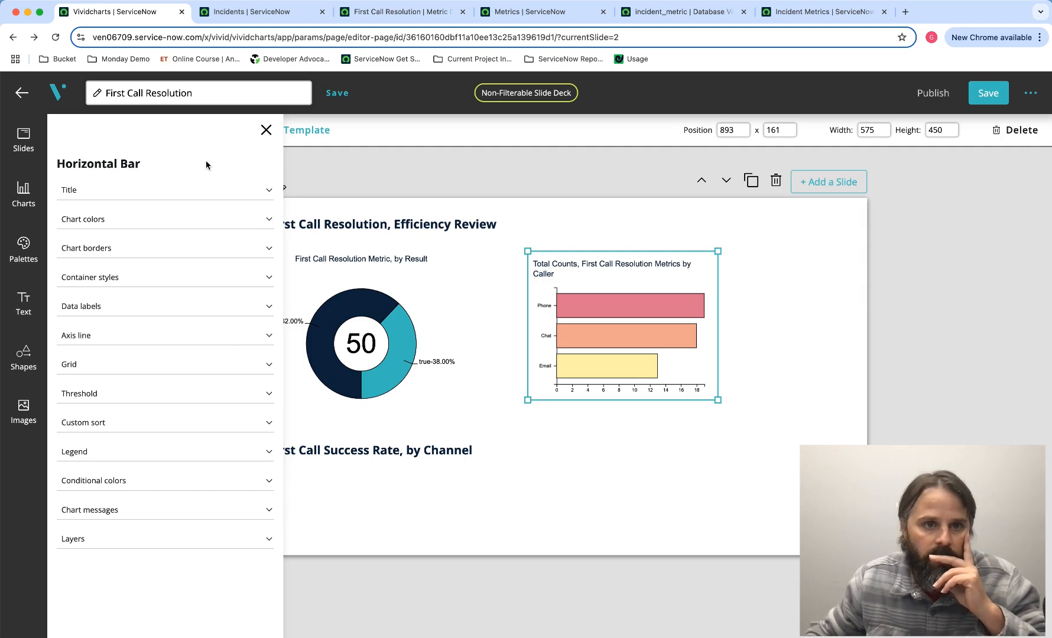
- Set the donut chart's vertical position to 150
{"action": "left_click", "coordinate": [449, 307]}
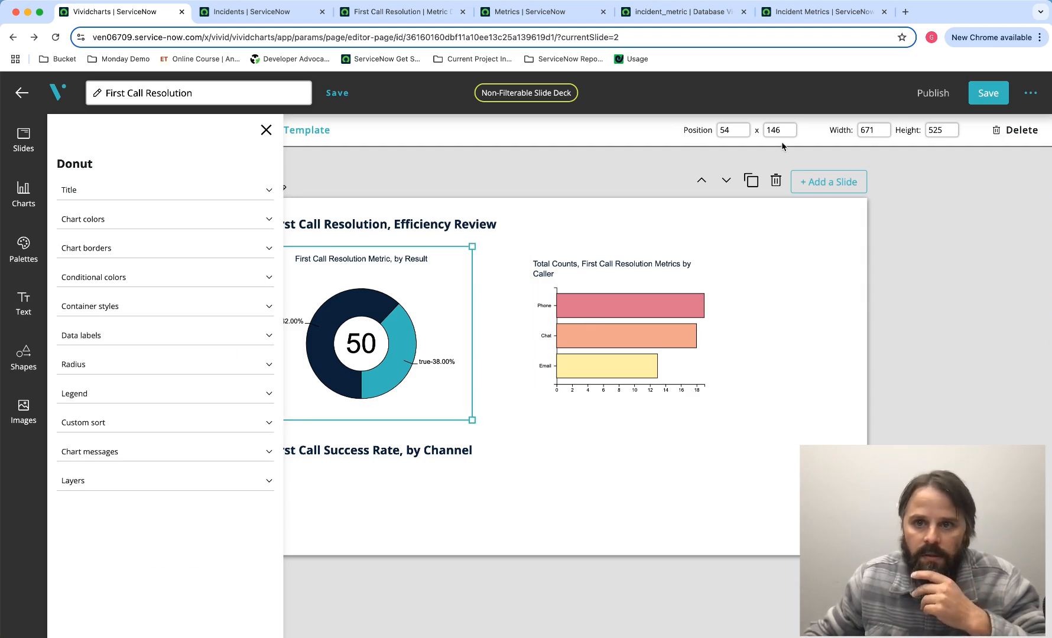
{"action": "left_click", "coordinate": [789, 129]}
{"action": "left_click", "coordinate": [790, 129]}
{"action": "left_click", "coordinate": [789, 129]}
{"action": "left_click", "coordinate": [790, 129]}
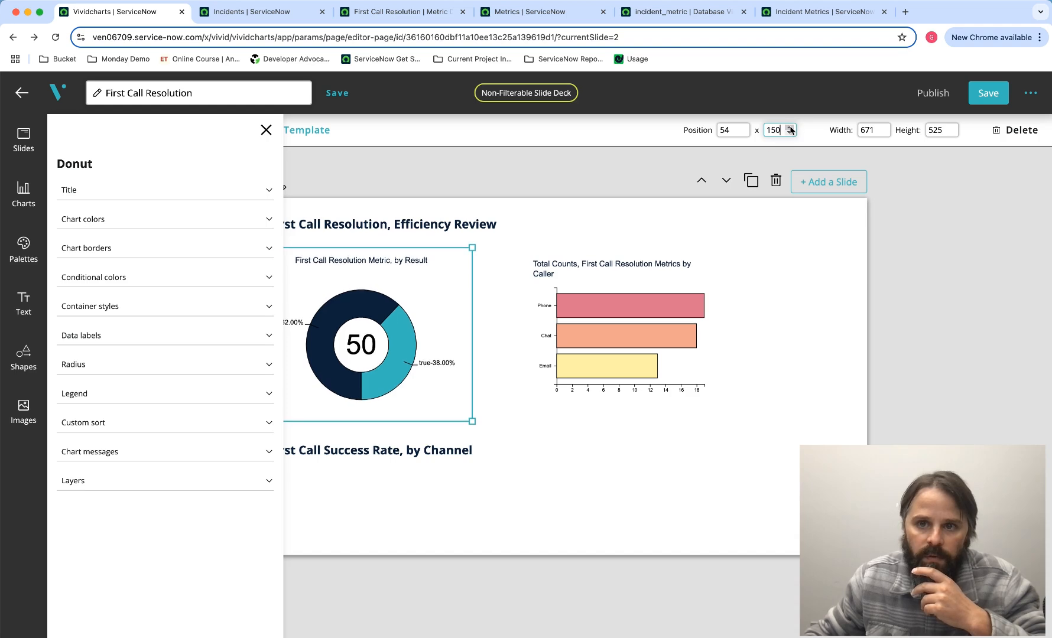
- Set the horizontal bar chart's vertical position to 150 so it lines up with the donut chart
{"action": "left_click", "coordinate": [637, 286]}
{"action": "left_click", "coordinate": [790, 133]}
{"action": "left_click", "coordinate": [790, 133]}
{"action": "left_click", "coordinate": [790, 133]}
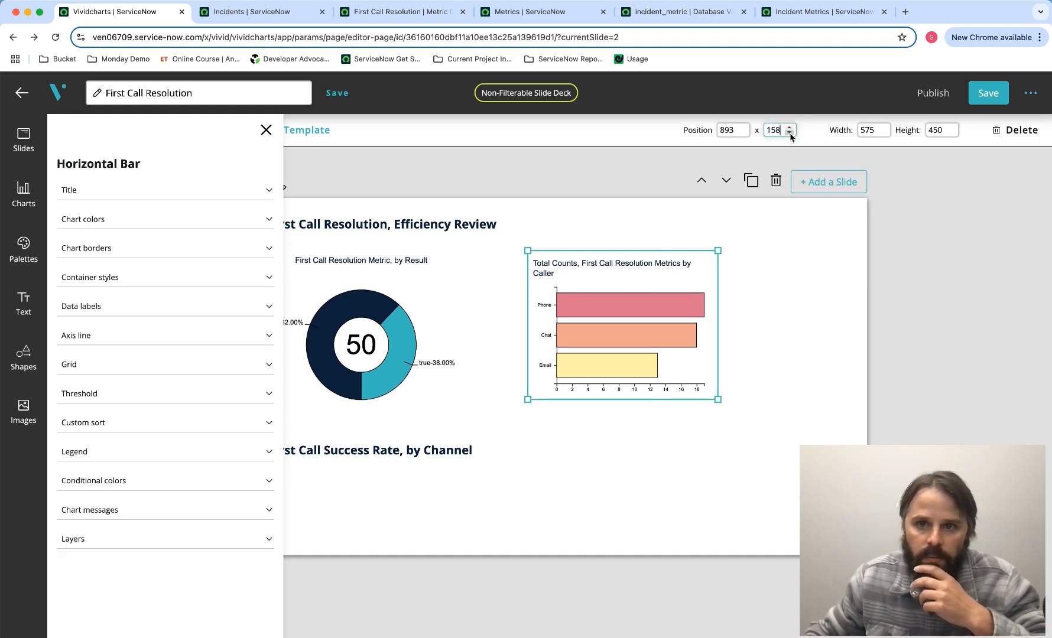
{"action": "left_click", "coordinate": [789, 133]}
{"action": "left_click", "coordinate": [789, 133]}
{"action": "left_click", "coordinate": [789, 133]}
{"action": "left_click", "coordinate": [789, 133]}
{"action": "left_click", "coordinate": [789, 133]}
{"action": "left_click", "coordinate": [790, 133]}
{"action": "left_click", "coordinate": [790, 133]}
{"action": "left_click", "coordinate": [789, 133]}
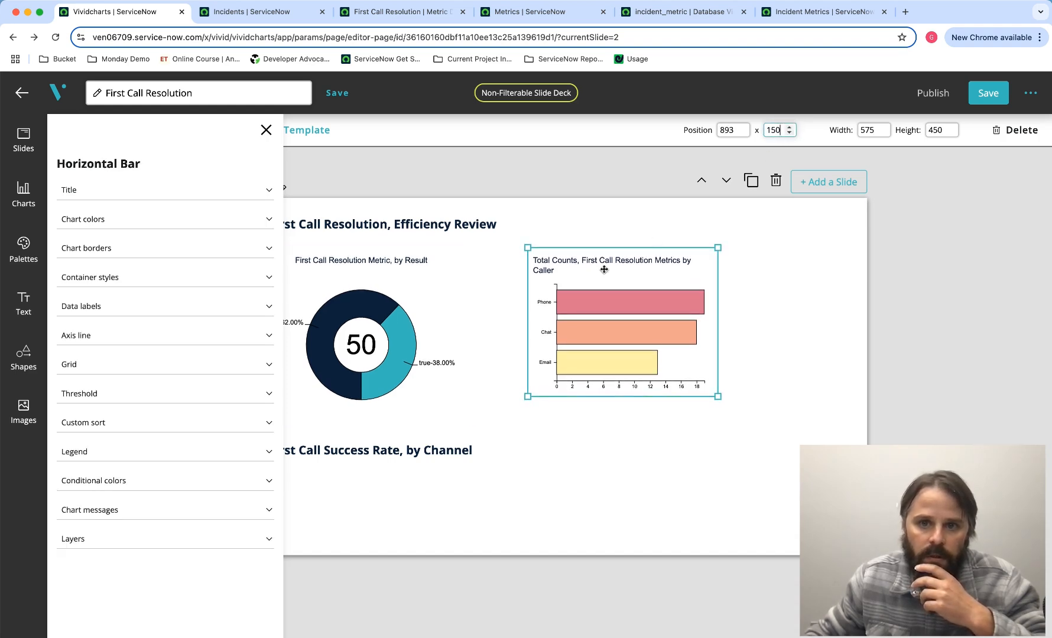
- Swap the horizontal bar chart's color palette to Vivid Dark
{"action": "left_click", "coordinate": [610, 278]}
{"action": "left_click", "coordinate": [117, 223]}
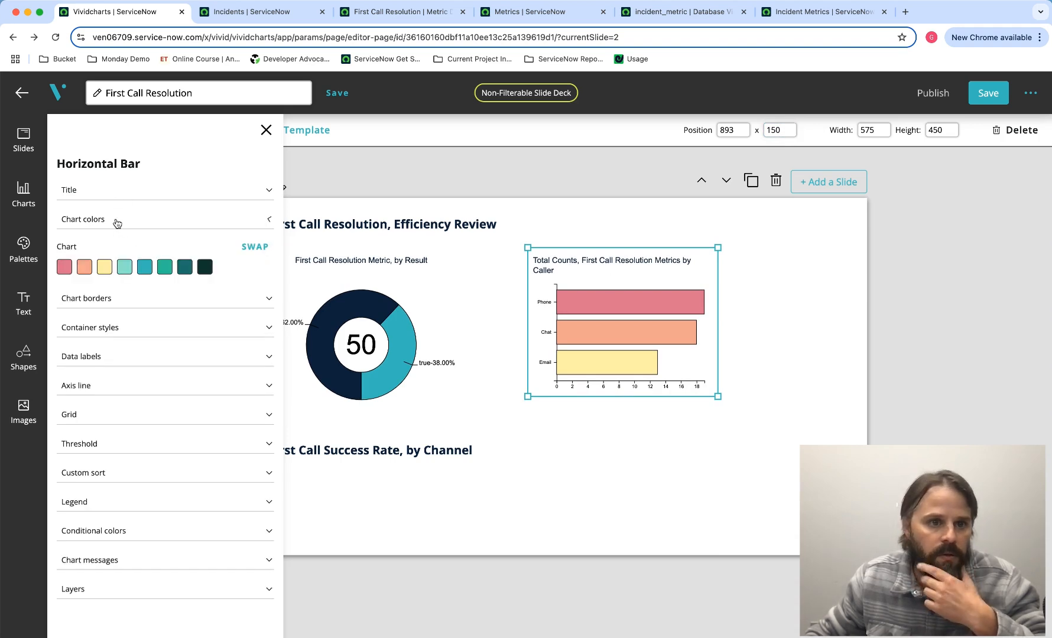
{"action": "left_click", "coordinate": [251, 247]}
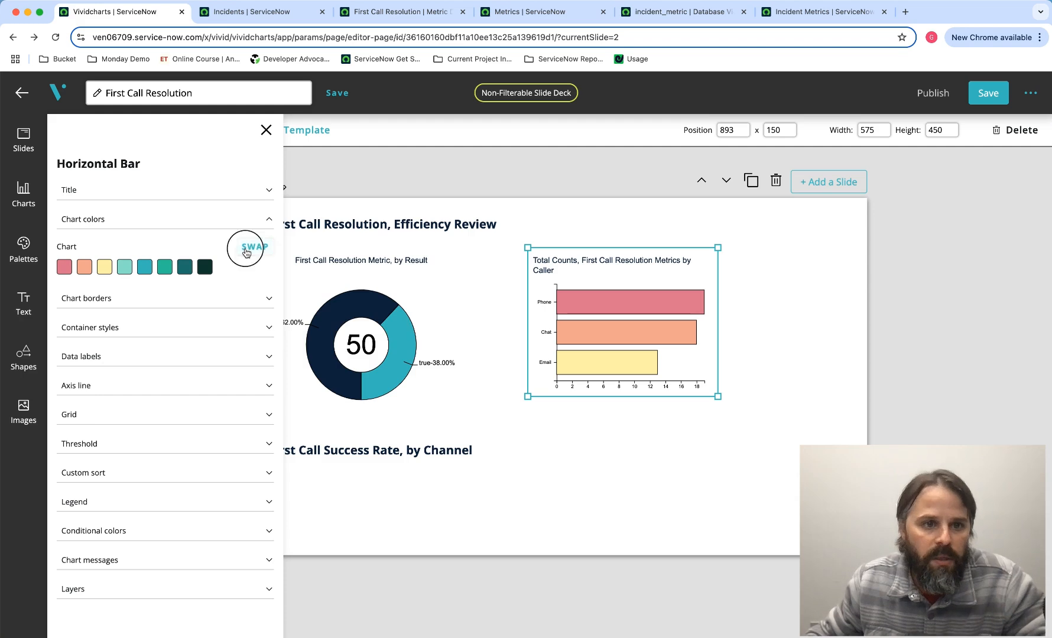
{"action": "left_click", "coordinate": [292, 426]}
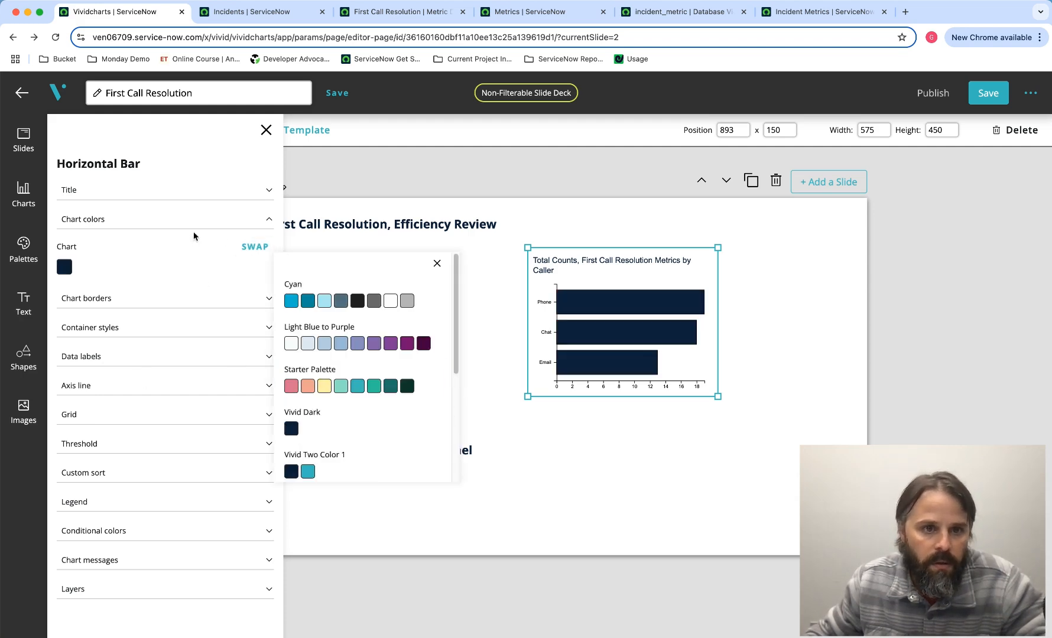
{"action": "left_click", "coordinate": [188, 222]}
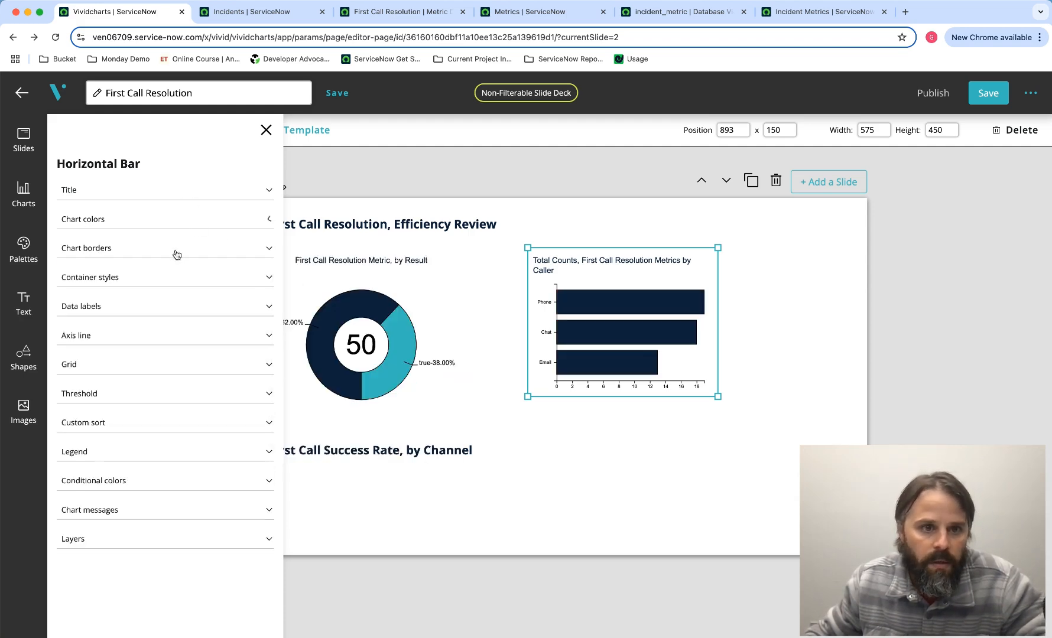
- Turn on data values for the bar chart's labels and set the label font size to 20px
{"action": "left_click", "coordinate": [119, 309]}
{"action": "left_click", "coordinate": [80, 392]}
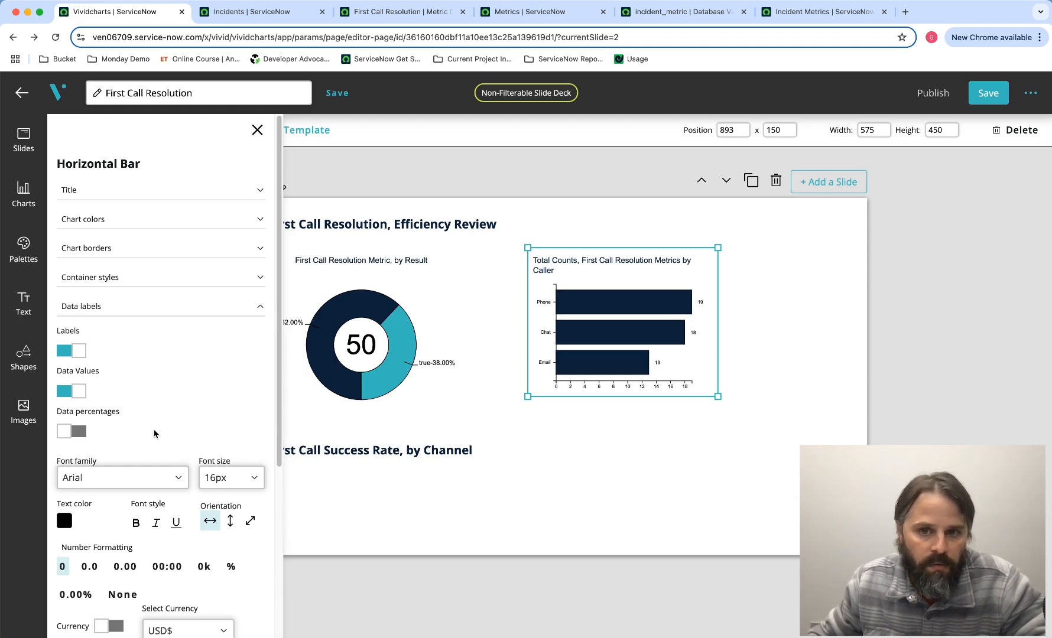
{"action": "left_click", "coordinate": [243, 477]}
{"action": "scroll", "coordinate": [234, 572], "scroll_direction": "down", "scroll_amount": 5}
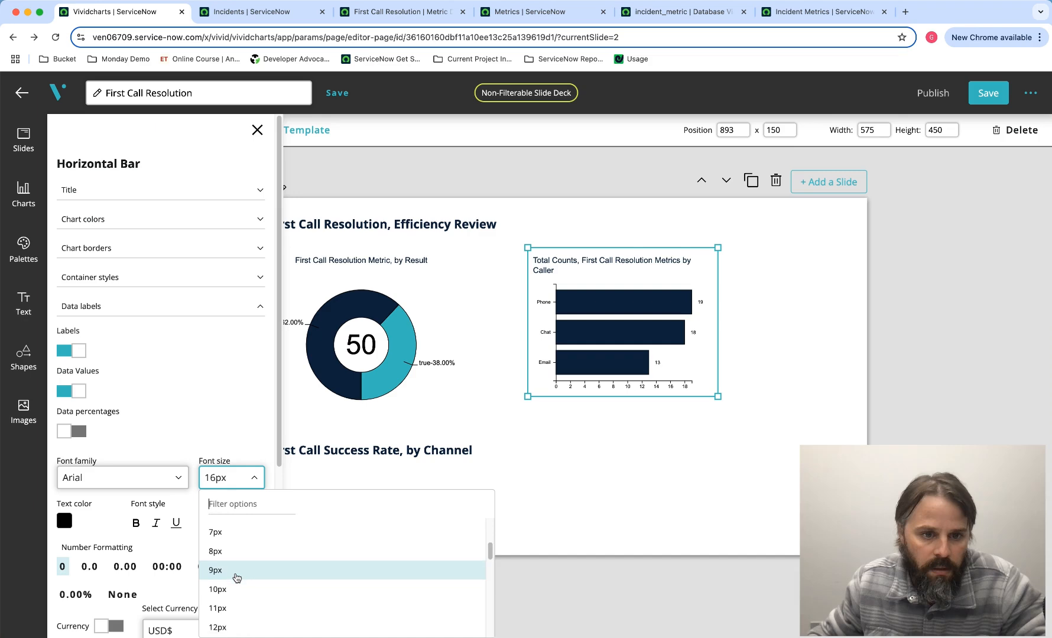
{"action": "scroll", "coordinate": [236, 576], "scroll_direction": "down", "scroll_amount": 1}
{"action": "left_click", "coordinate": [234, 570]}
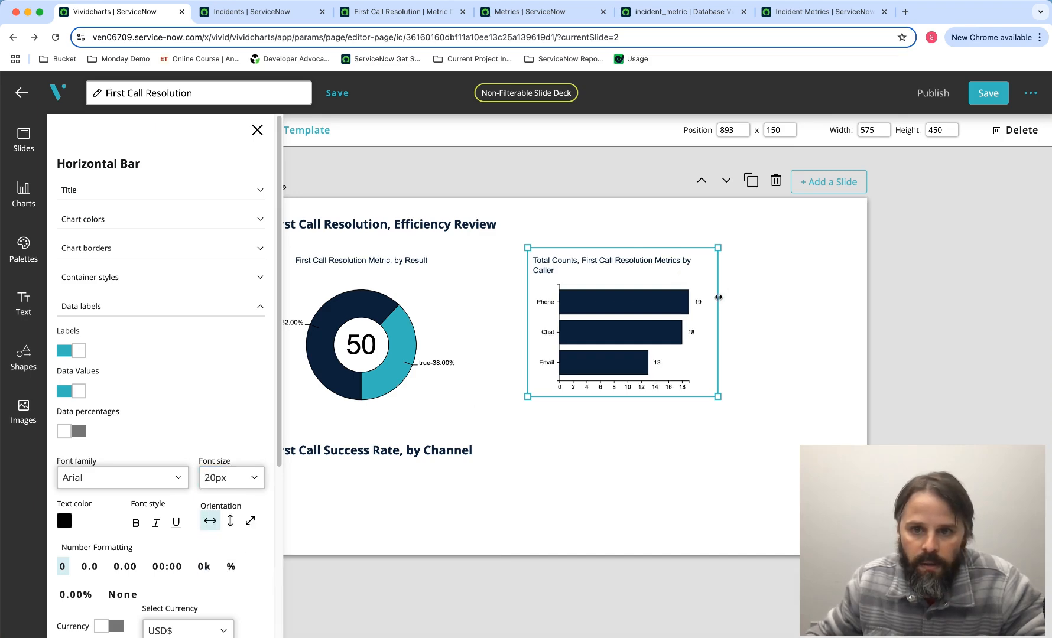
- Widen the horizontal bar chart to 925 and shift it slightly on the slide
{"action": "left_click_drag", "start_coordinate": [718, 297], "coordinate": [832, 303]}
{"action": "left_click", "coordinate": [685, 449]}
{"action": "left_click", "coordinate": [654, 340]}
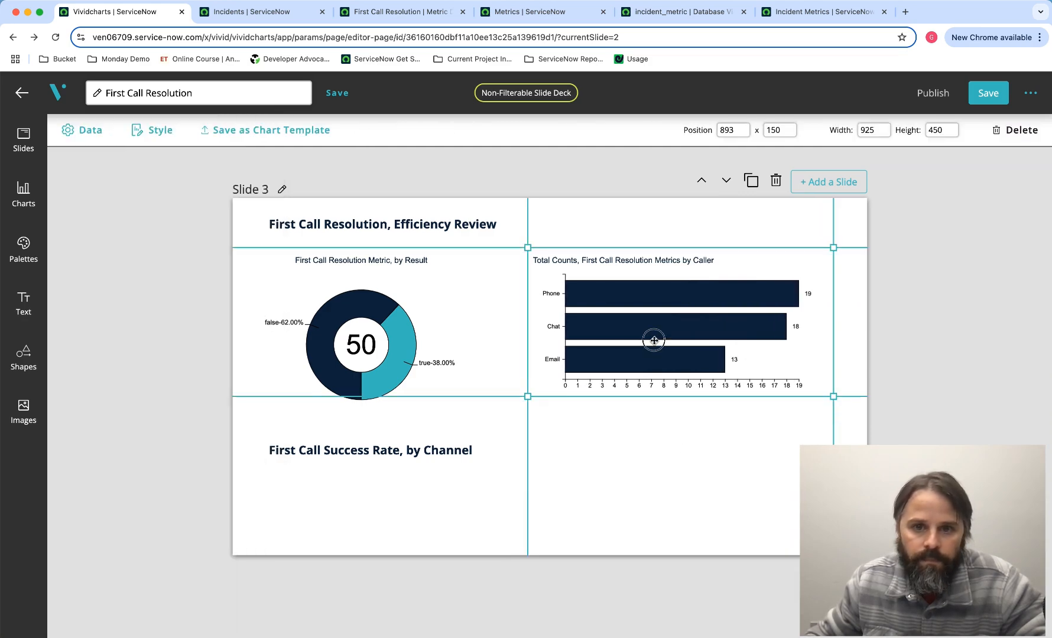
{"action": "left_click_drag", "start_coordinate": [654, 341], "coordinate": [635, 322]}
{"action": "left_click", "coordinate": [664, 481]}
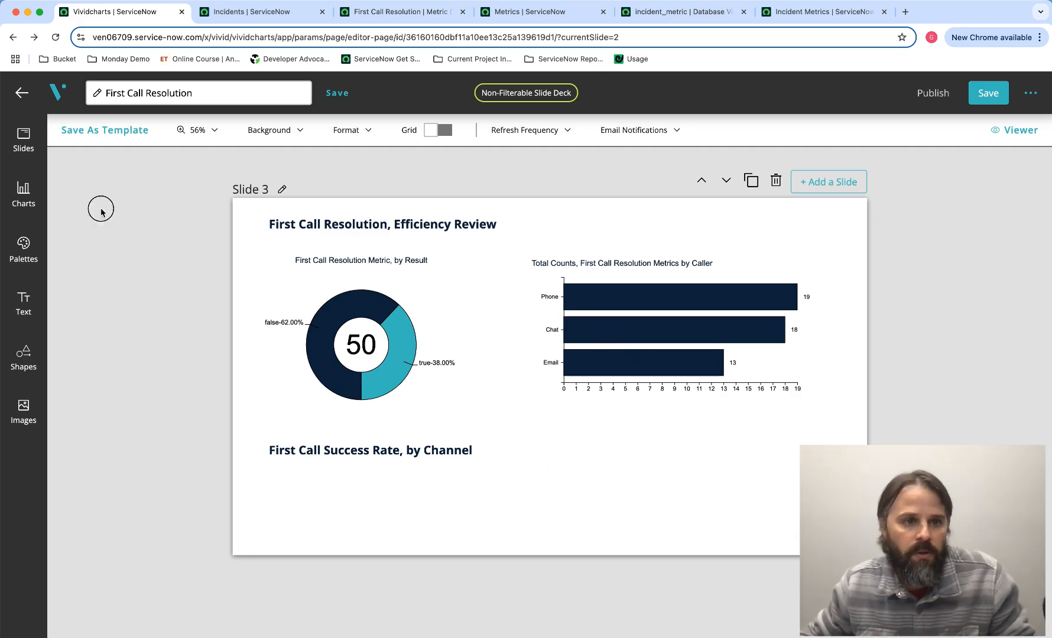
- Add a Percentage Score chart to the slide
{"action": "left_click", "coordinate": [31, 203]}
{"action": "left_click", "coordinate": [117, 269]}
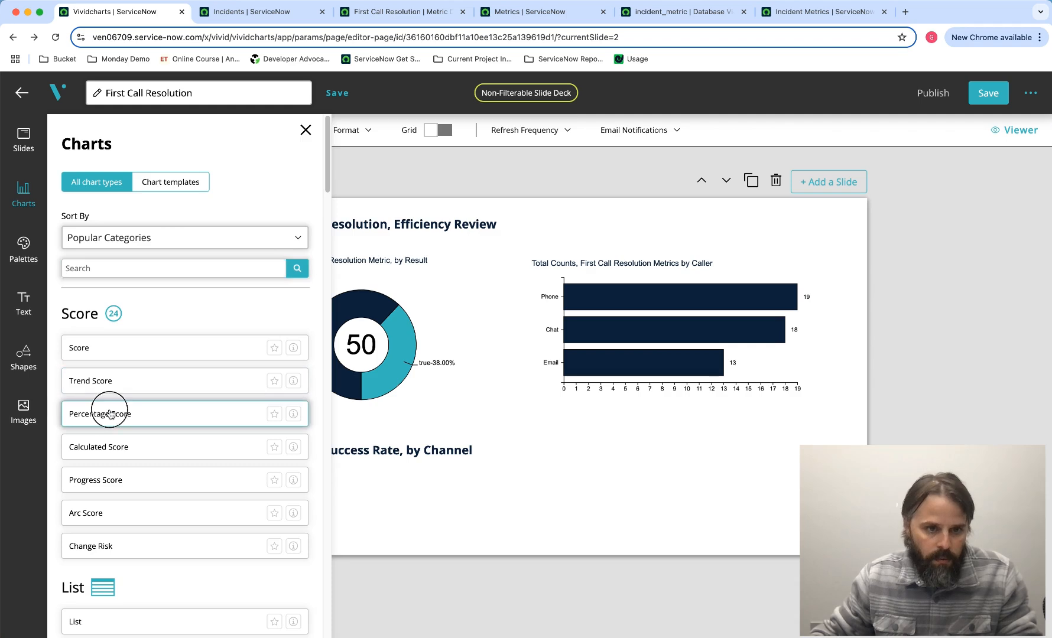
{"action": "left_click", "coordinate": [134, 412]}
- Set the percentage score's data source to the DB View "Incident Metric - incident_metric" and save it
{"action": "left_click", "coordinate": [138, 206]}
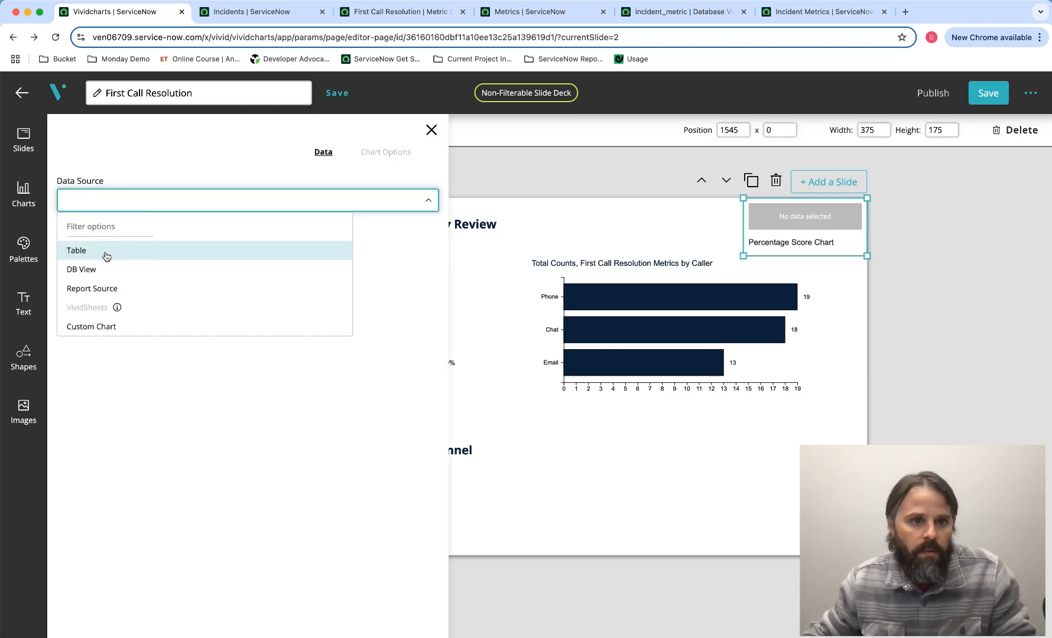
{"action": "left_click", "coordinate": [107, 251]}
{"action": "left_click", "coordinate": [124, 253]}
{"action": "left_click", "coordinate": [118, 204]}
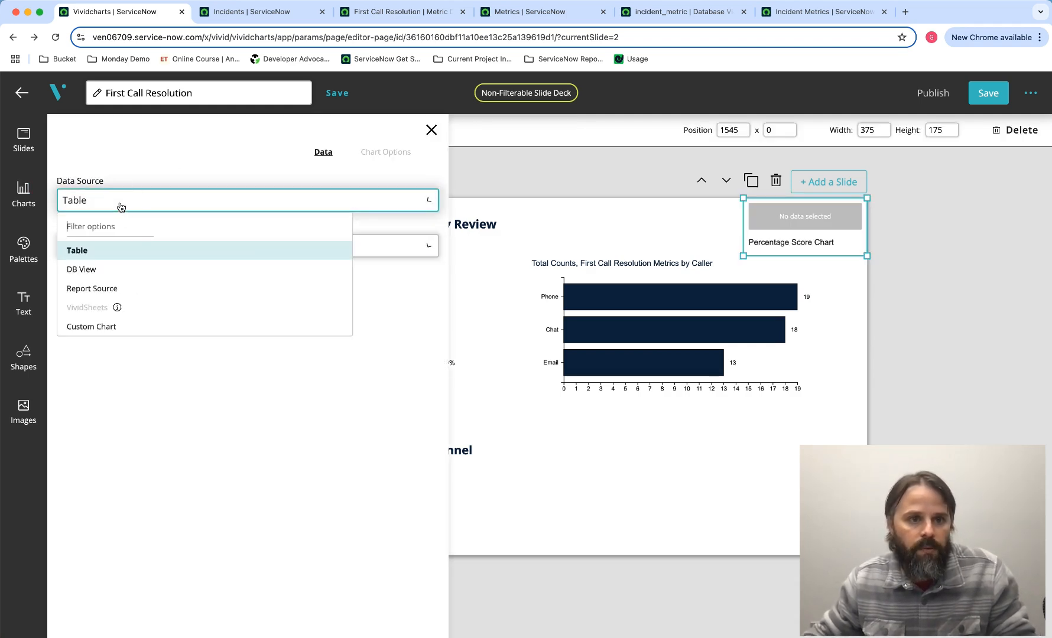
{"action": "left_click", "coordinate": [104, 267]}
{"action": "left_click", "coordinate": [126, 247]}
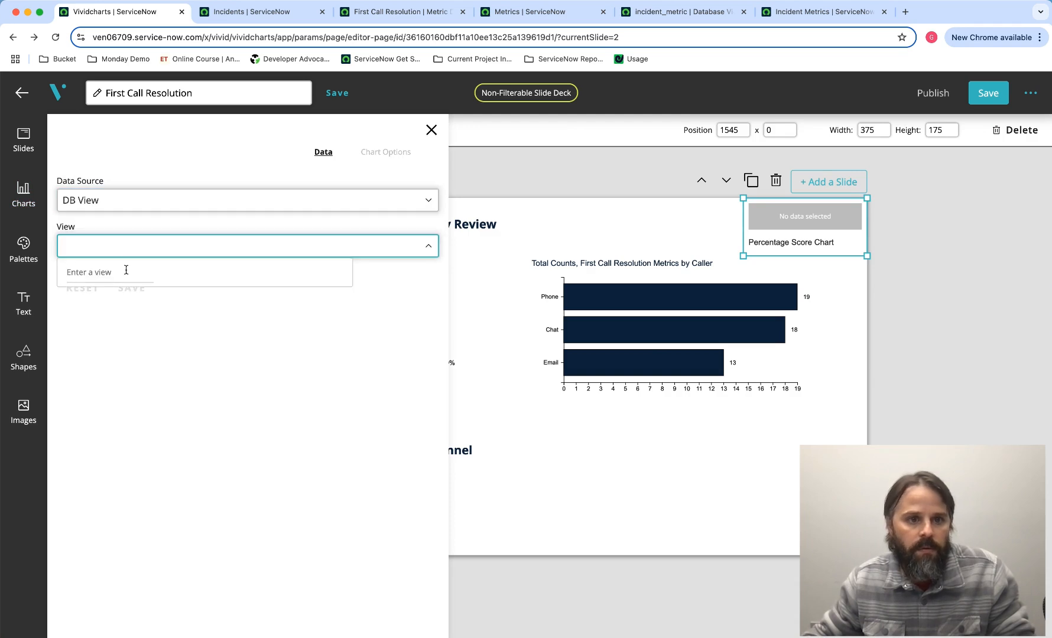
{"action": "type", "text": "inc"}
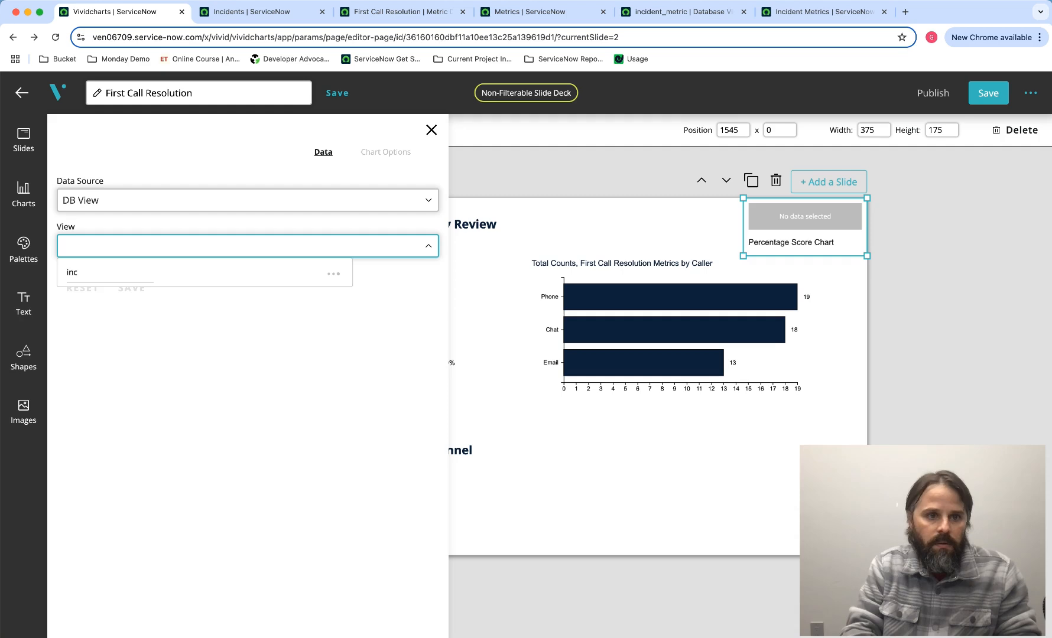
{"action": "left_click", "coordinate": [123, 295]}
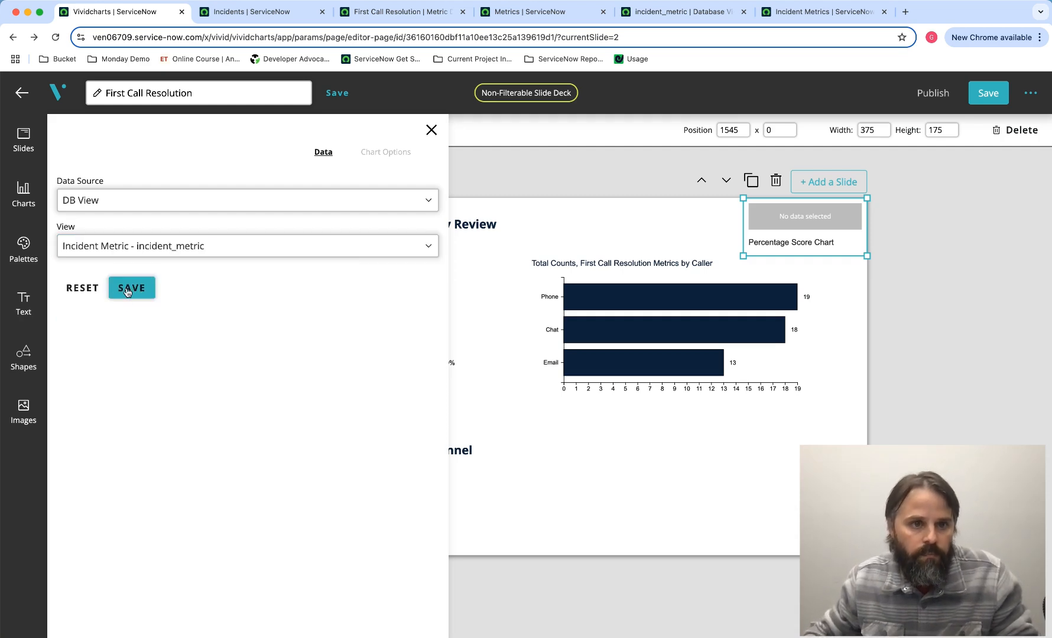
{"action": "left_click", "coordinate": [149, 299]}
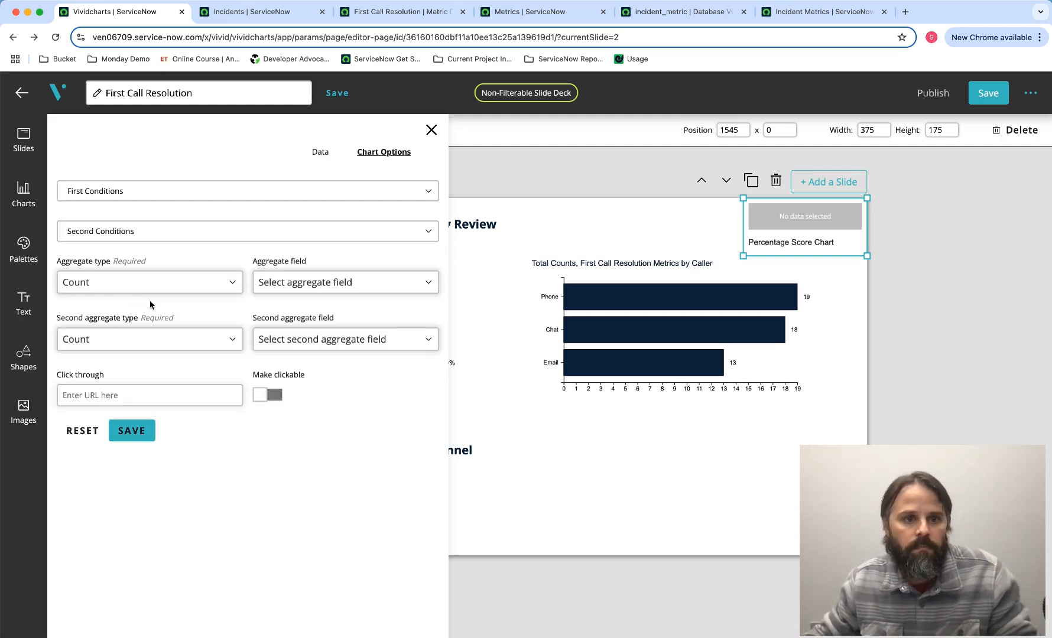
- Add a first condition to the percentage score requiring Definition - mi_definition to be First Call Resolution
{"action": "left_click", "coordinate": [159, 200]}
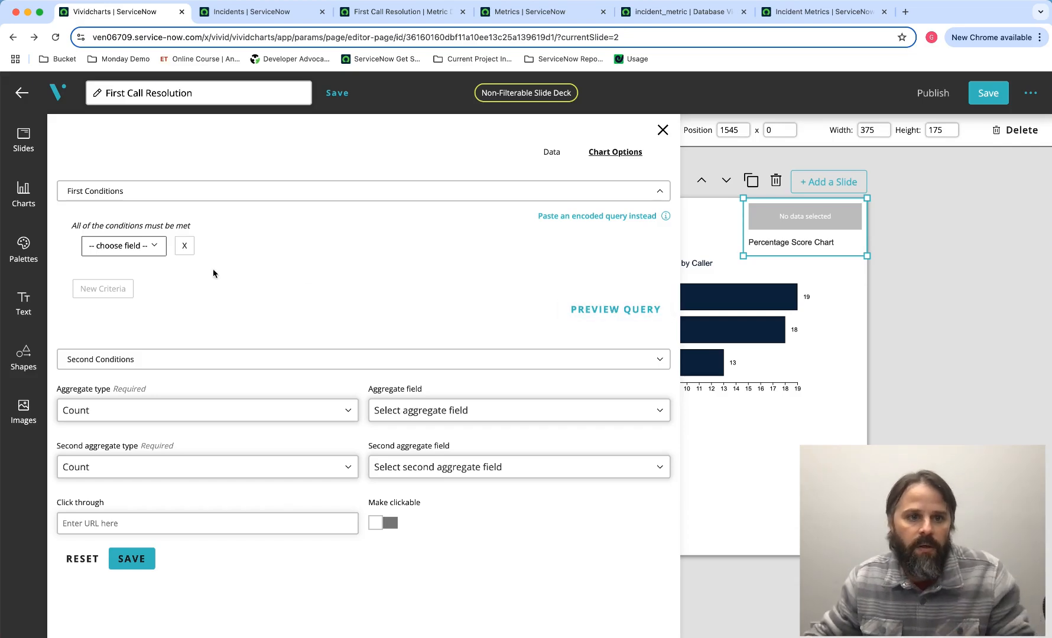
{"action": "left_click", "coordinate": [141, 247]}
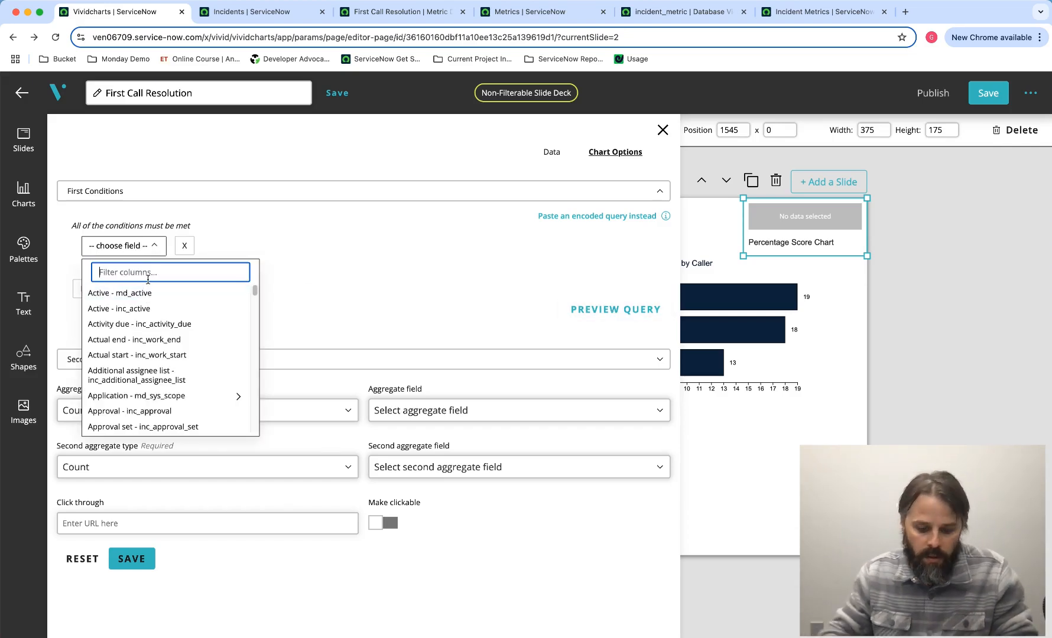
{"action": "type", "text": "def"}
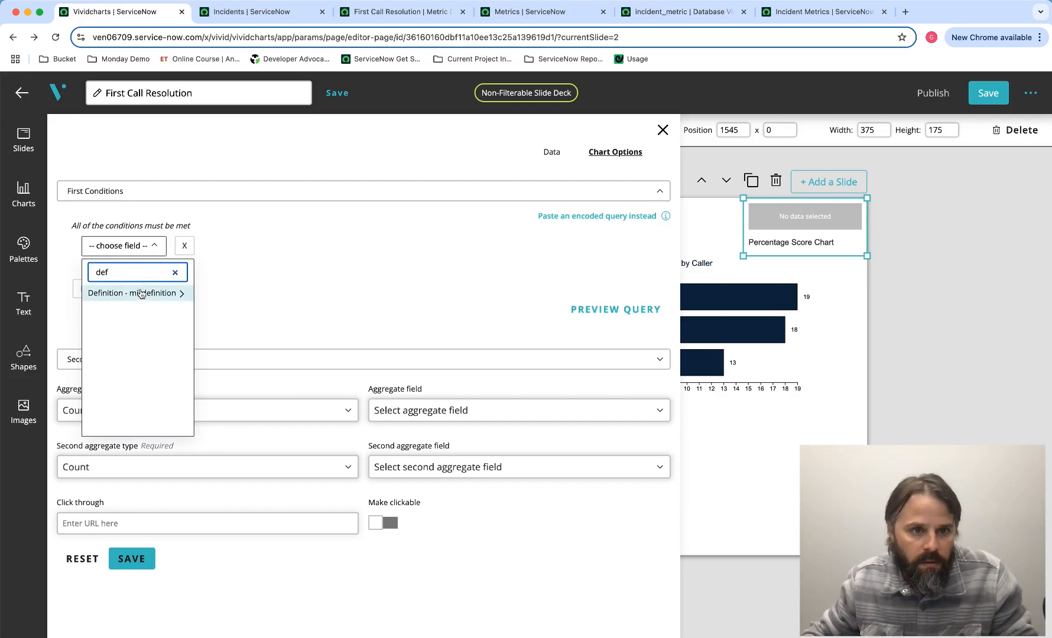
{"action": "left_click", "coordinate": [142, 293]}
{"action": "left_click", "coordinate": [348, 254]}
{"action": "left_click", "coordinate": [331, 270]}
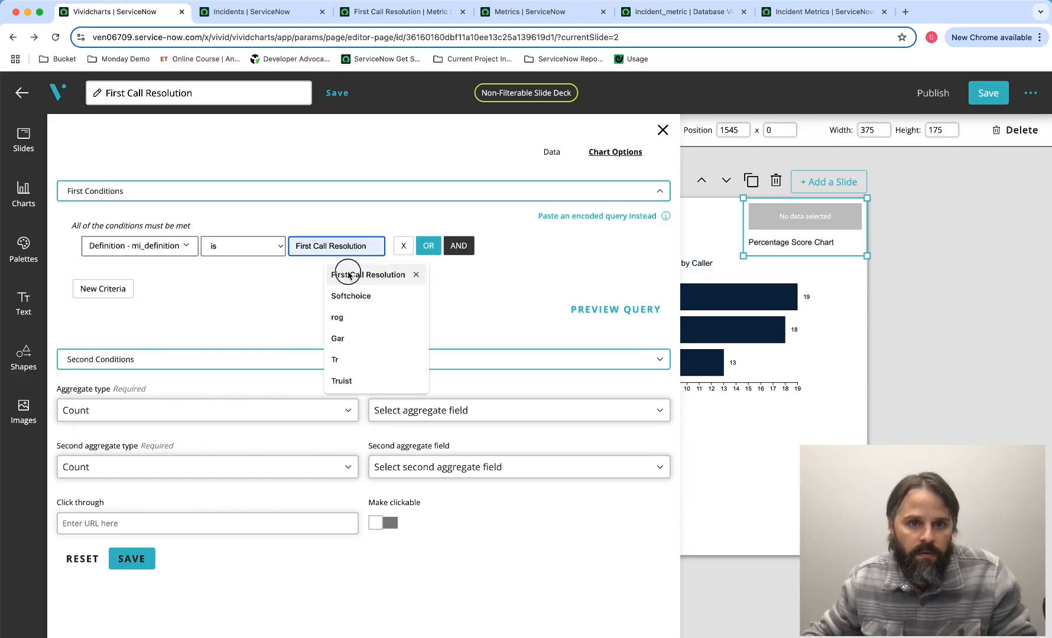
- Add an AND criterion to the first conditions requiring Channel - inc_contact_type to be Phone
{"action": "left_click", "coordinate": [458, 246]}
{"action": "left_click", "coordinate": [140, 275]}
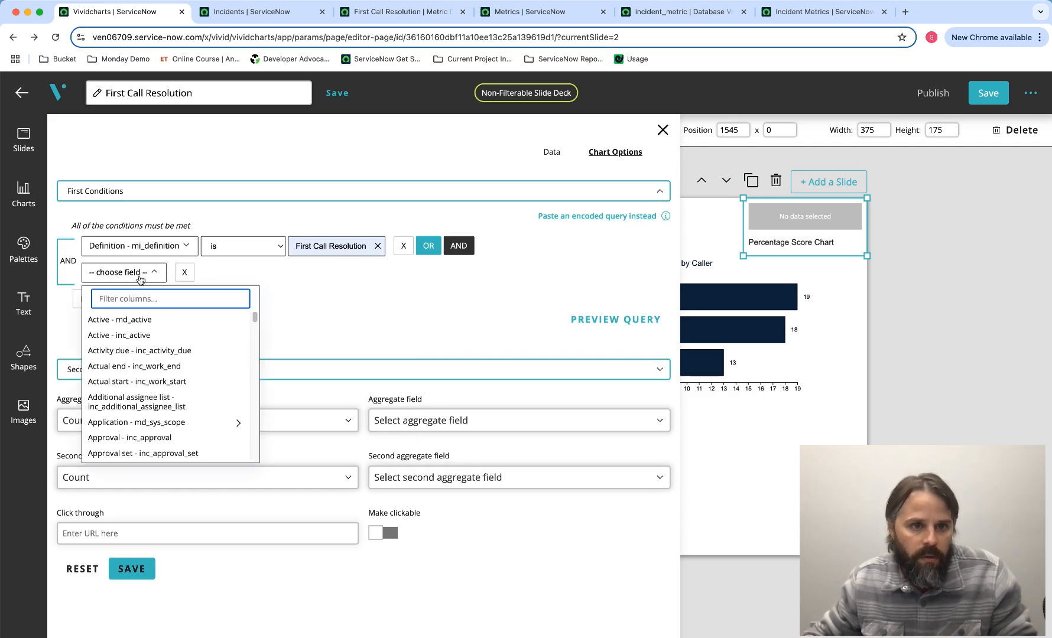
{"action": "type", "text": "chan"}
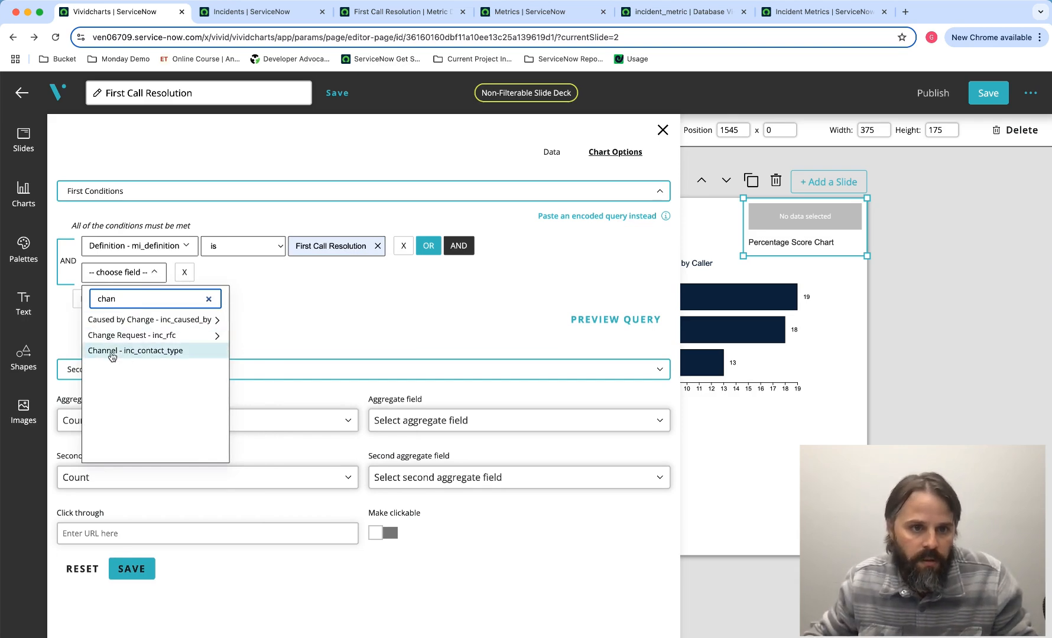
{"action": "left_click", "coordinate": [115, 352]}
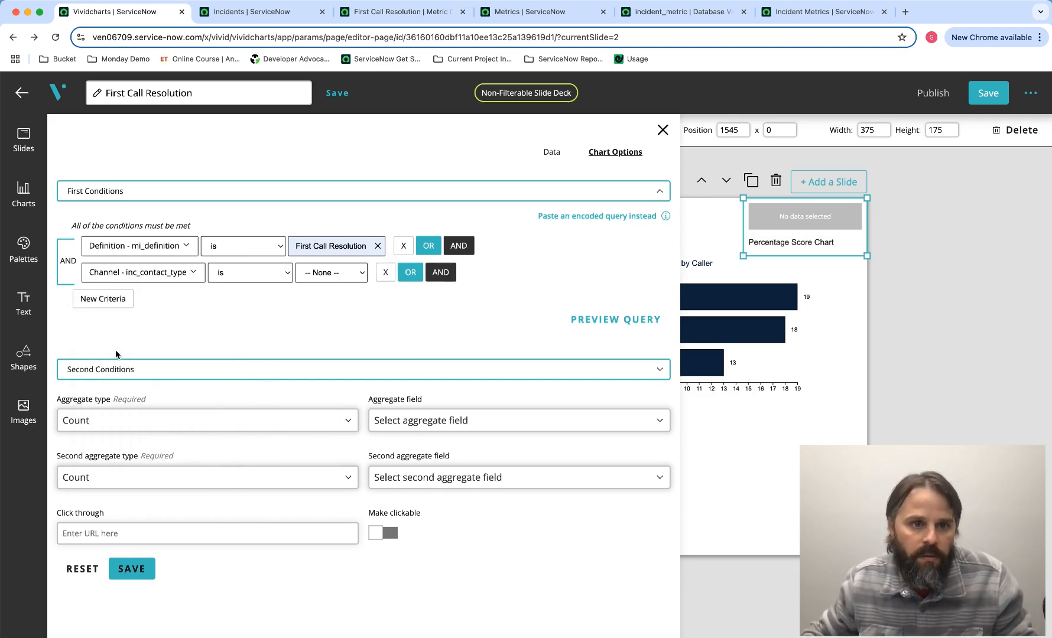
{"action": "left_click", "coordinate": [317, 279]}
{"action": "left_click", "coordinate": [319, 311]}
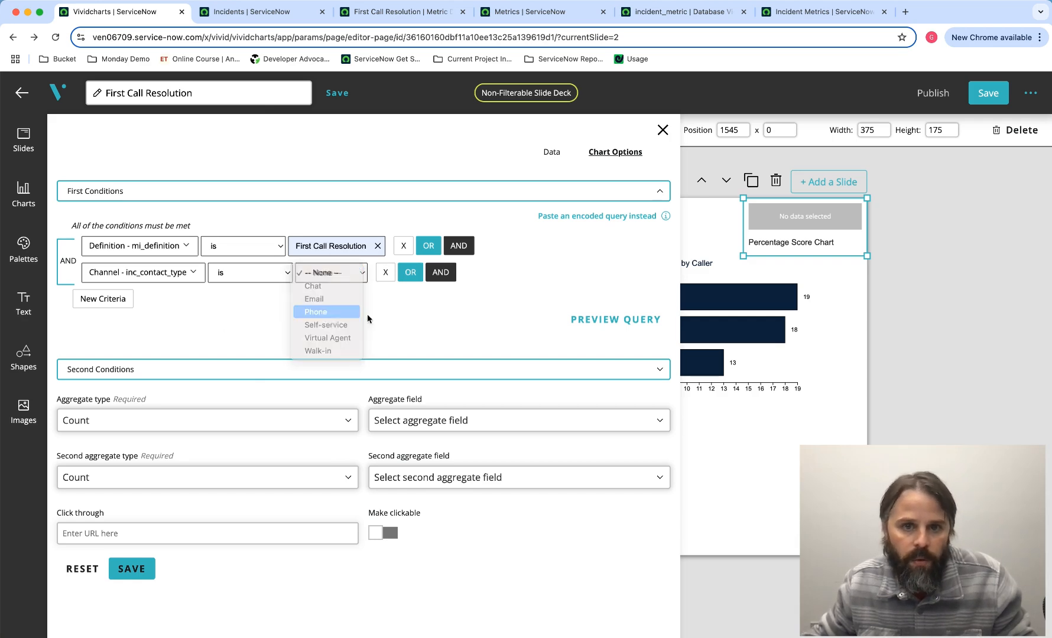
- Add another AND criterion to the first conditions requiring Value - mi_value to be true
{"action": "left_click", "coordinate": [439, 277]}
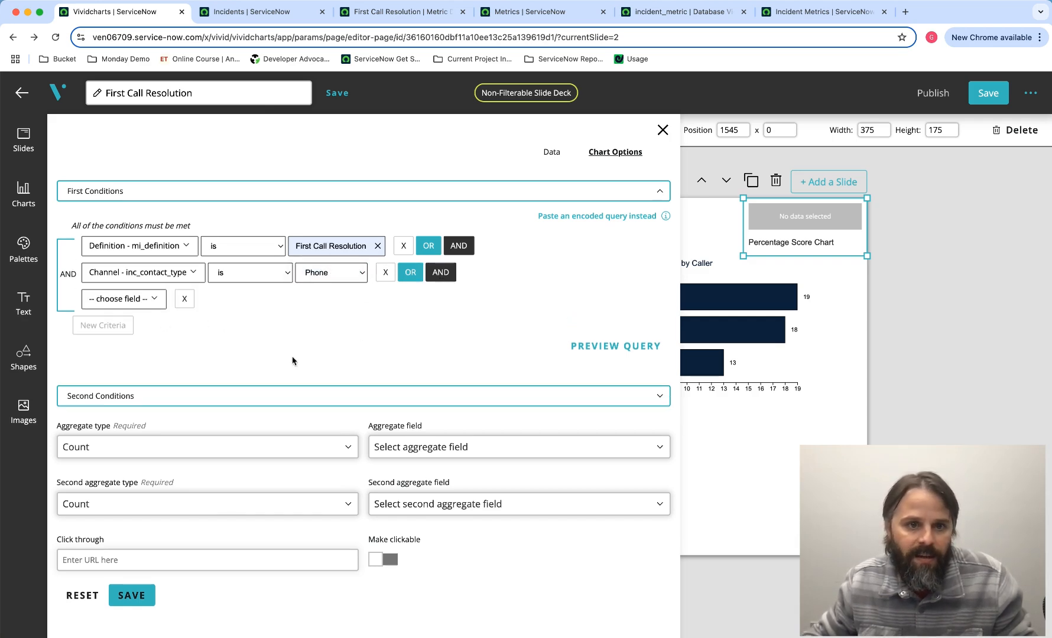
{"action": "left_click", "coordinate": [130, 302]}
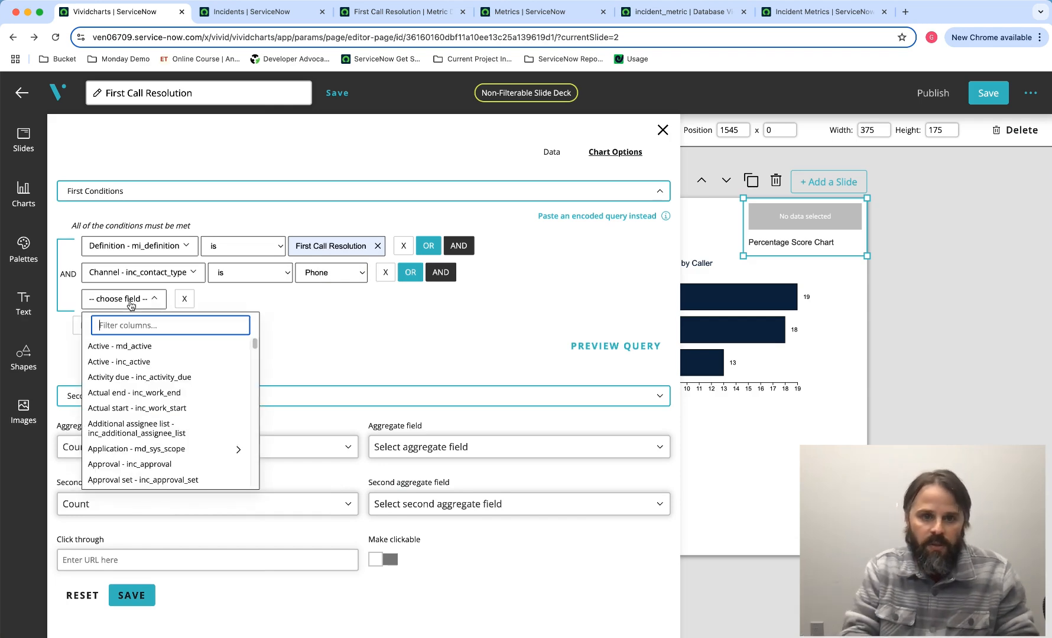
{"action": "type", "text": "va"}
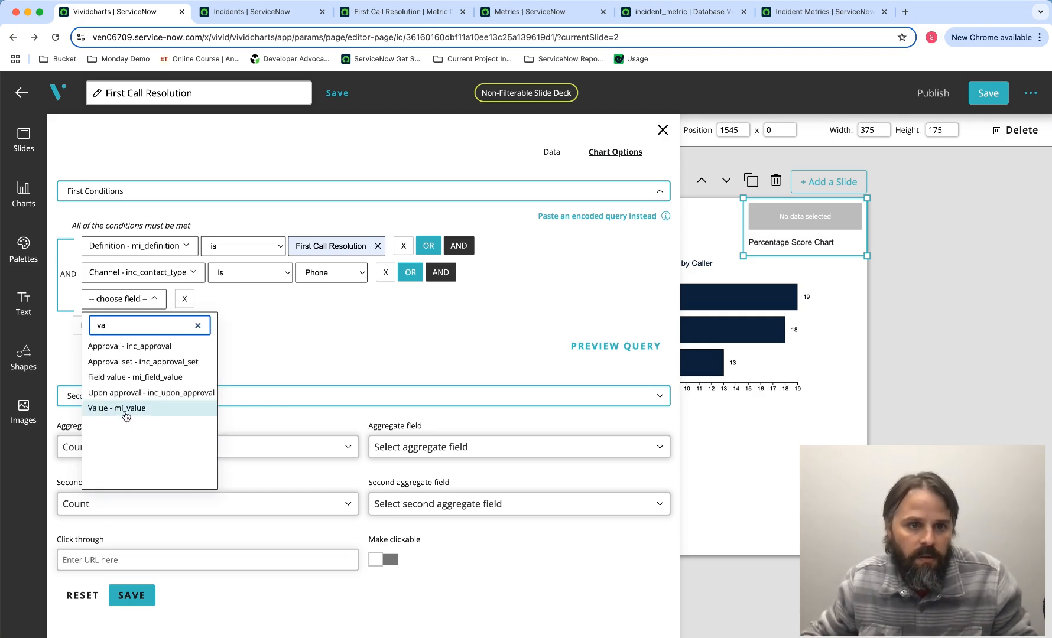
{"action": "left_click", "coordinate": [124, 410]}
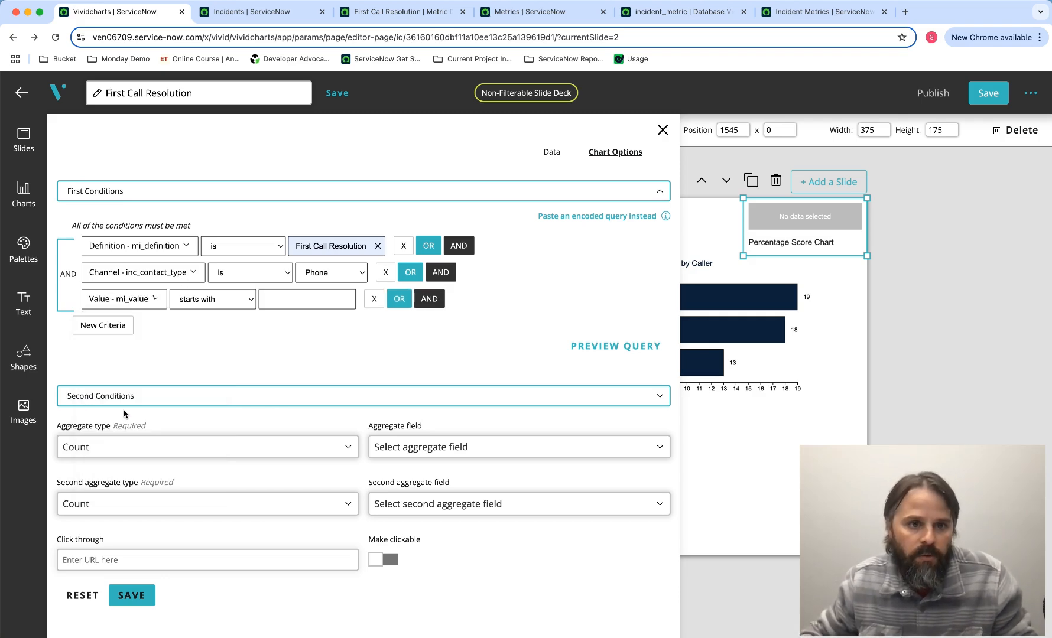
{"action": "left_click", "coordinate": [211, 298]}
{"action": "left_click", "coordinate": [198, 352]}
{"action": "left_click", "coordinate": [294, 298]}
{"action": "type", "text": "1"}
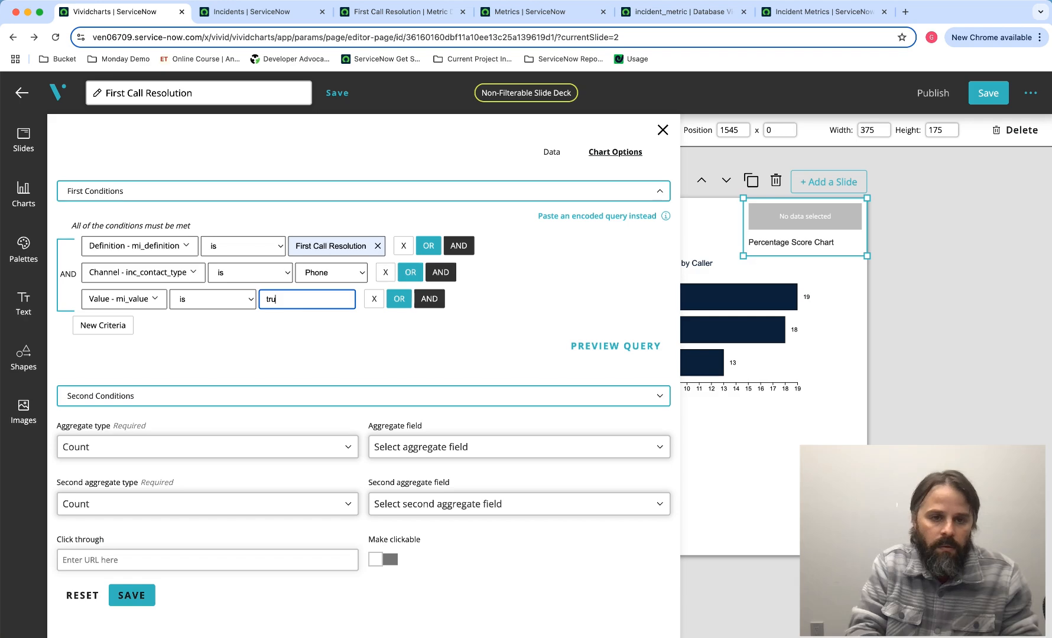
{"action": "left_click", "coordinate": [306, 320]}
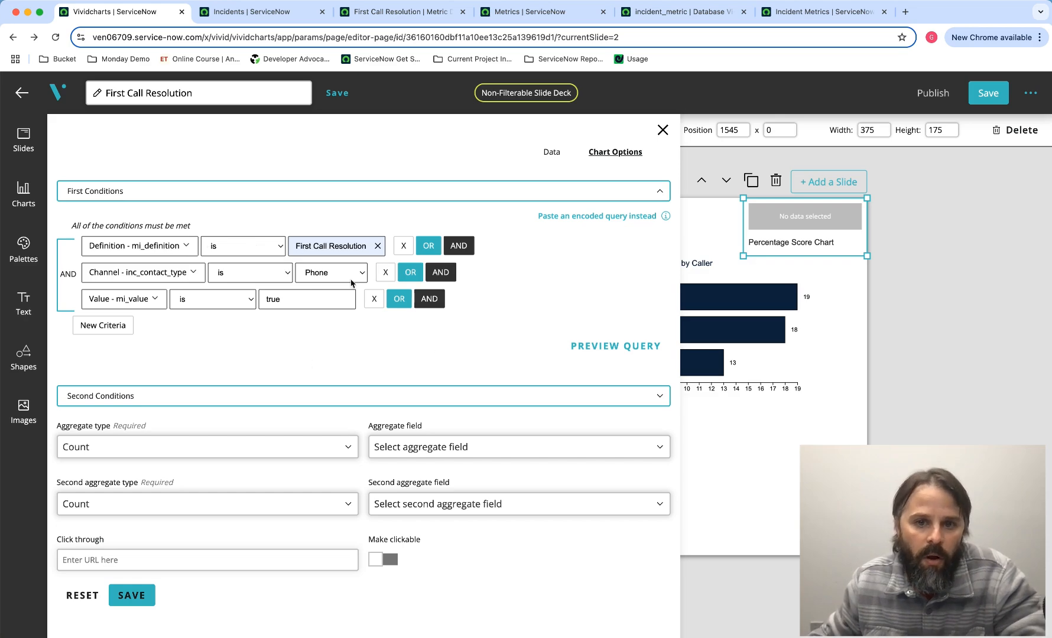
- Copy the encoded query generated from the first conditions
{"action": "left_click", "coordinate": [594, 348]}
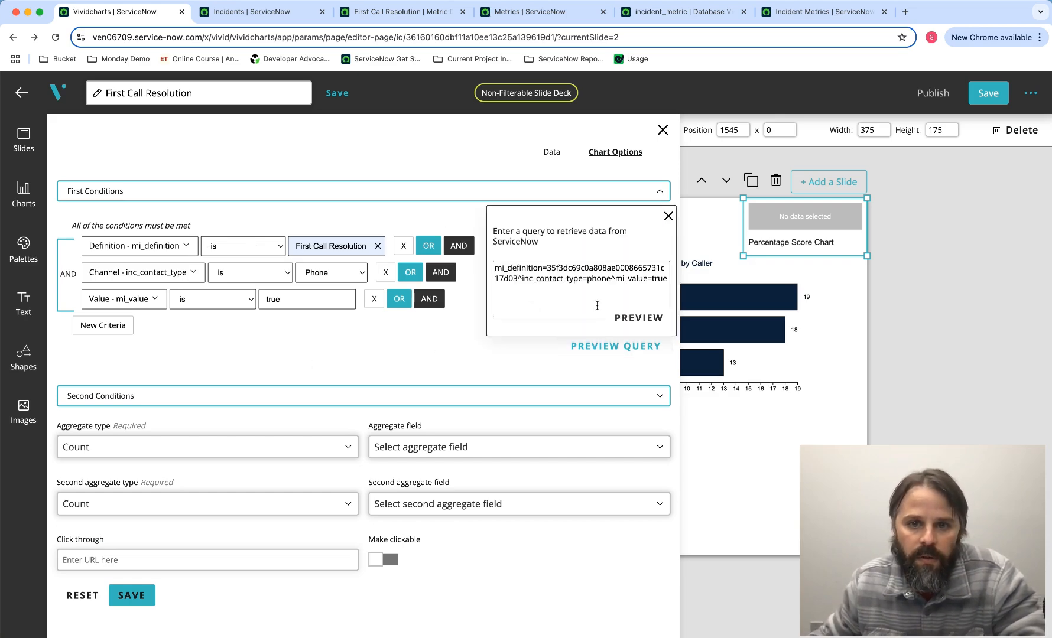
{"action": "left_click_drag", "start_coordinate": [597, 305], "coordinate": [503, 263]}
{"action": "key", "text": "super+c"}
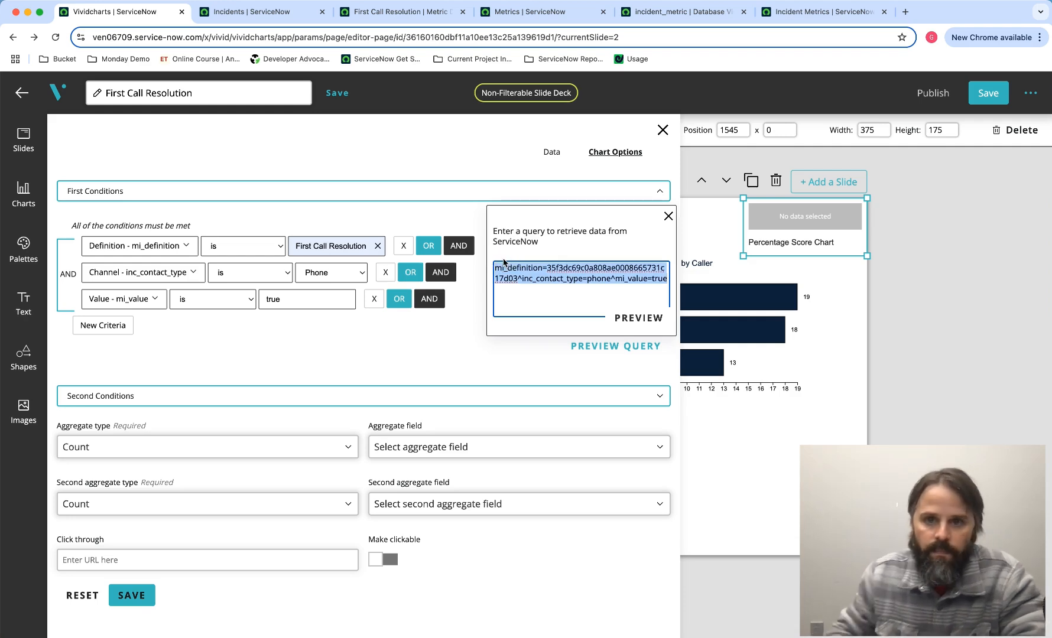
{"action": "left_click", "coordinate": [668, 216]}
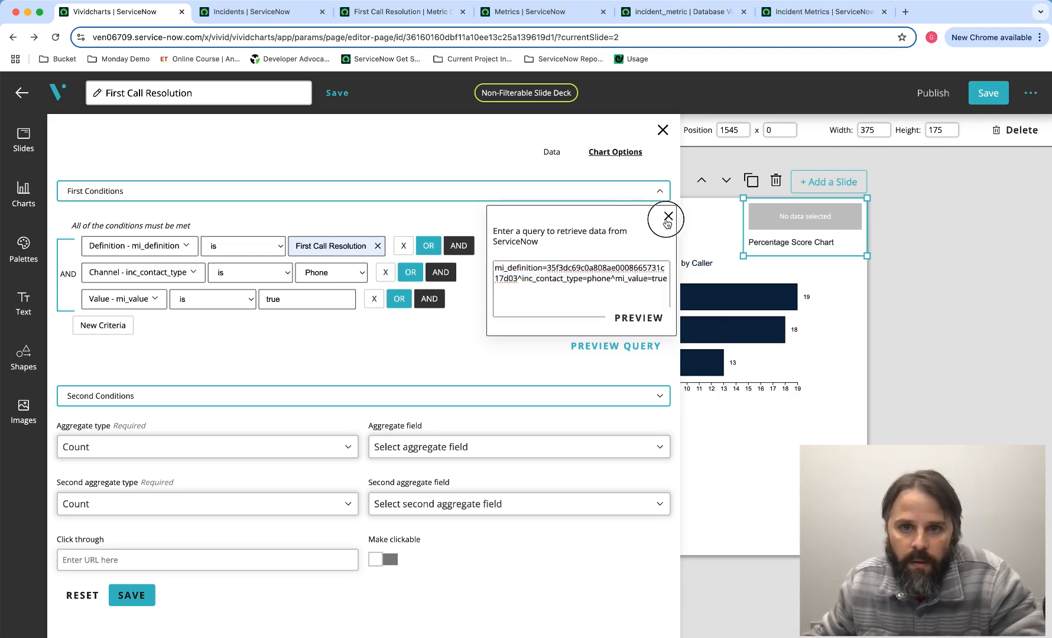
- Paste the copied encoded query into the percentage score's second conditions
{"action": "left_click", "coordinate": [598, 195]}
{"action": "left_click", "coordinate": [236, 236]}
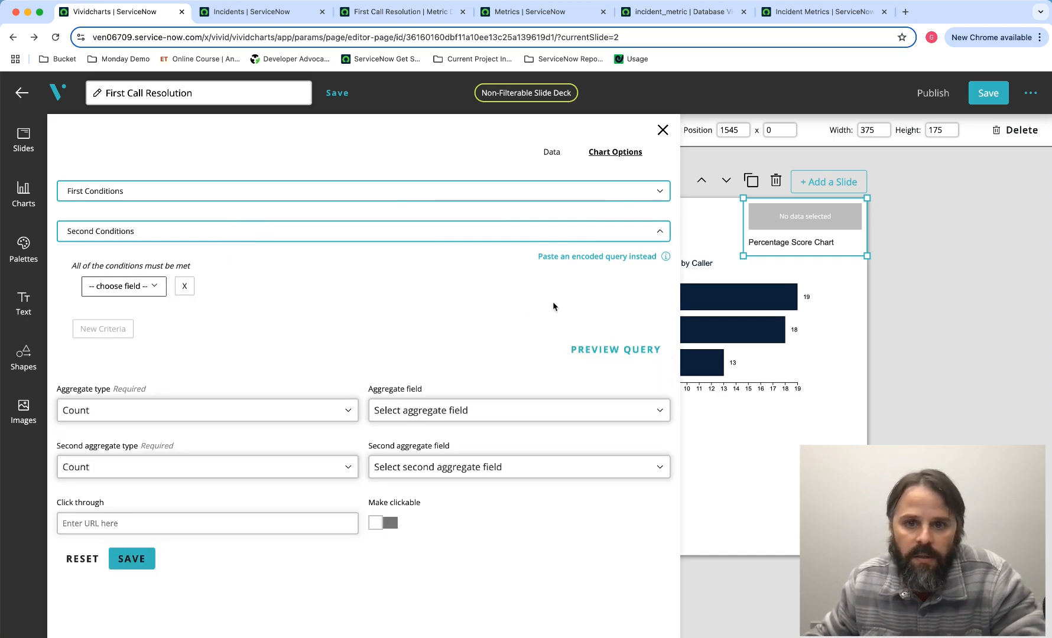
{"action": "left_click", "coordinate": [599, 355]}
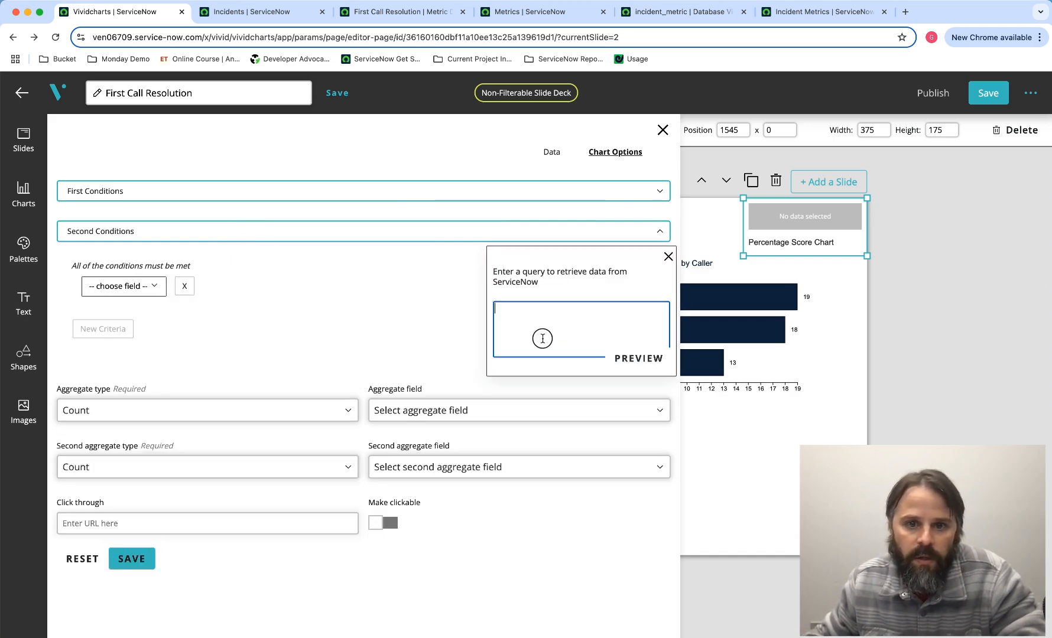
{"action": "key", "text": "super+v"}
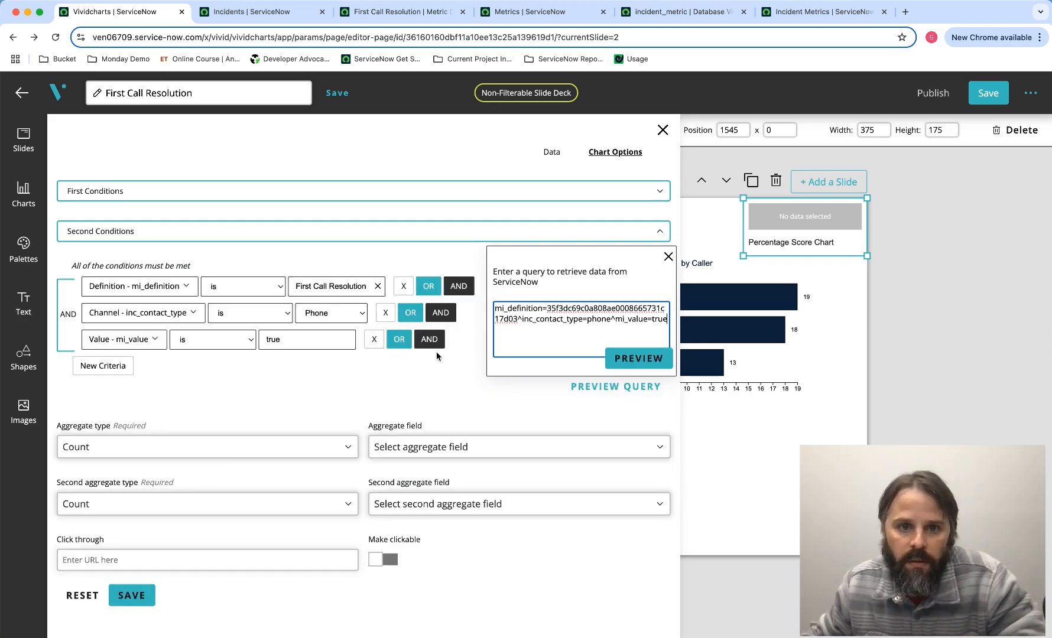
{"action": "left_click", "coordinate": [668, 257]}
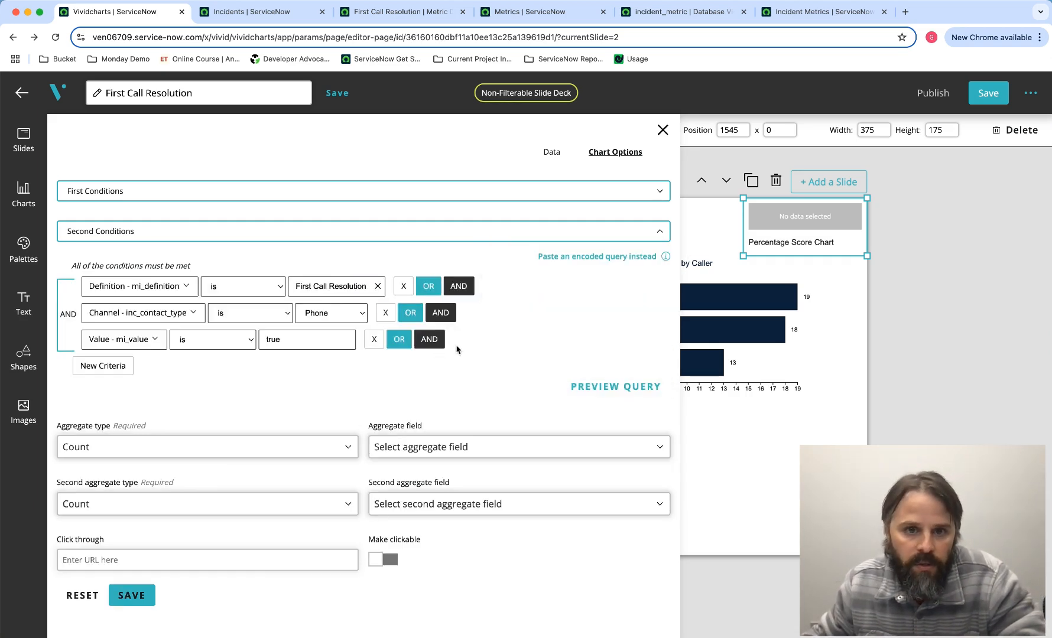
- Remove the Value criterion from the second conditions, make the chart clickable and save the chart options
{"action": "left_click", "coordinate": [373, 340]}
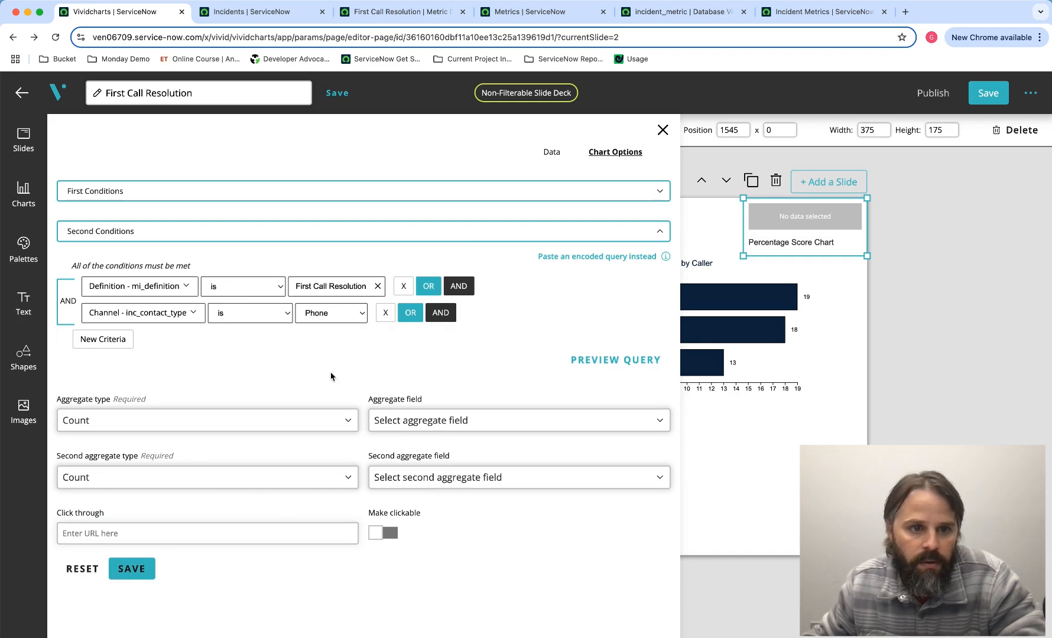
{"action": "left_click", "coordinate": [392, 533]}
{"action": "left_click", "coordinate": [133, 569]}
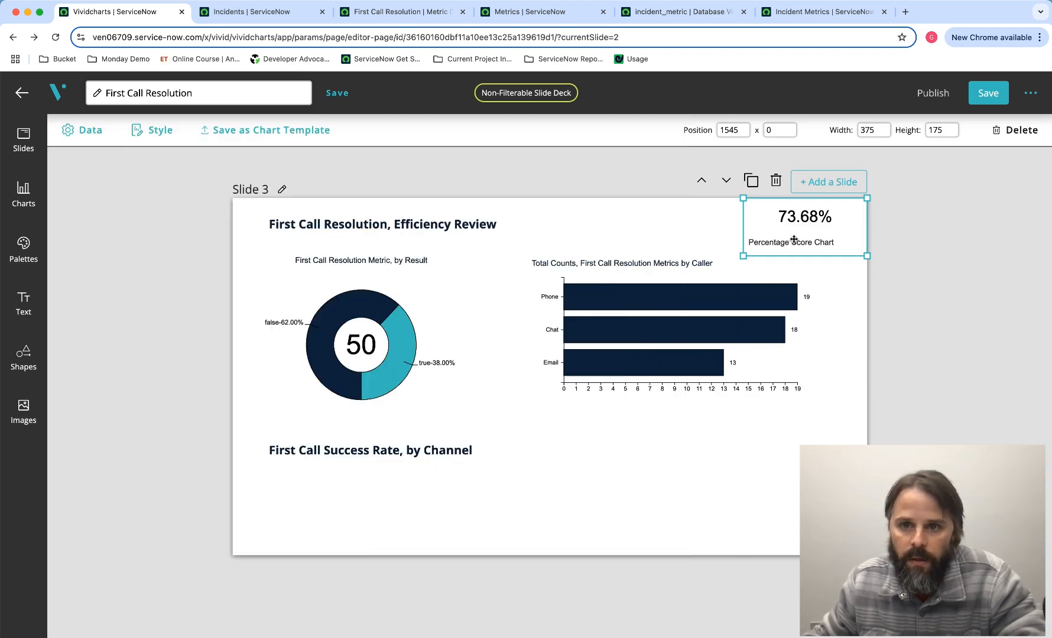
- Move the percentage score below the "First Call Success Rate, by Channel" heading and retitle it "Phone"
{"action": "left_click_drag", "start_coordinate": [793, 238], "coordinate": [317, 518]}
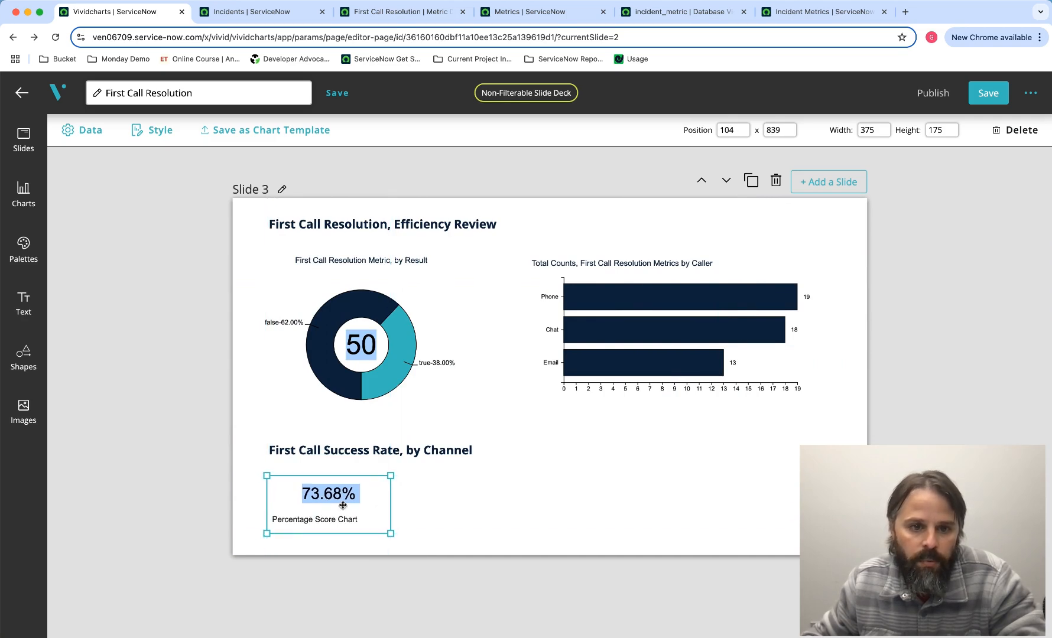
{"action": "left_click", "coordinate": [154, 131]}
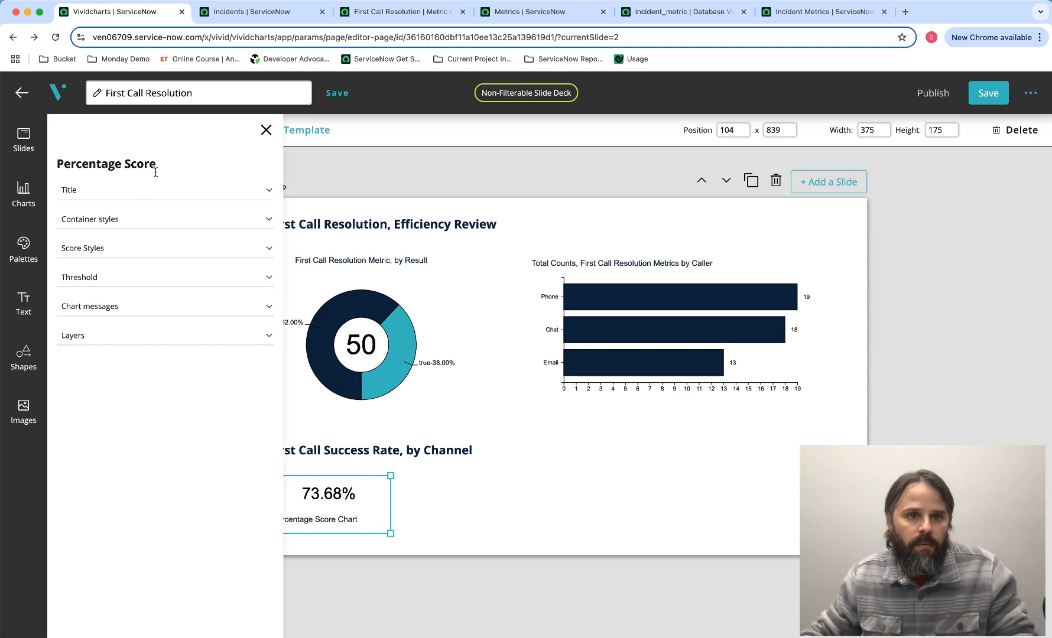
{"action": "left_click", "coordinate": [126, 190]}
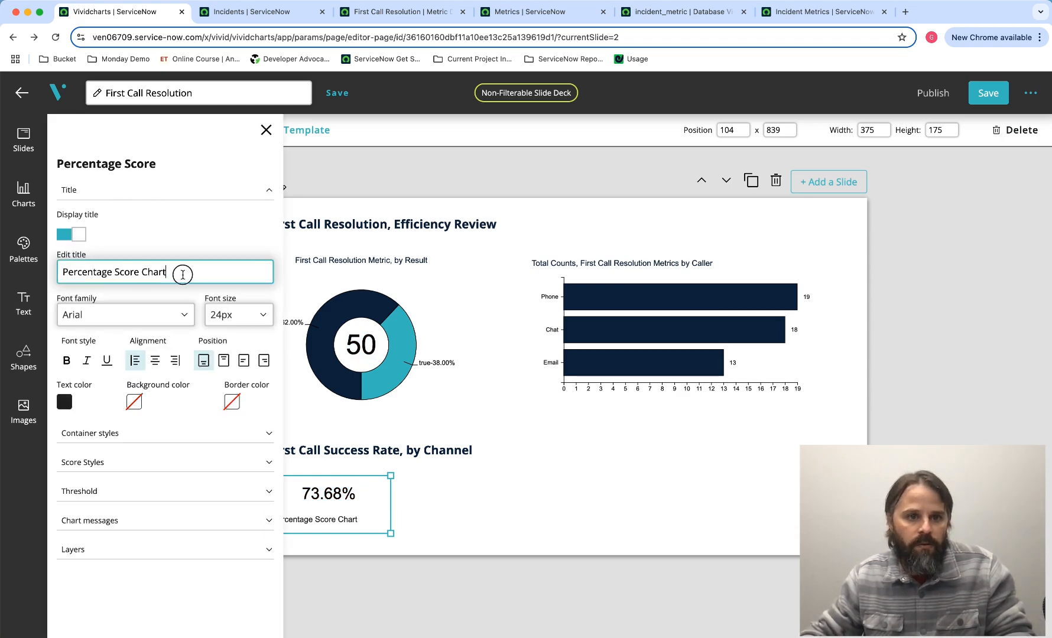
{"action": "left_click_drag", "start_coordinate": [184, 275], "coordinate": [59, 274]}
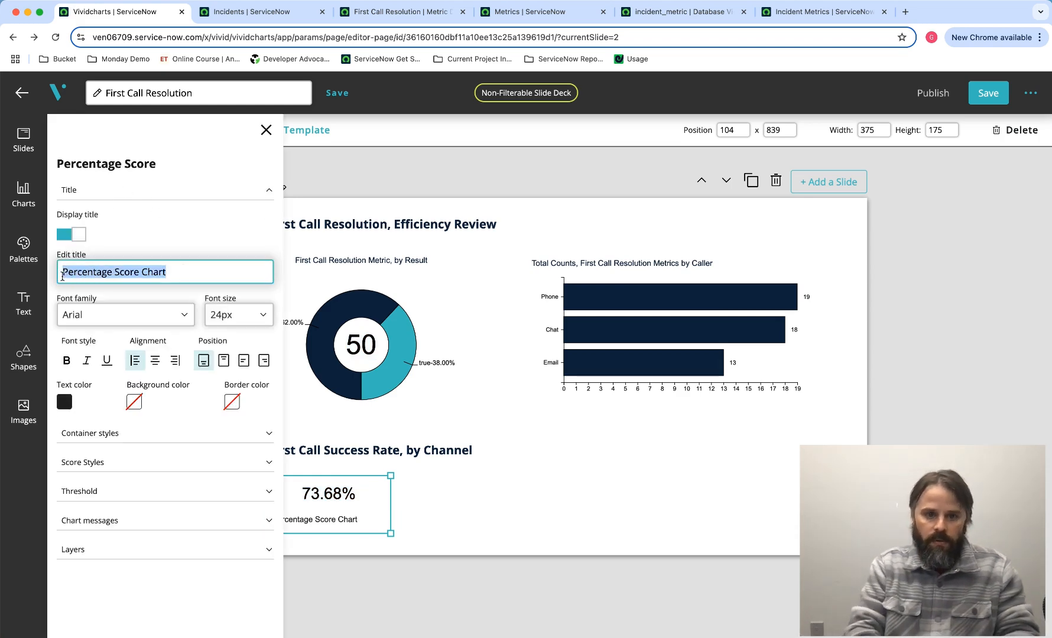
{"action": "type", "text": "Phone"}
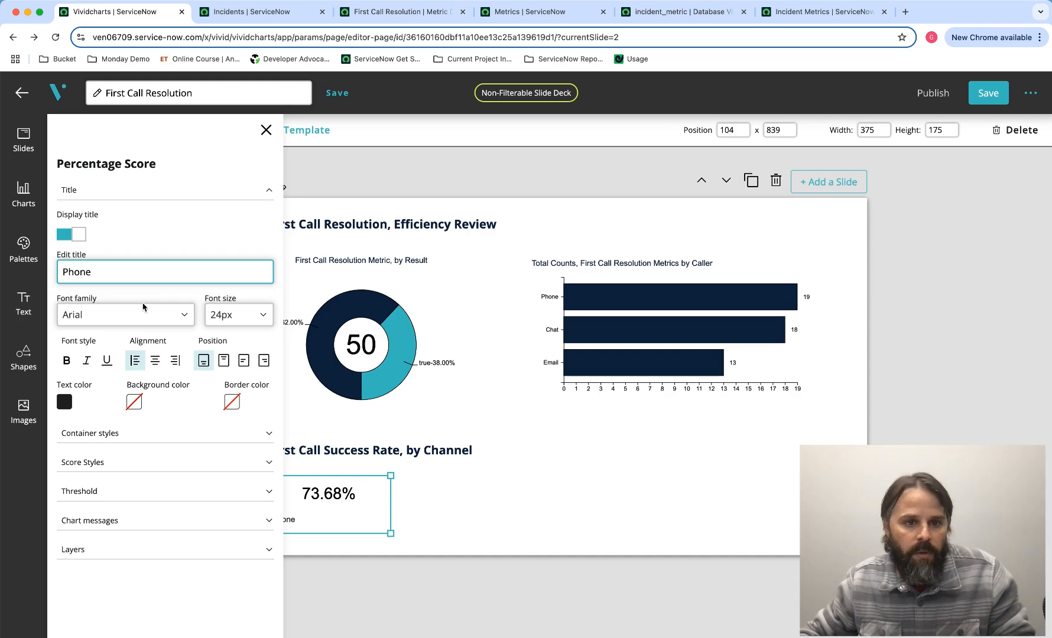
- Centre the Phone score's title above the value, with Vivid Dark text at 24px
{"action": "left_click", "coordinate": [223, 360]}
{"action": "left_click", "coordinate": [155, 361]}
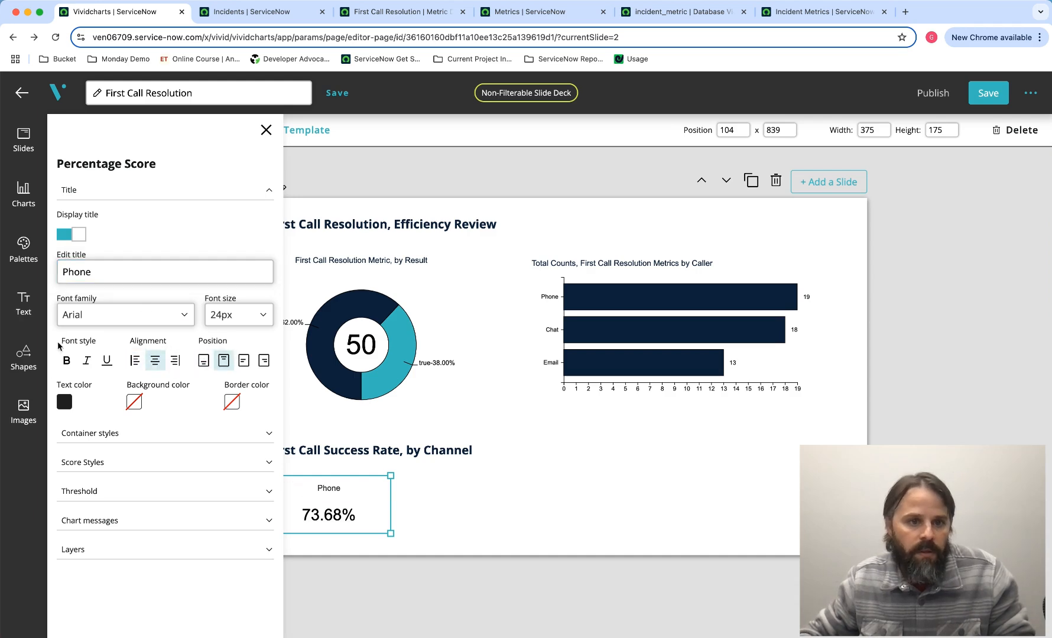
{"action": "left_click", "coordinate": [65, 406]}
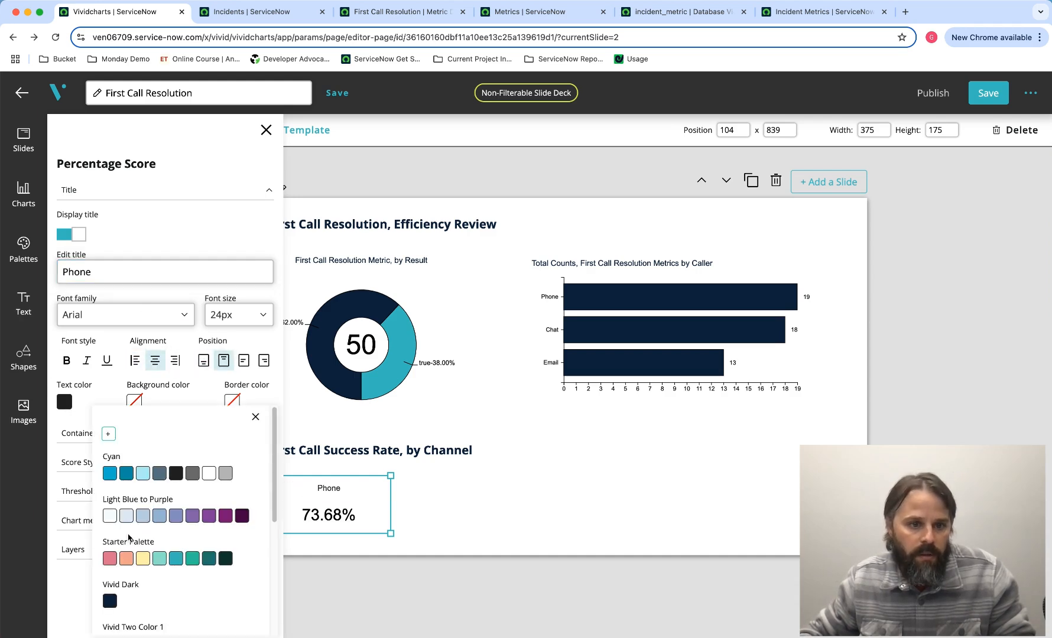
{"action": "left_click", "coordinate": [109, 601]}
{"action": "left_click", "coordinate": [255, 416]}
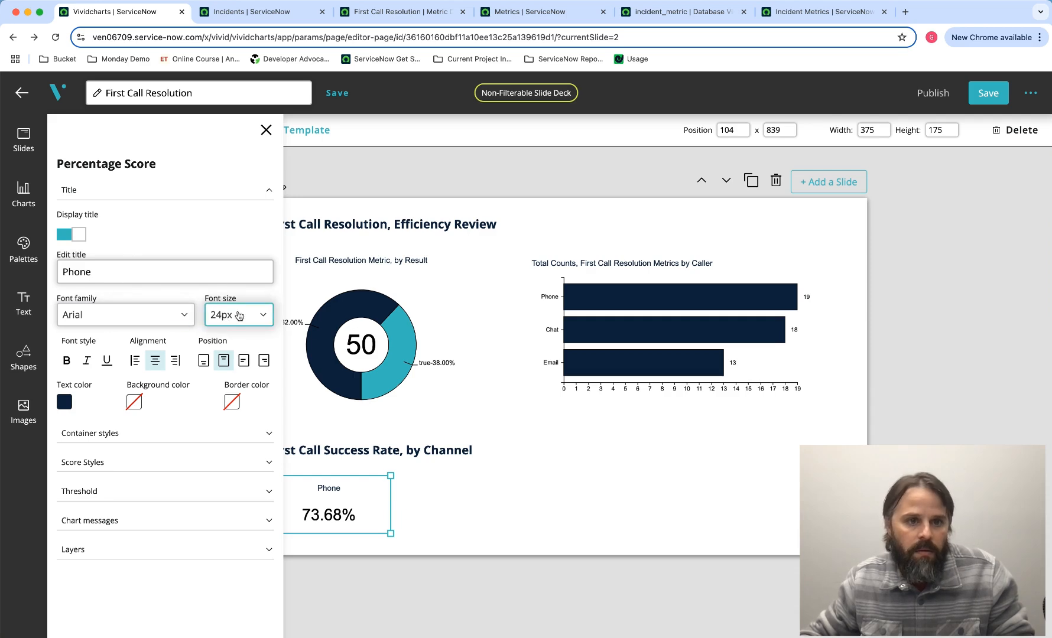
{"action": "left_click", "coordinate": [239, 316]}
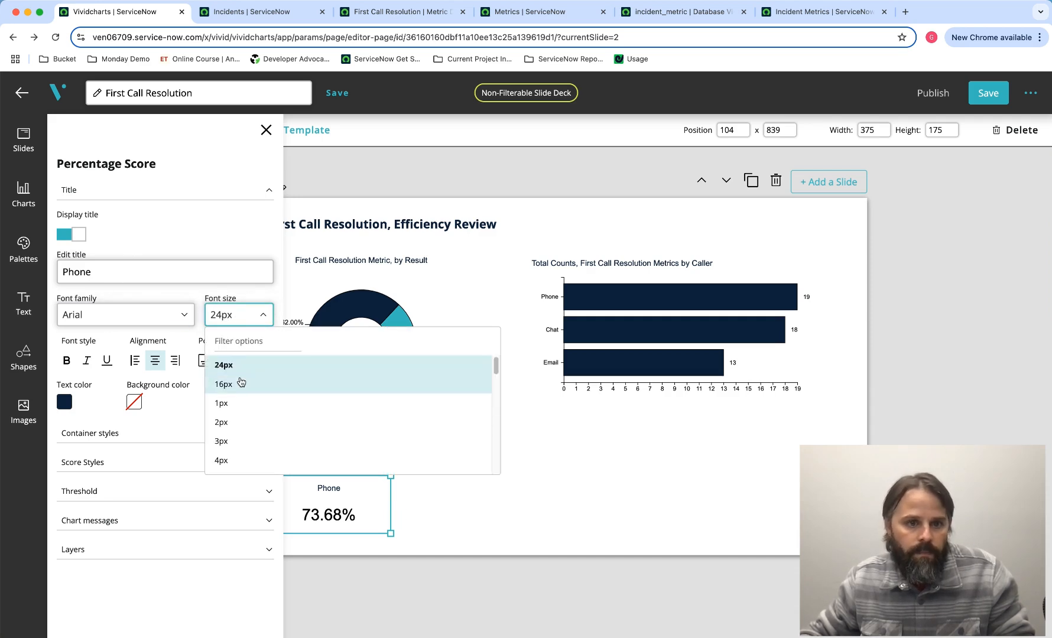
{"action": "left_click", "coordinate": [225, 364]}
{"action": "left_click", "coordinate": [192, 193]}
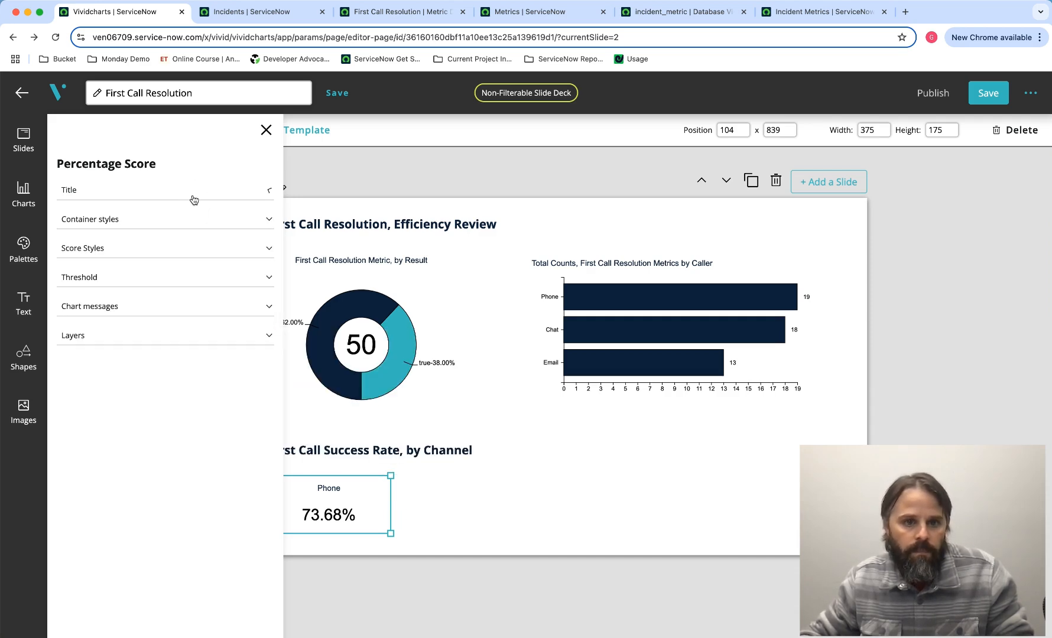
{"action": "left_click", "coordinate": [479, 517]}
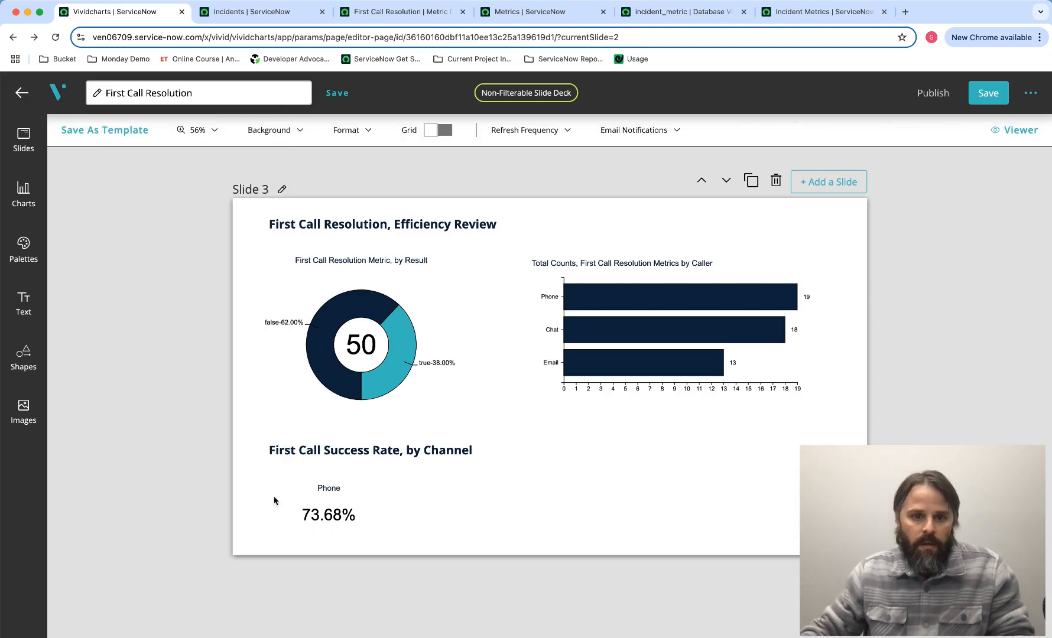
- Shift the Phone score closer to the slide's left edge, to position about 50 x 830
{"action": "left_click", "coordinate": [329, 504]}
{"action": "left_click_drag", "start_coordinate": [330, 503], "coordinate": [312, 501]}
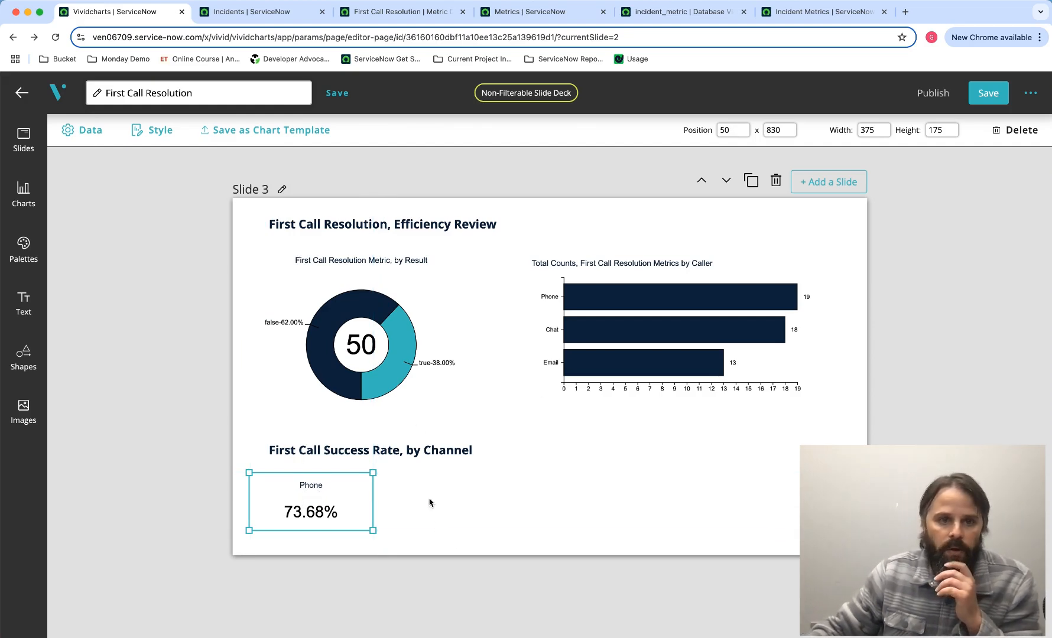
{"action": "left_click", "coordinate": [468, 504]}
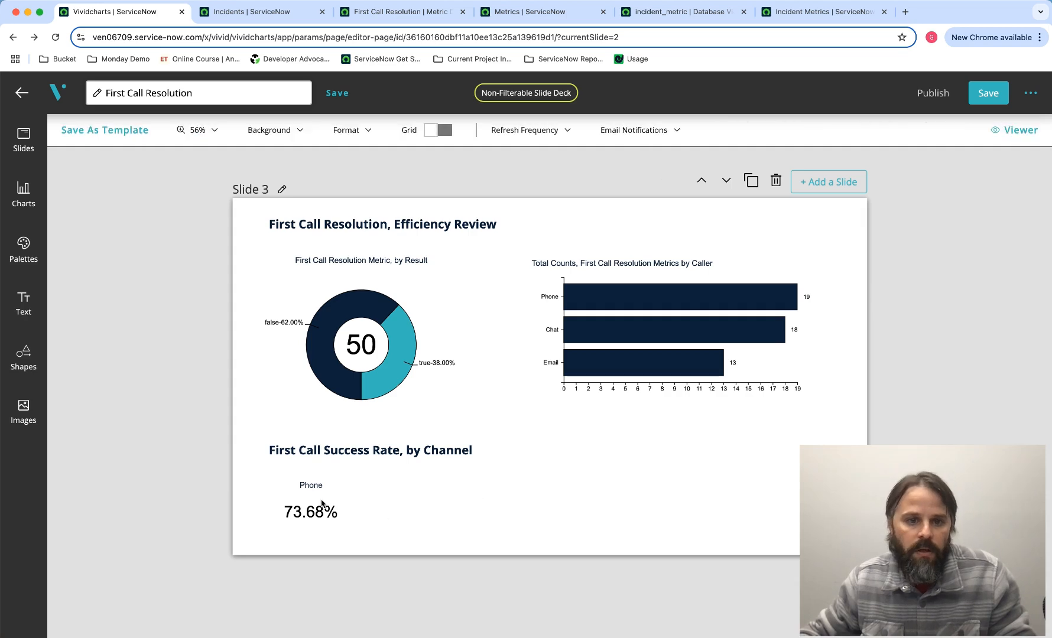
- Save the Phone score as chart template "First Call Resolution by Channel" in the Base Platform feature group, and save the deck
{"action": "left_click", "coordinate": [323, 503]}
{"action": "left_click", "coordinate": [275, 131]}
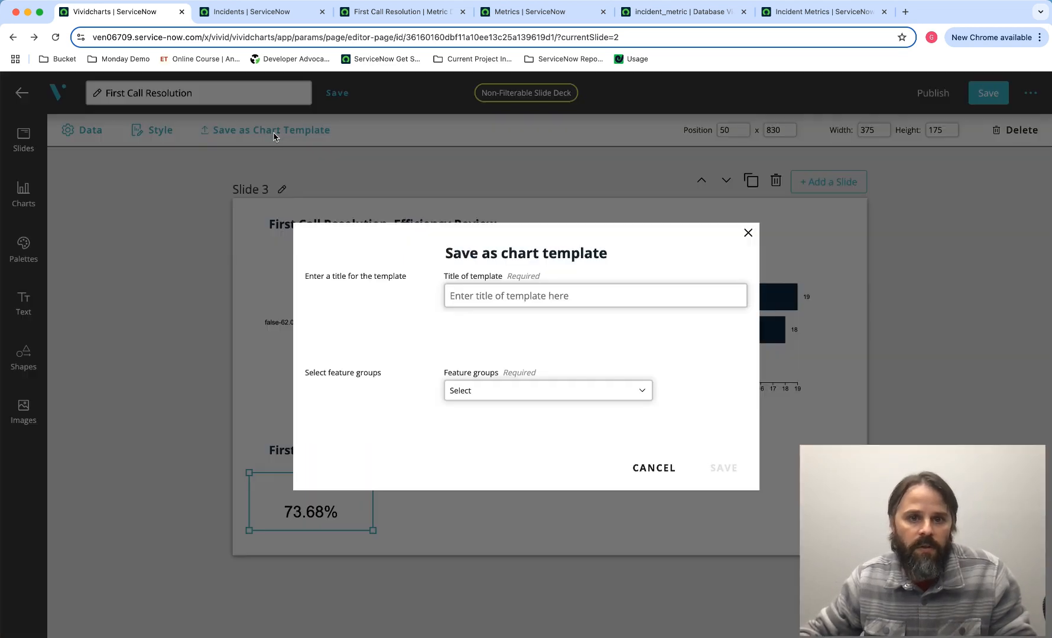
{"action": "left_click", "coordinate": [474, 287]}
{"action": "type", "text": "First Call Re"}
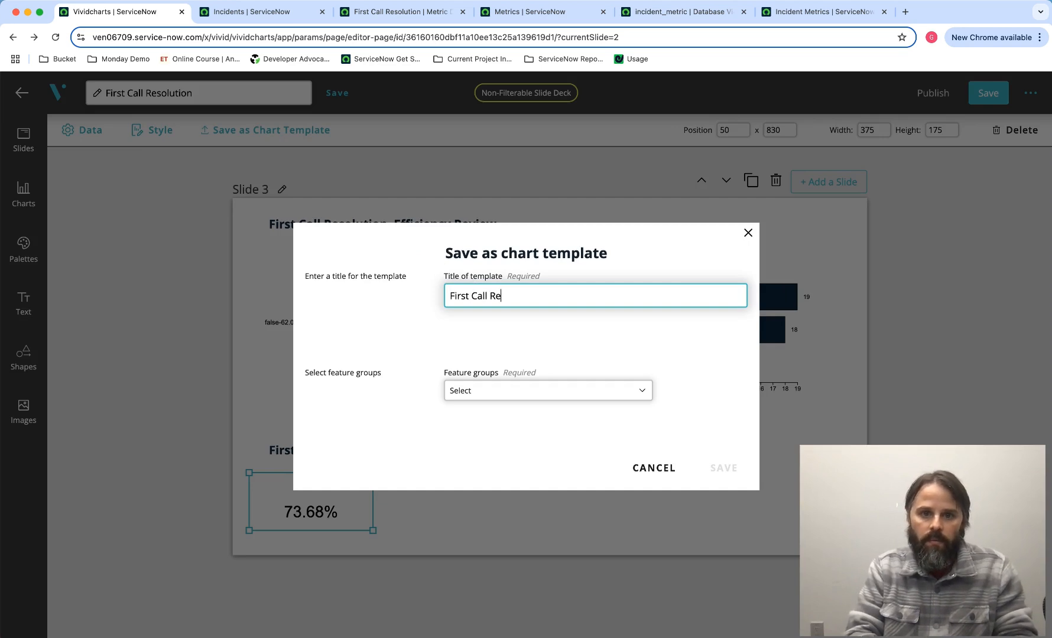
{"action": "type", "text": "solution b"}
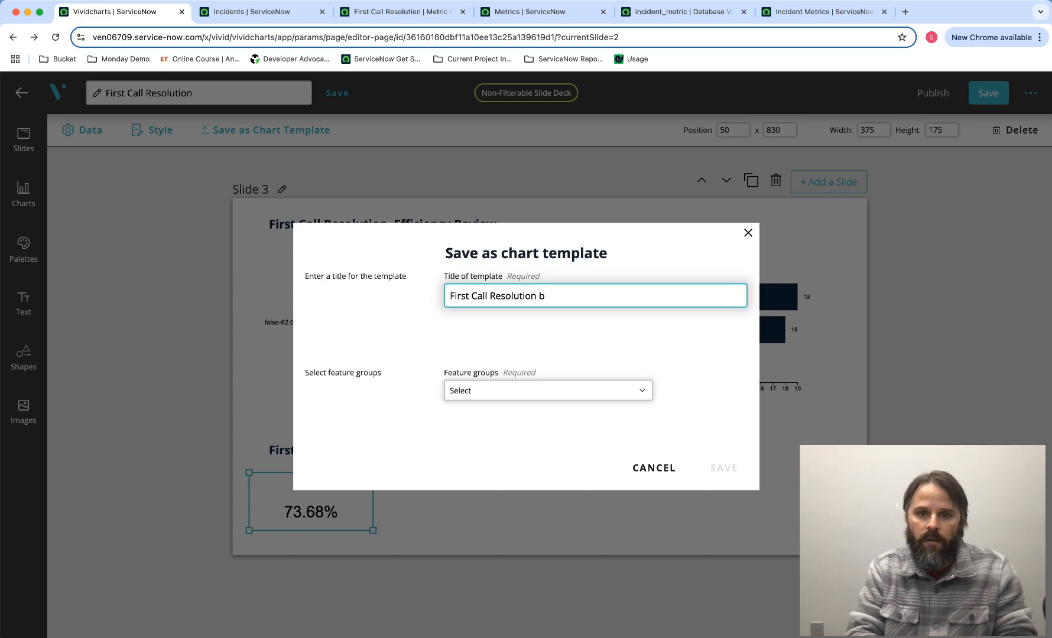
{"action": "type", "text": "y Channel"}
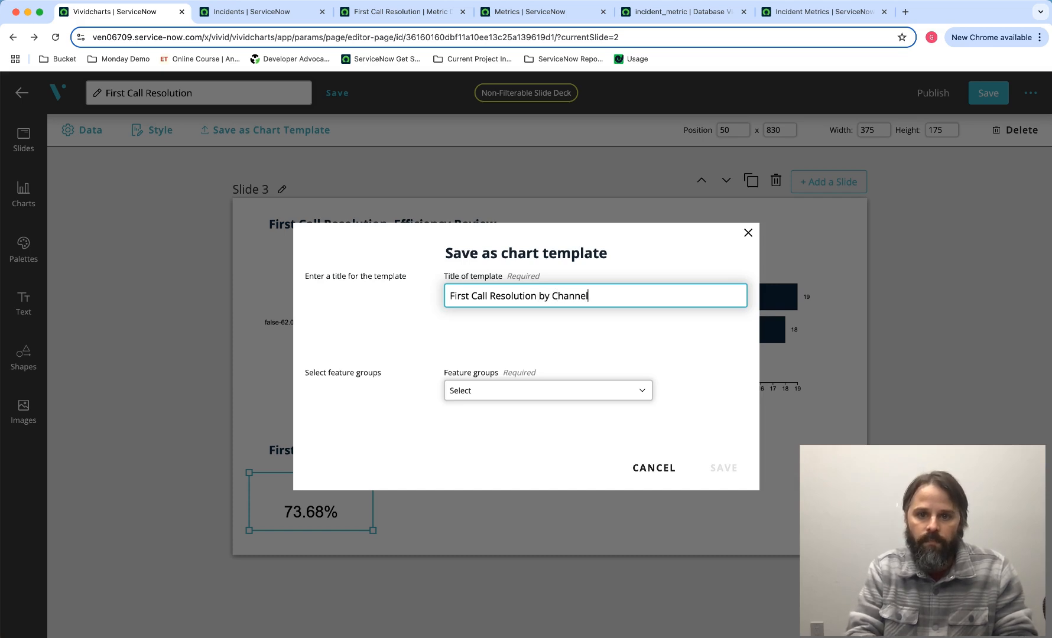
{"action": "left_click", "coordinate": [514, 390]}
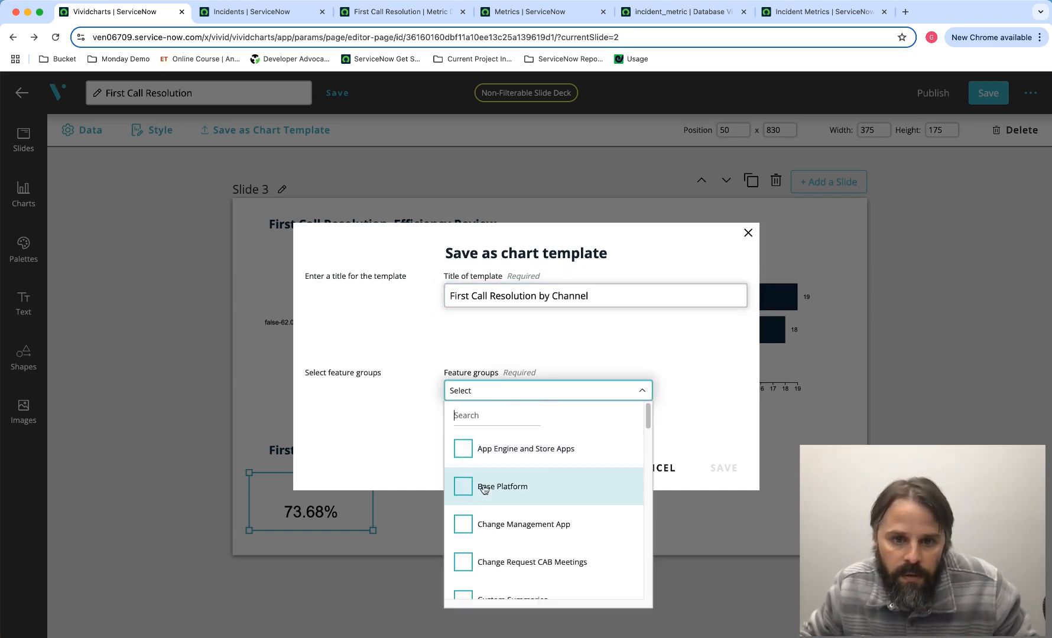
{"action": "left_click", "coordinate": [493, 486]}
{"action": "left_click", "coordinate": [659, 331]}
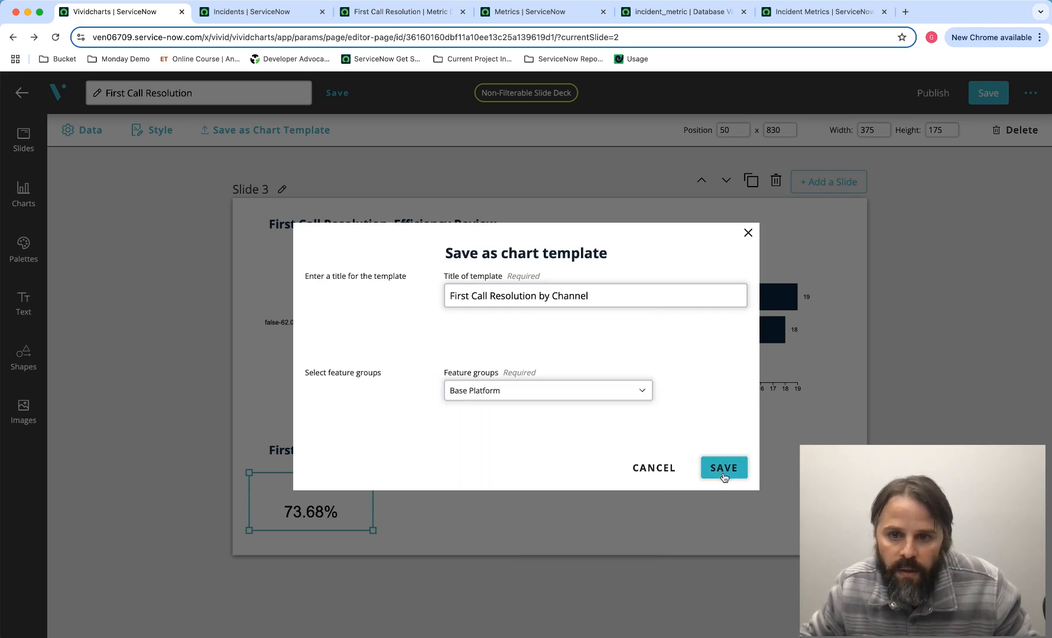
{"action": "left_click", "coordinate": [720, 471]}
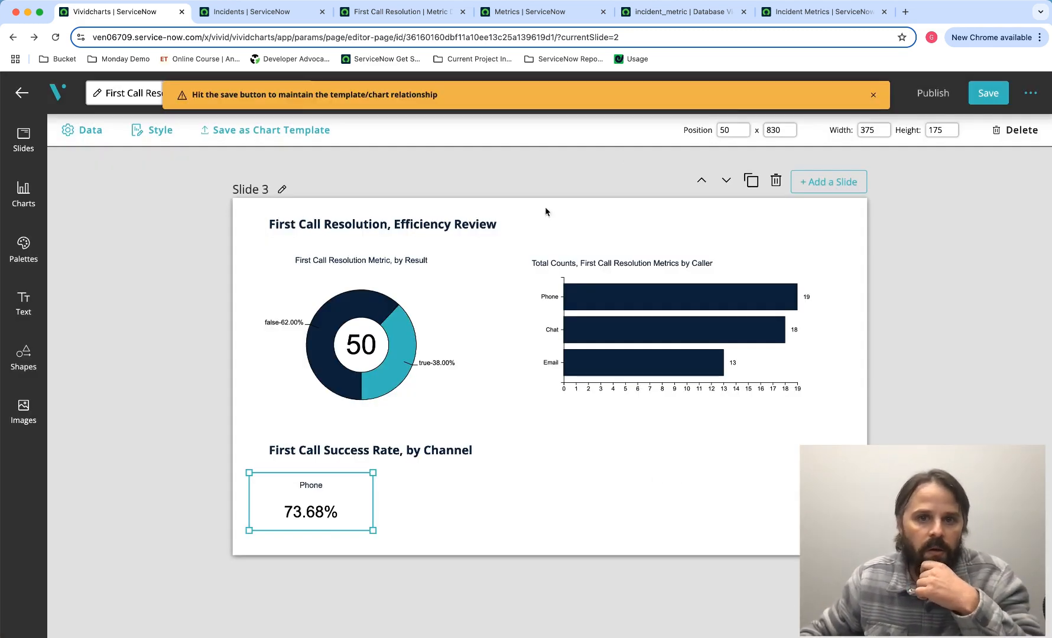
{"action": "left_click", "coordinate": [986, 101]}
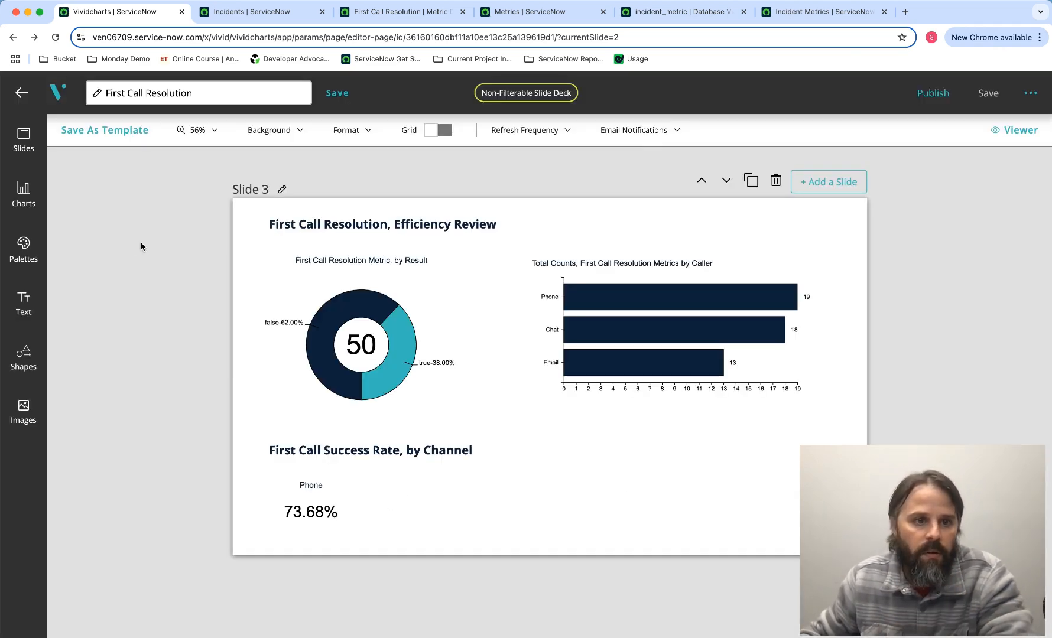
- Insert the "First Call Resolution by Channel" chart template and place the copy right of the Phone score, at about 391 x 832
{"action": "left_click", "coordinate": [23, 190]}
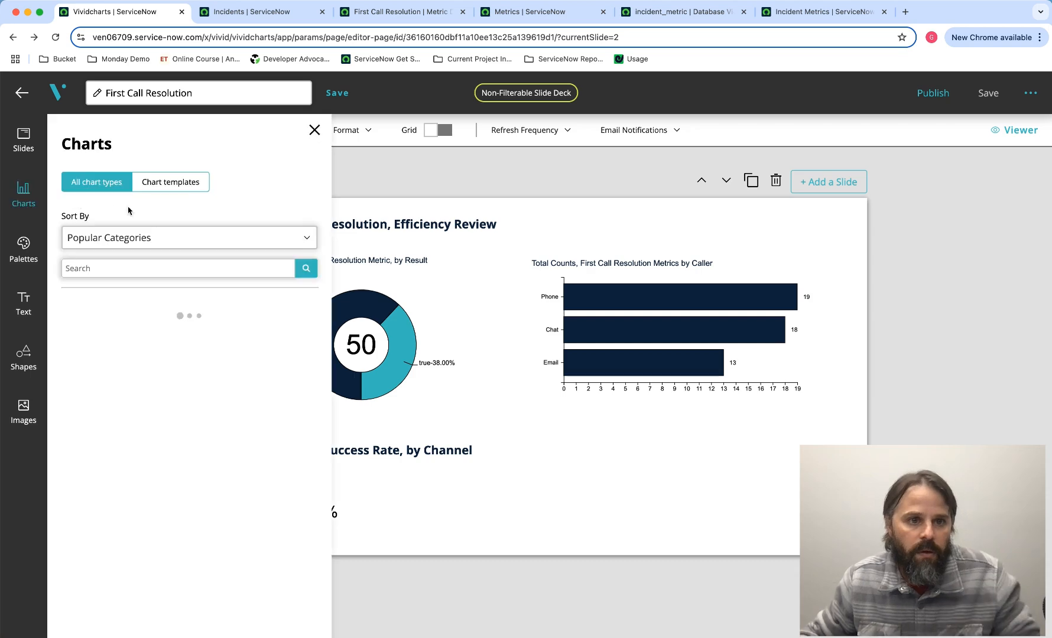
{"action": "left_click", "coordinate": [200, 182]}
{"action": "type", "text": "first"}
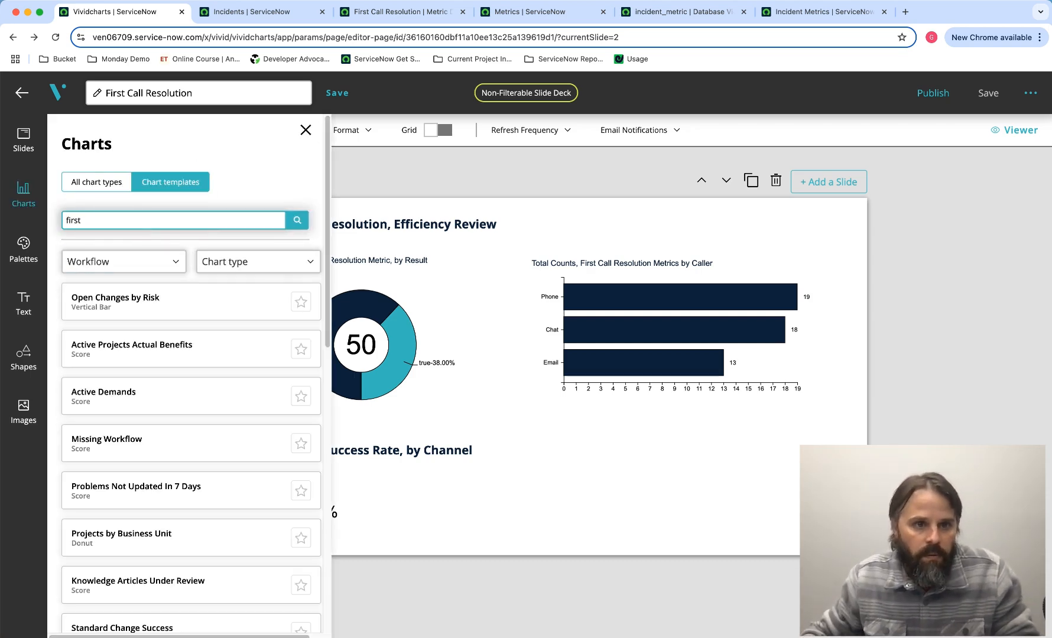
{"action": "type", "text": " res"}
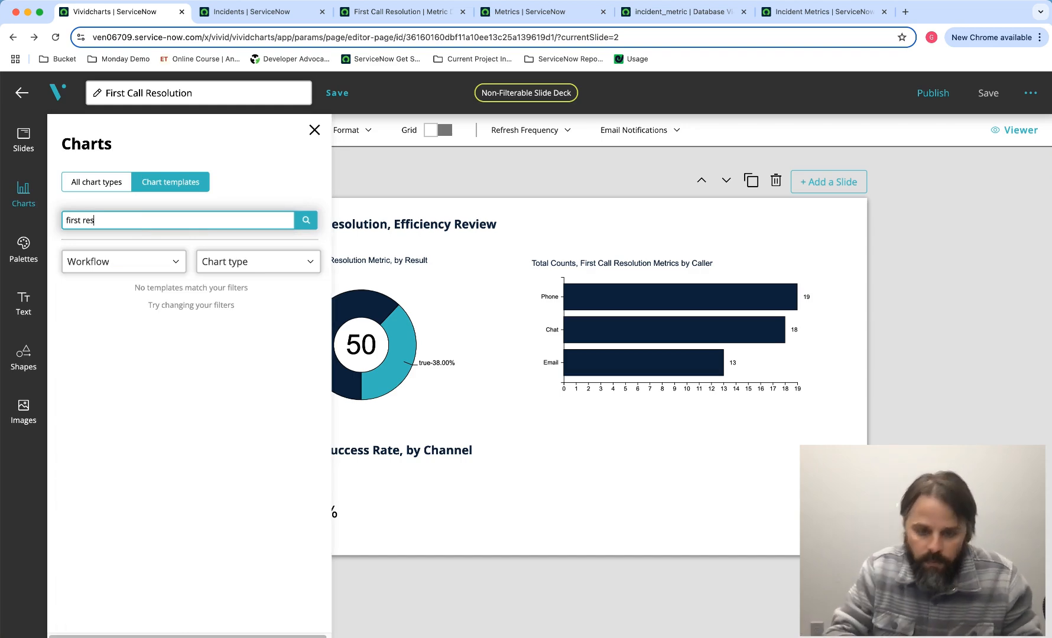
{"action": "key", "text": "BackSpace"}
{"action": "key", "text": "BackSpace"}
{"action": "key", "text": "BackSpace"}
{"action": "type", "text": "call"}
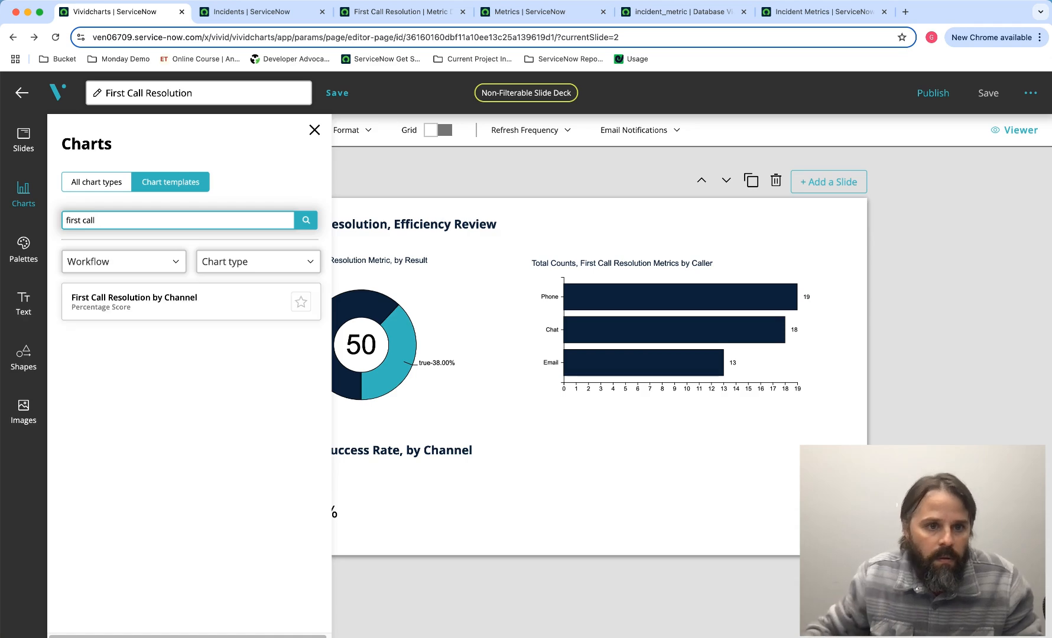
{"action": "left_click", "coordinate": [121, 308]}
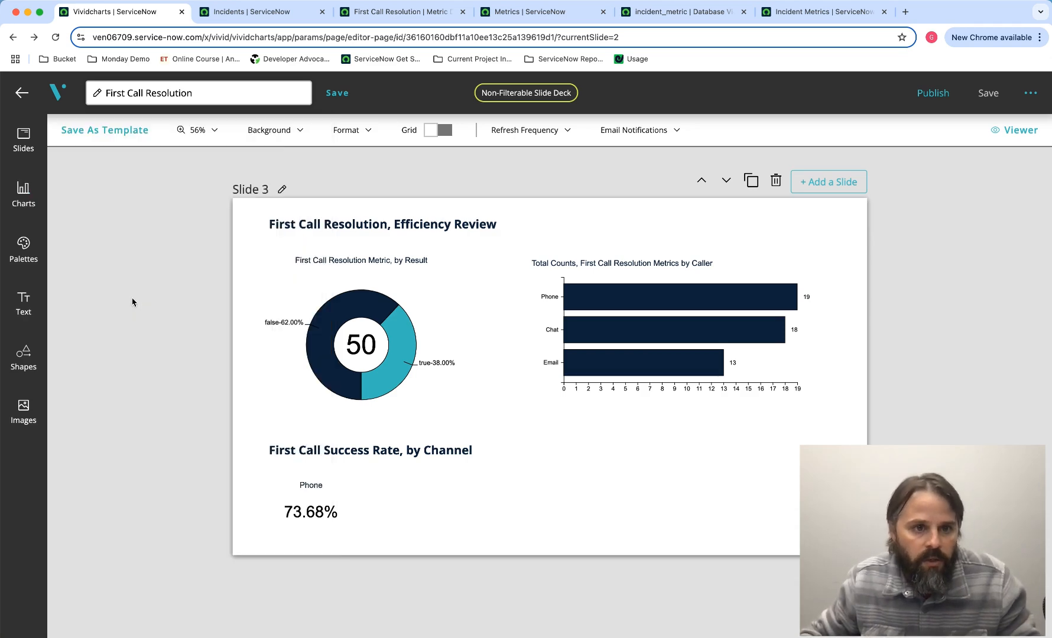
{"action": "left_click", "coordinate": [320, 505]}
{"action": "left_click_drag", "start_coordinate": [321, 505], "coordinate": [433, 506]}
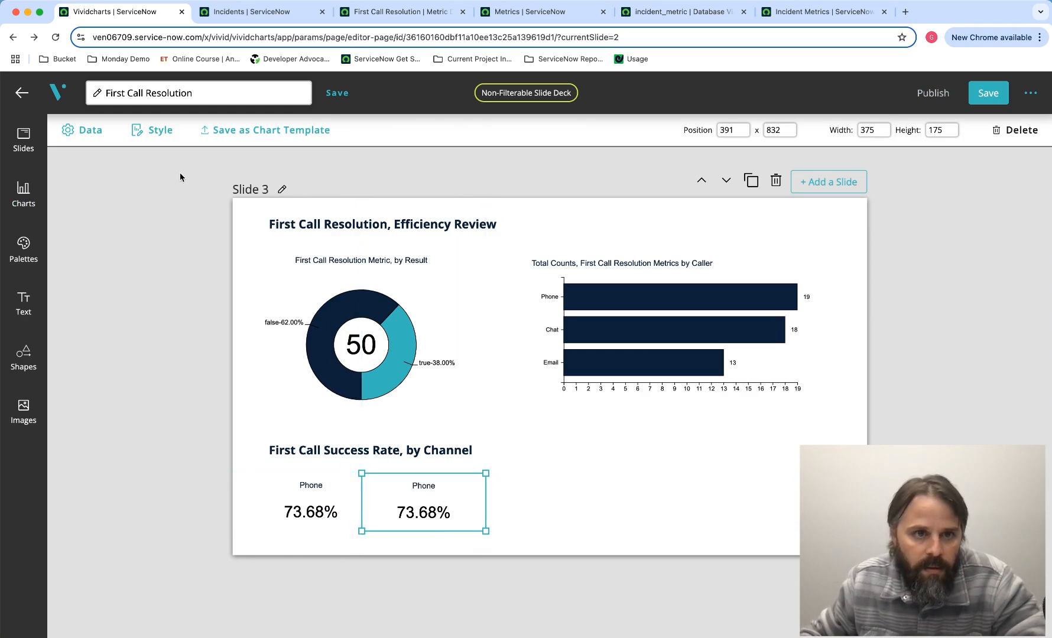
- Set the Channel criterion to Email in both the first and second conditions of the copied score and save its chart options
{"action": "left_click", "coordinate": [80, 130]}
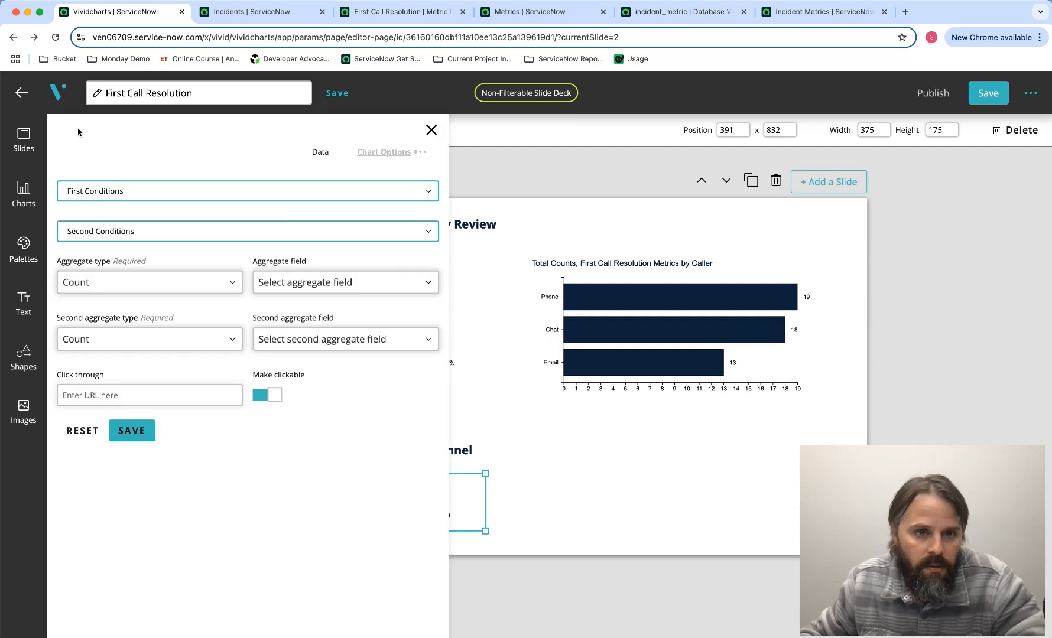
{"action": "left_click", "coordinate": [237, 189]}
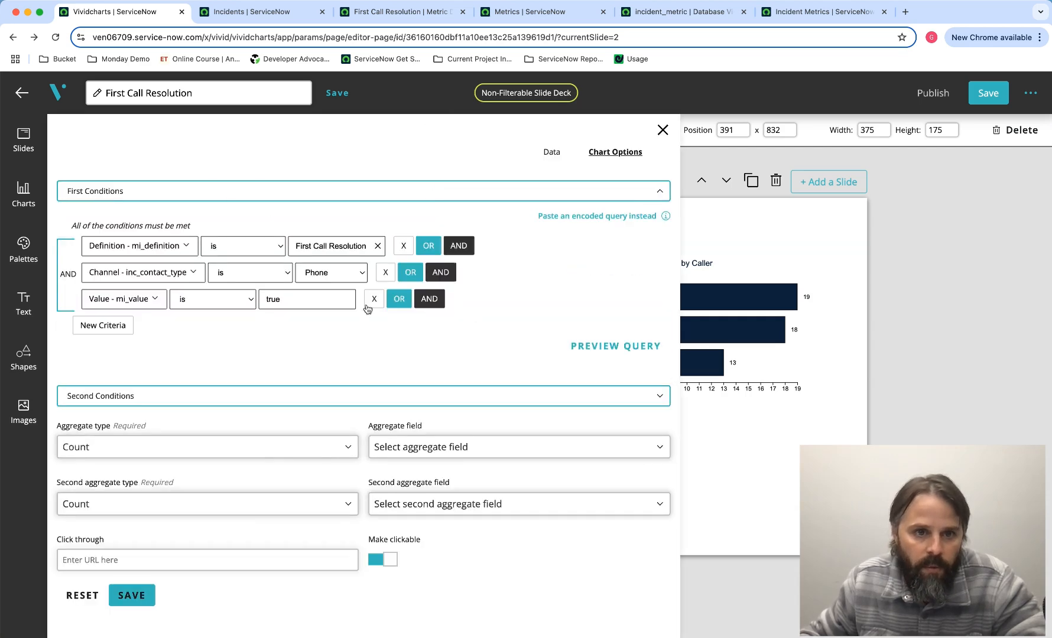
{"action": "left_click", "coordinate": [353, 274]}
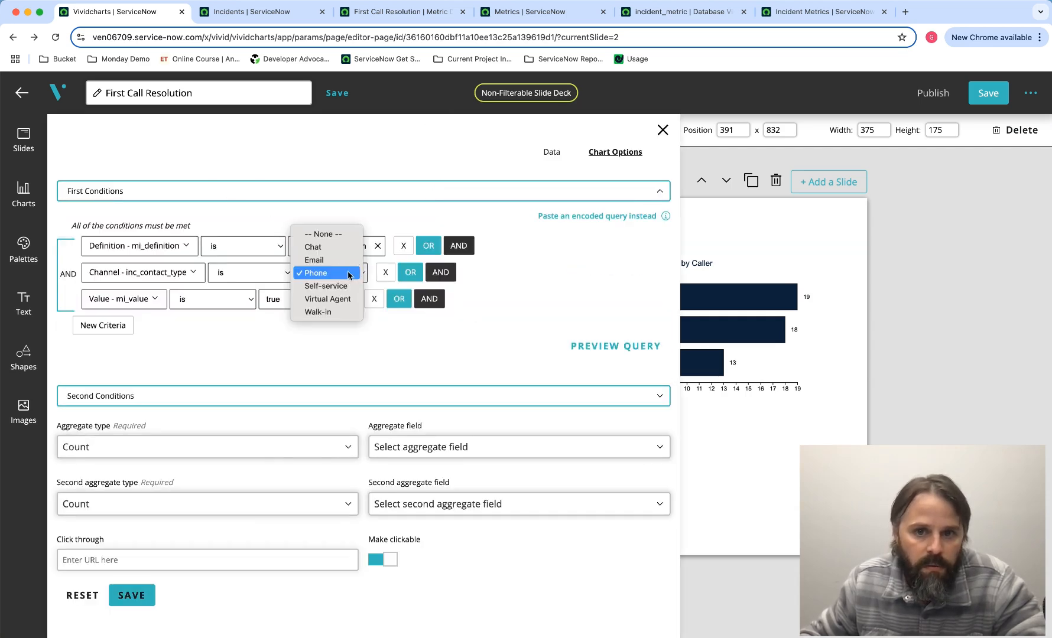
{"action": "left_click", "coordinate": [340, 261]}
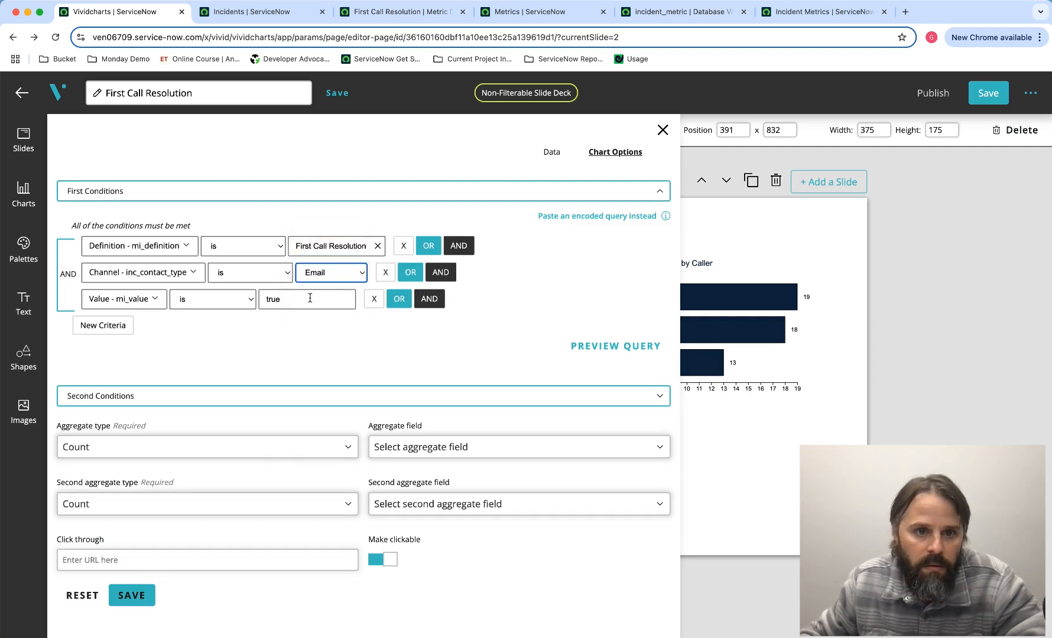
{"action": "left_click", "coordinate": [167, 397]}
{"action": "scroll", "coordinate": [332, 458], "scroll_direction": "down", "scroll_amount": 3}
{"action": "left_click", "coordinate": [316, 367]}
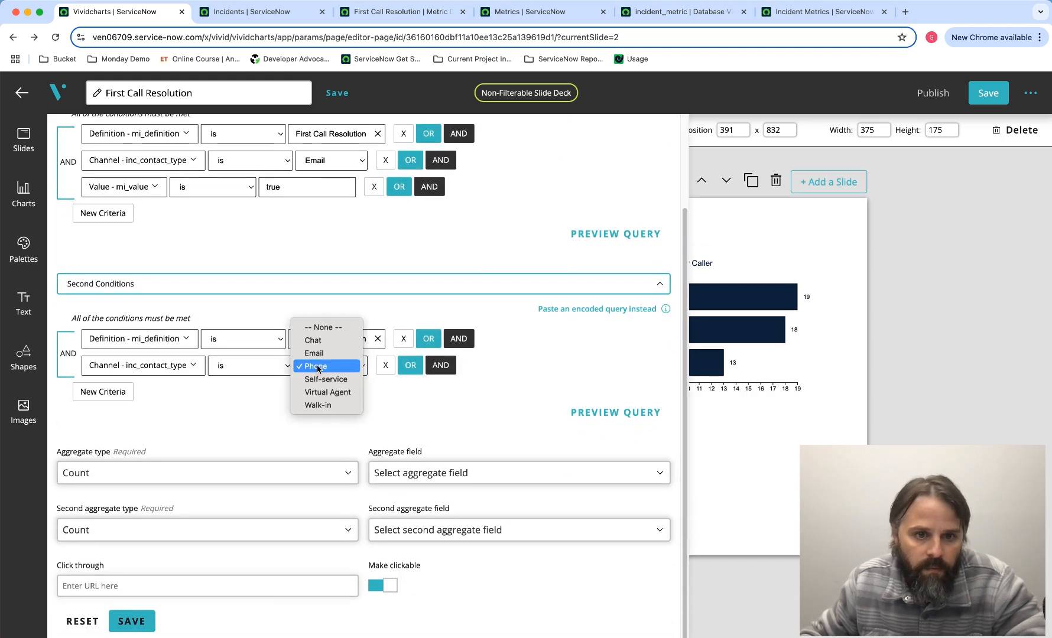
{"action": "left_click", "coordinate": [319, 354]}
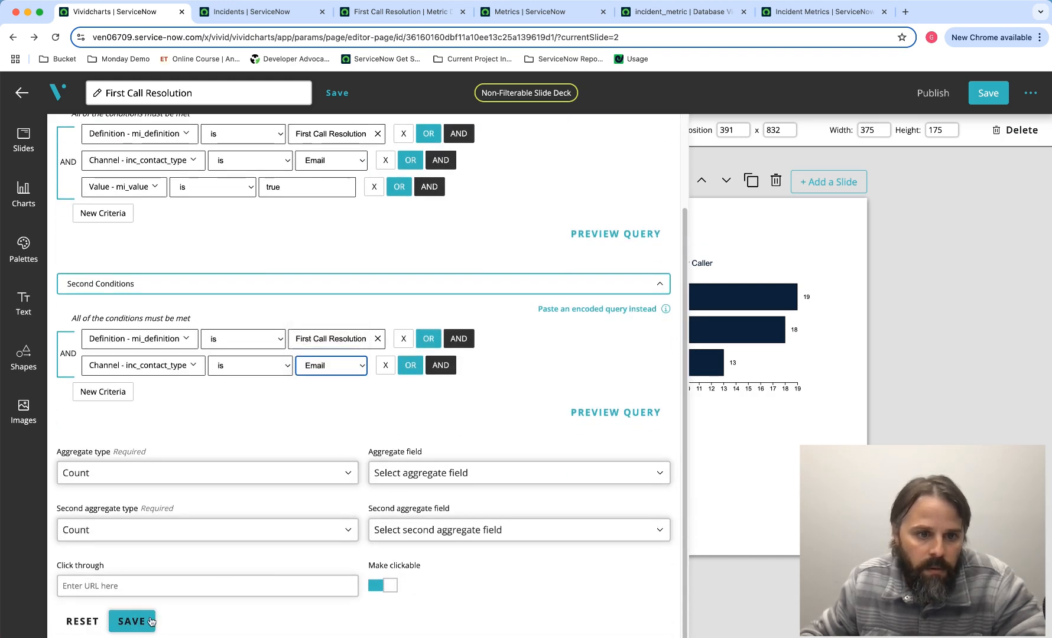
{"action": "left_click", "coordinate": [132, 621]}
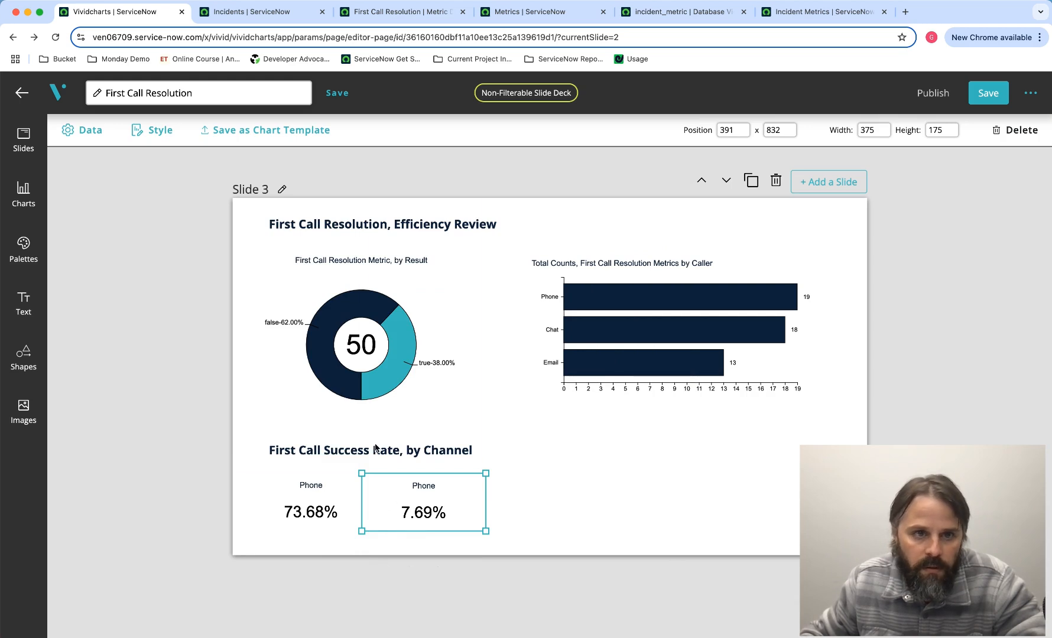
- Retitle the copied percentage score right of the Phone score as Email
{"action": "left_click", "coordinate": [155, 131]}
{"action": "left_click", "coordinate": [149, 192]}
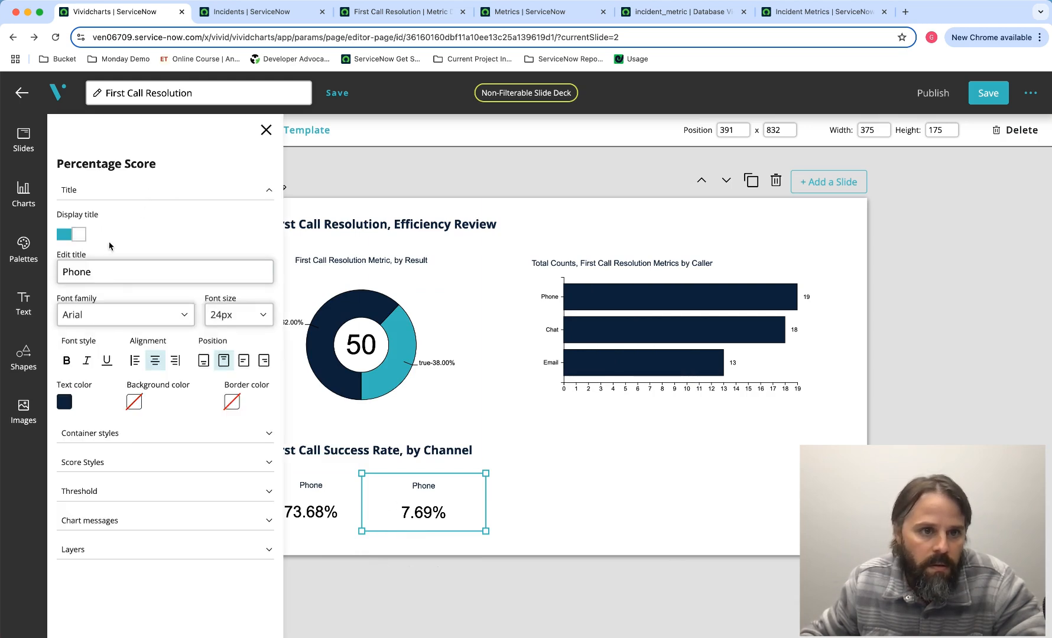
{"action": "left_click", "coordinate": [124, 278]}
{"action": "key", "text": "BackSpace"}
{"action": "key", "text": "BackSpace"}
{"action": "key", "text": "BackSpace"}
{"action": "key", "text": "BackSpace"}
{"action": "key", "text": "BackSpace"}
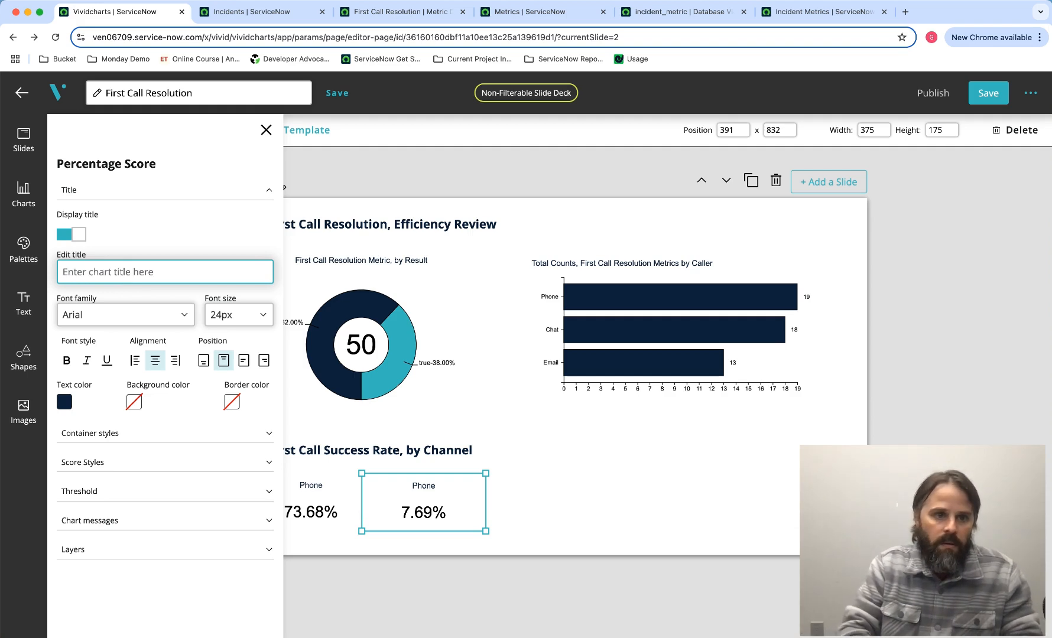
{"action": "type", "text": "Email"}
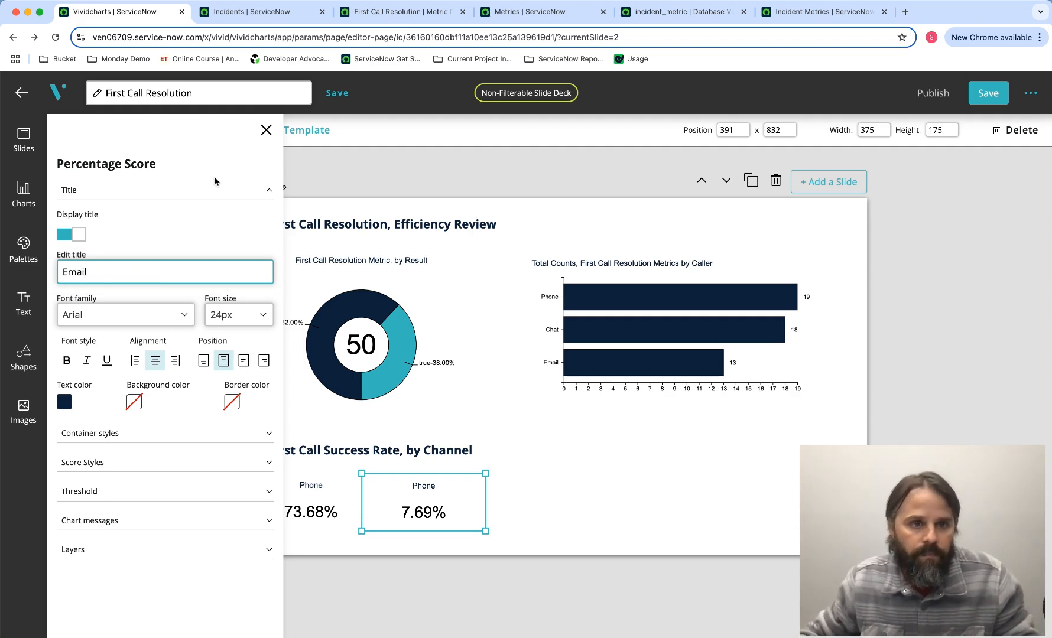
{"action": "left_click", "coordinate": [220, 188]}
{"action": "left_click", "coordinate": [266, 130]}
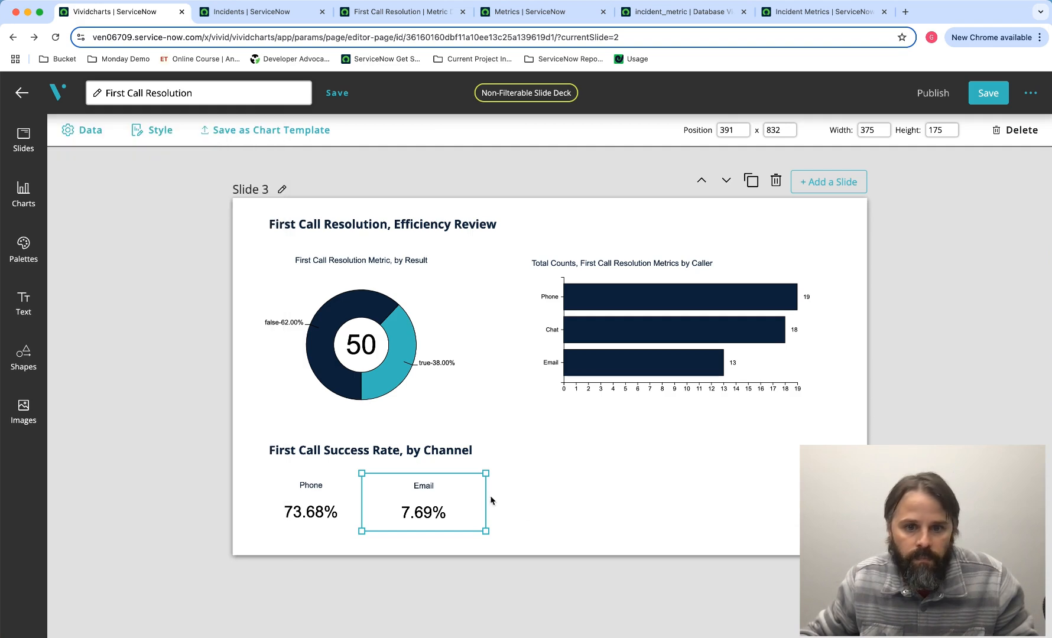
{"action": "left_click", "coordinate": [547, 506]}
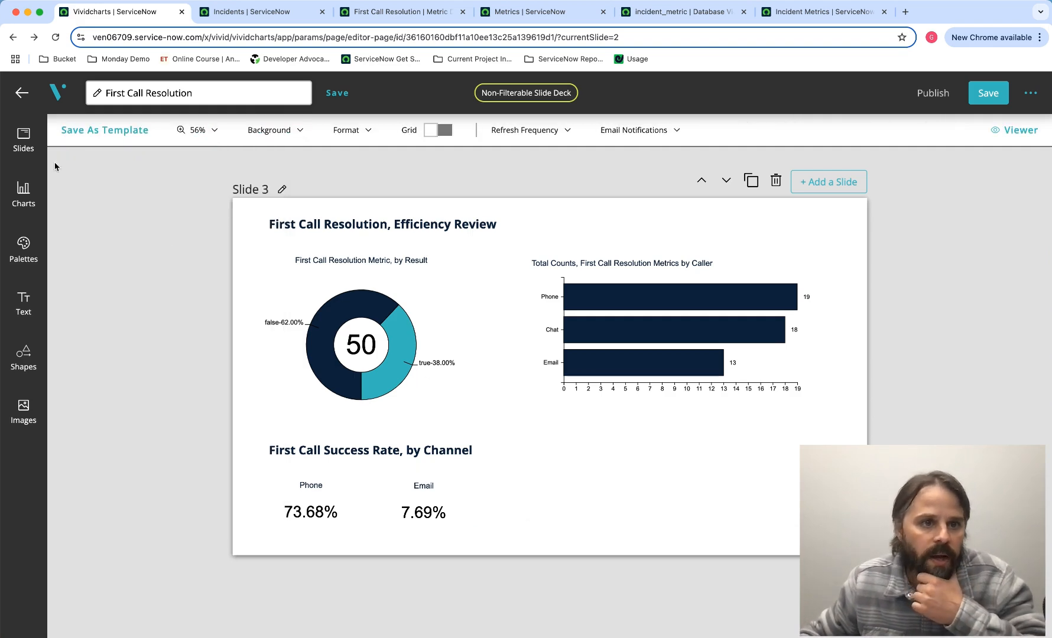
- Insert another "First Call Resolution by Channel" chart template and place it right of the Email score, at about 704 x 838
{"action": "left_click", "coordinate": [23, 197]}
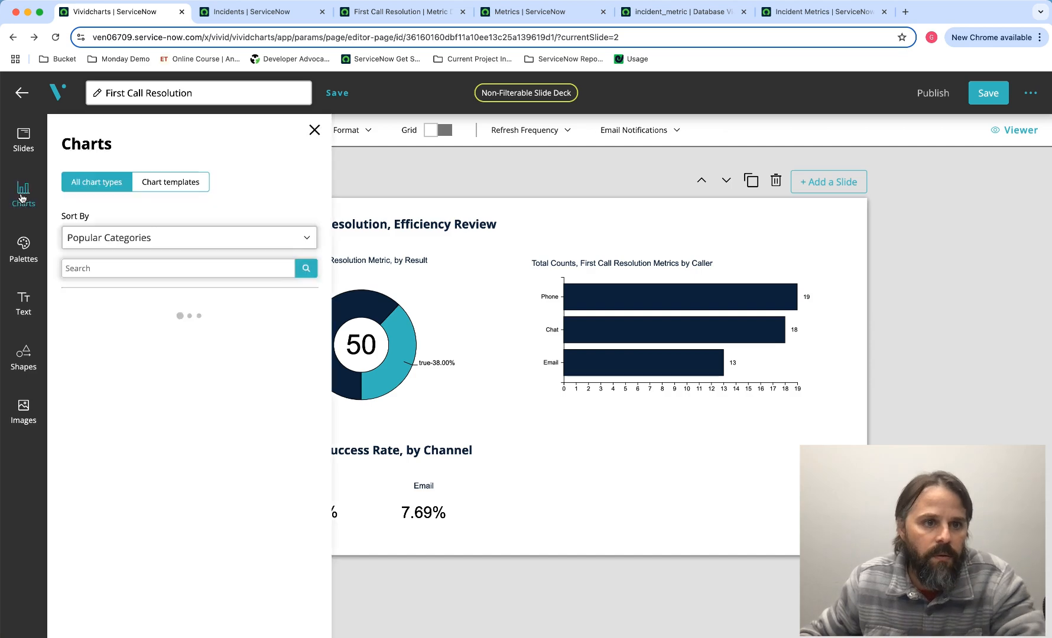
{"action": "left_click", "coordinate": [188, 183]}
{"action": "left_click", "coordinate": [164, 220]}
{"action": "type", "text": "f"}
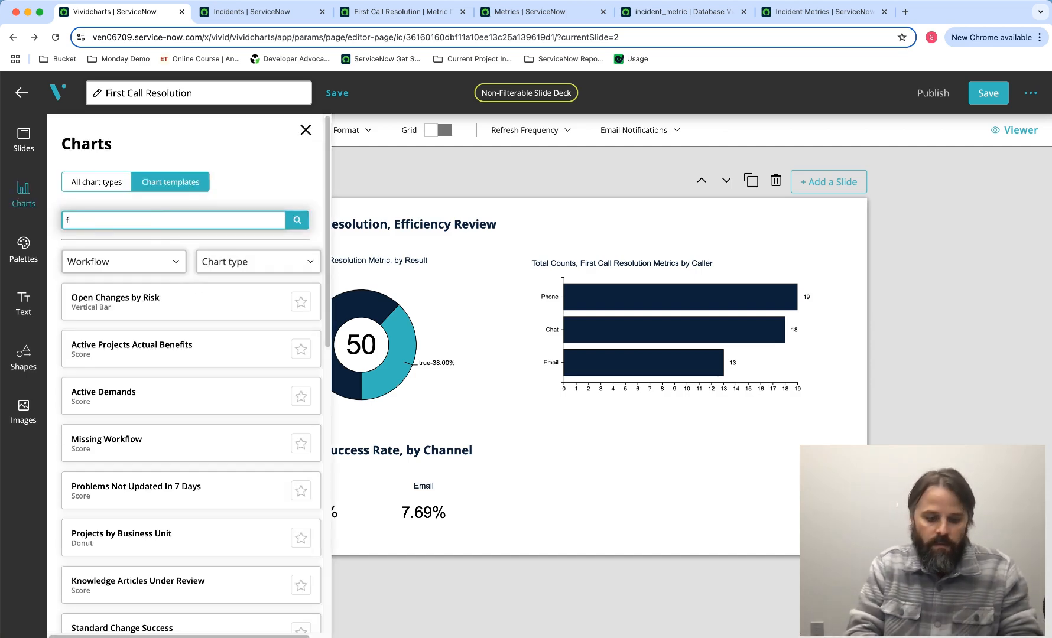
{"action": "type", "text": "irst call"}
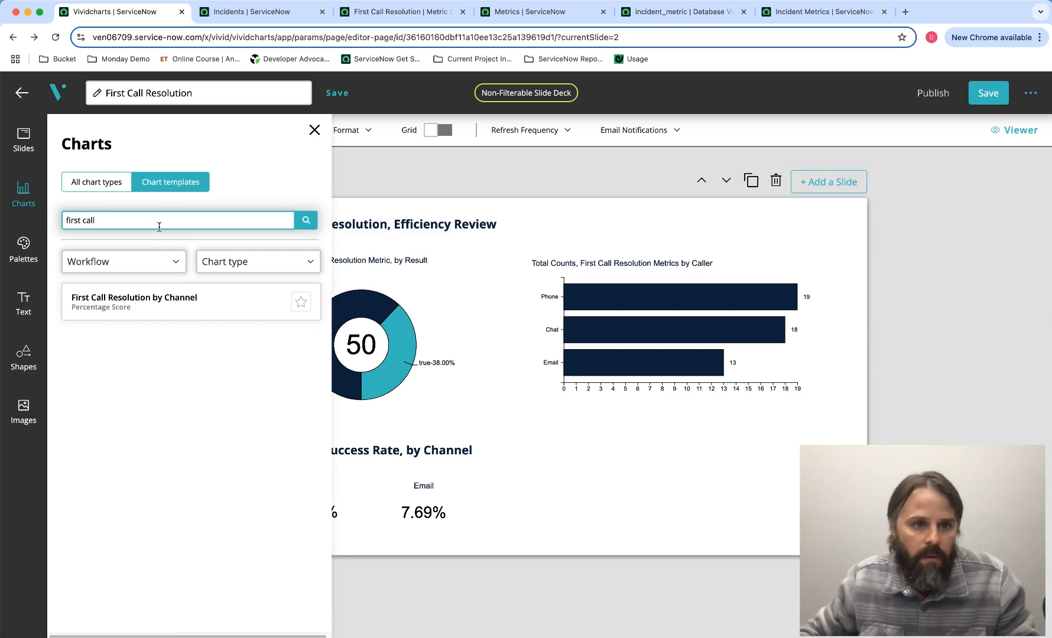
{"action": "left_click", "coordinate": [149, 295]}
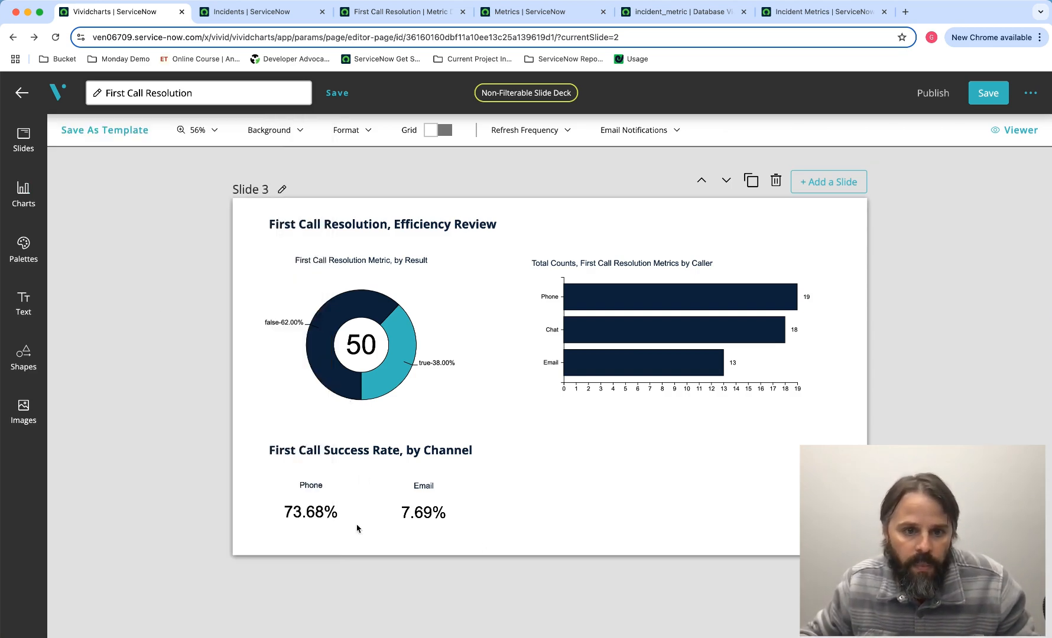
{"action": "left_click_drag", "start_coordinate": [319, 514], "coordinate": [530, 503]}
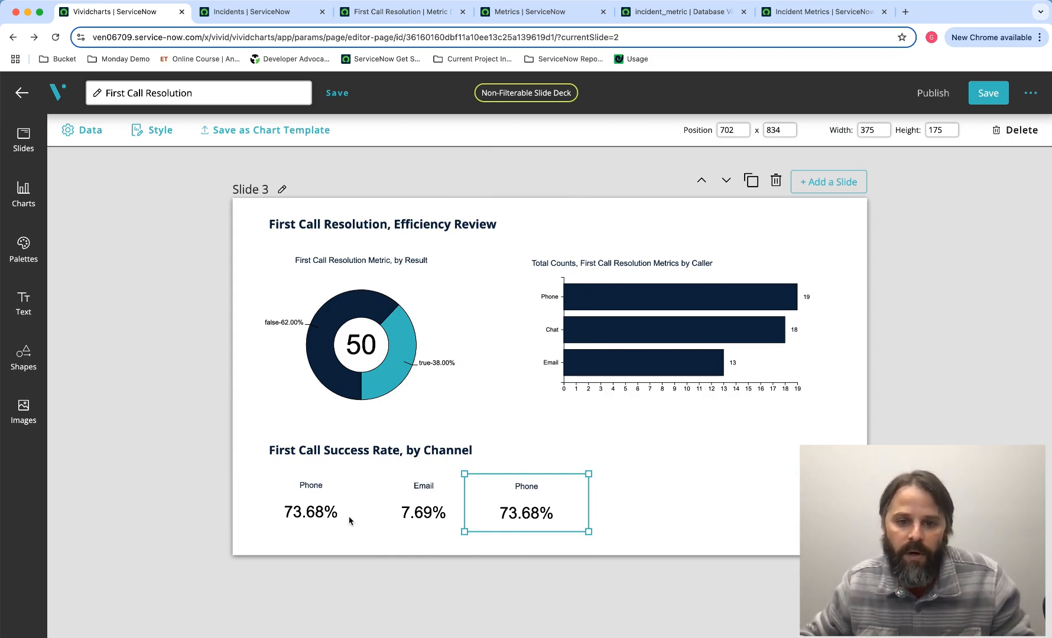
{"action": "left_click_drag", "start_coordinate": [513, 504], "coordinate": [514, 500]}
- Retitle the newly inserted third percentage score as Chat
{"action": "left_click", "coordinate": [145, 133]}
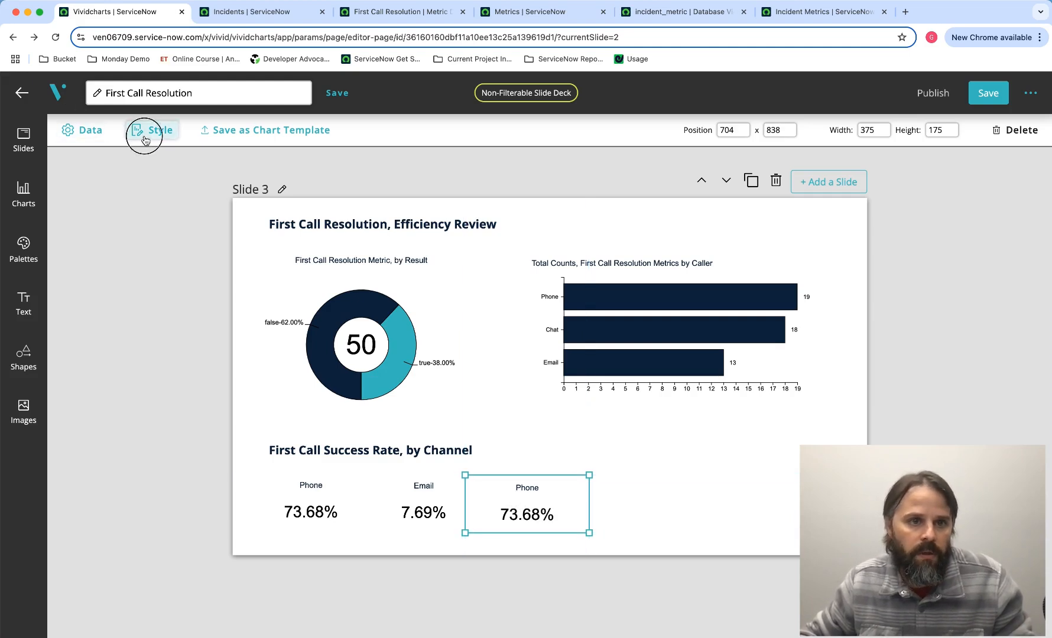
{"action": "left_click", "coordinate": [84, 190]}
{"action": "left_click", "coordinate": [105, 272]}
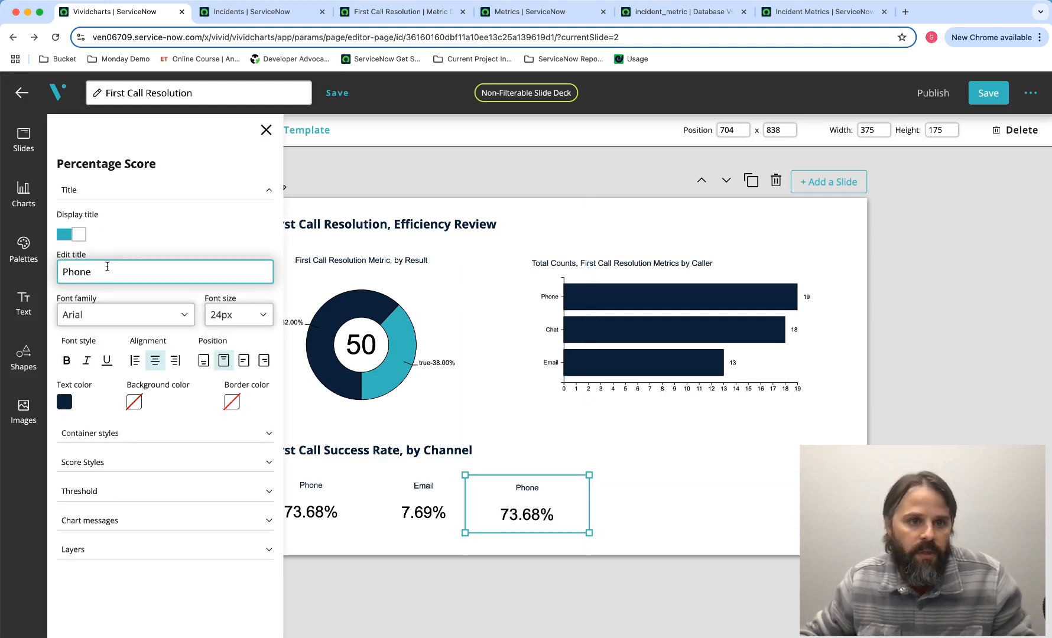
{"action": "left_click_drag", "start_coordinate": [105, 272], "coordinate": [64, 271]}
{"action": "type", "text": "Chat"}
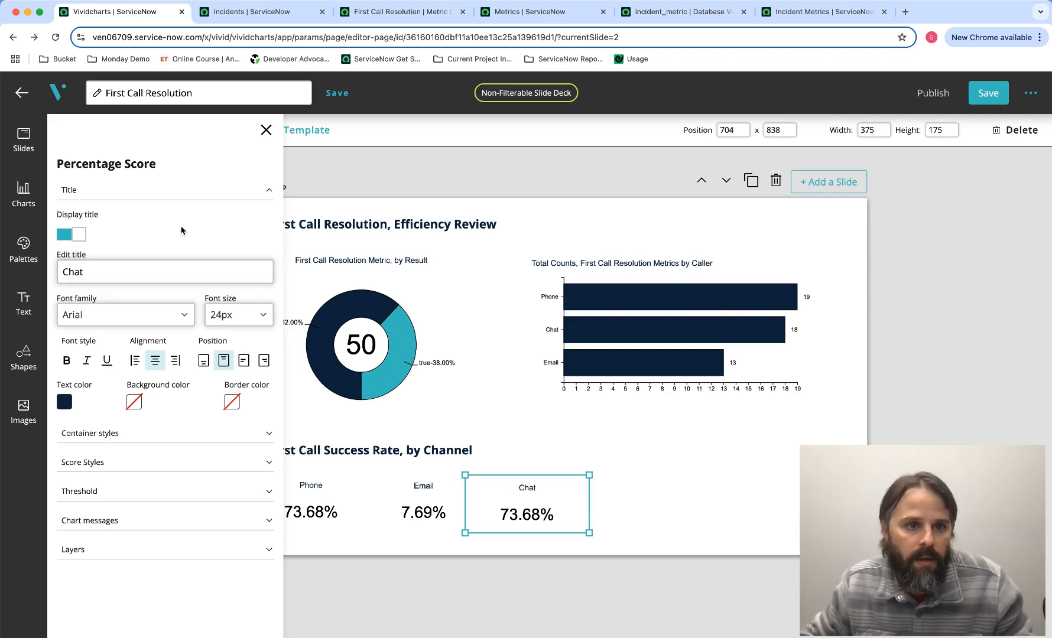
{"action": "left_click", "coordinate": [173, 192]}
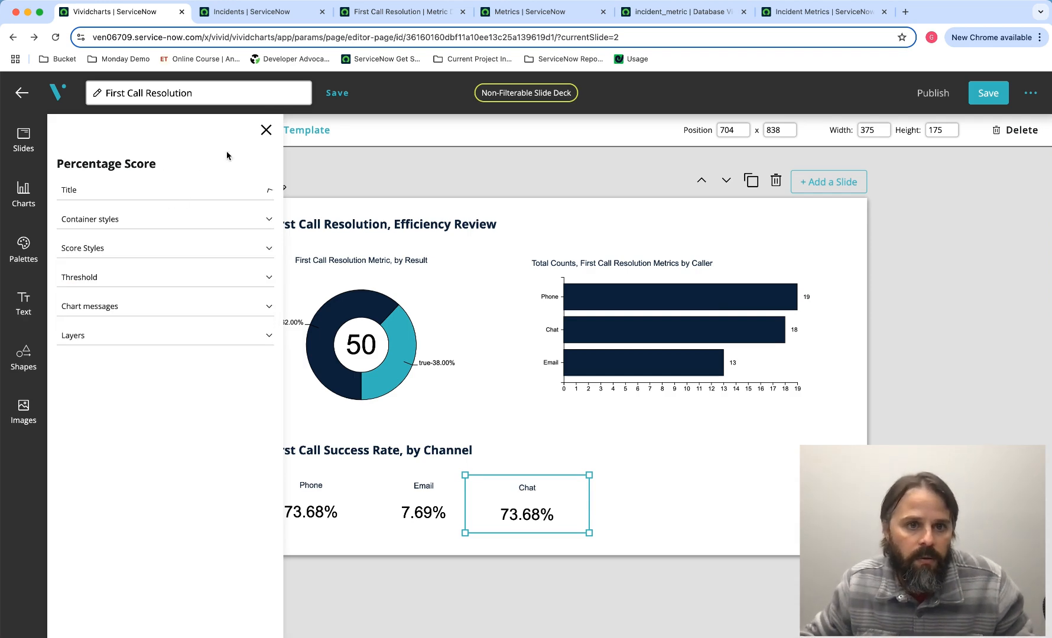
{"action": "left_click", "coordinate": [266, 129]}
- Set the Channel criterion to Chat in the Chat score's first and second conditions, and save its chart options and the deck
{"action": "left_click", "coordinate": [91, 134]}
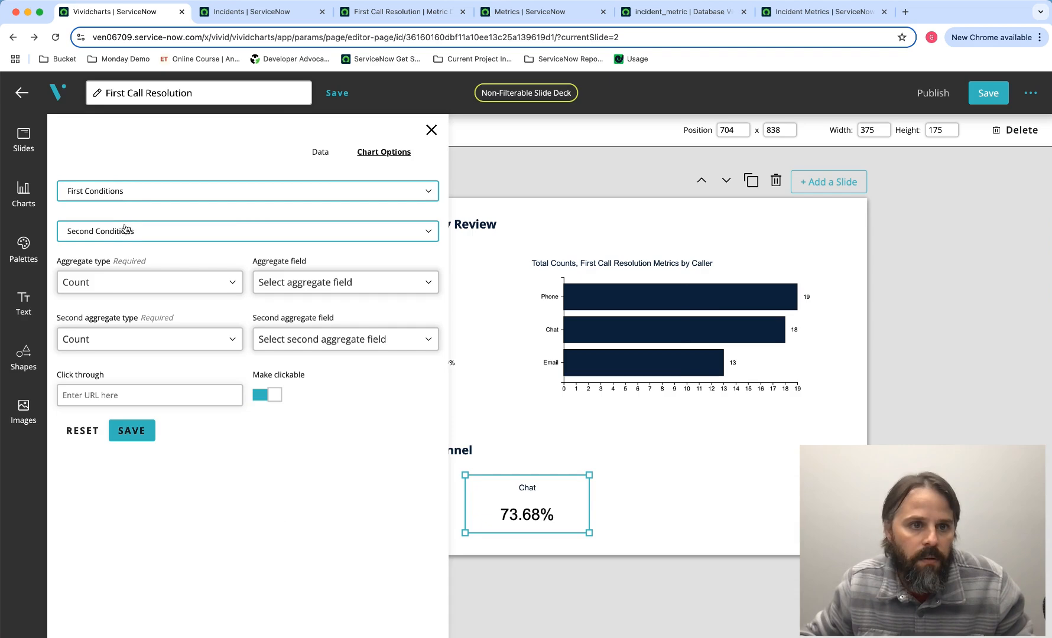
{"action": "left_click", "coordinate": [138, 192]}
{"action": "left_click", "coordinate": [353, 273]}
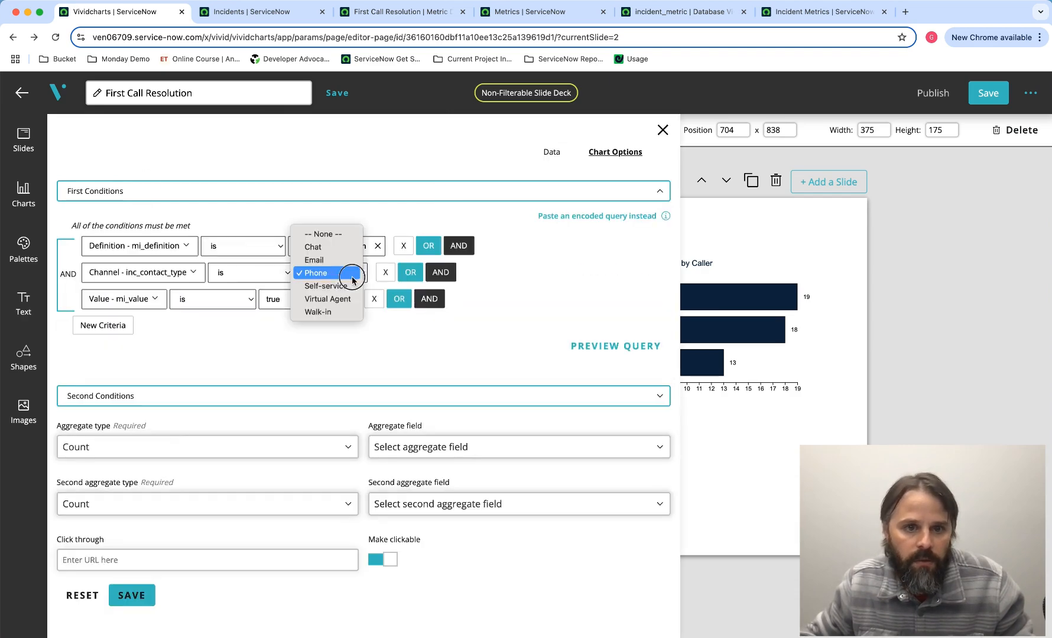
{"action": "left_click", "coordinate": [323, 260]}
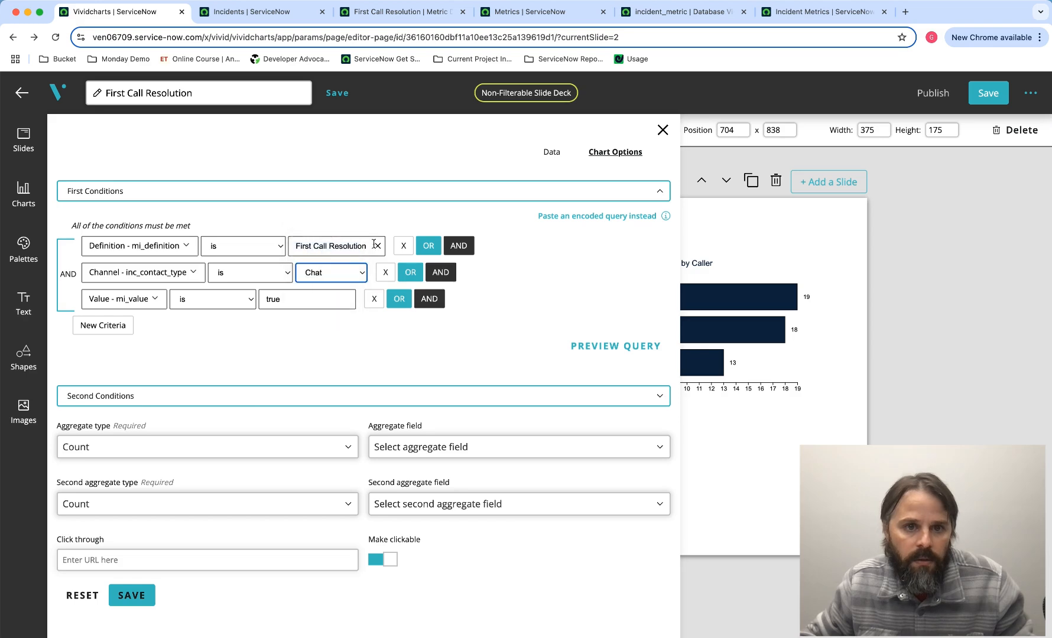
{"action": "left_click", "coordinate": [593, 192]}
{"action": "left_click", "coordinate": [163, 232]}
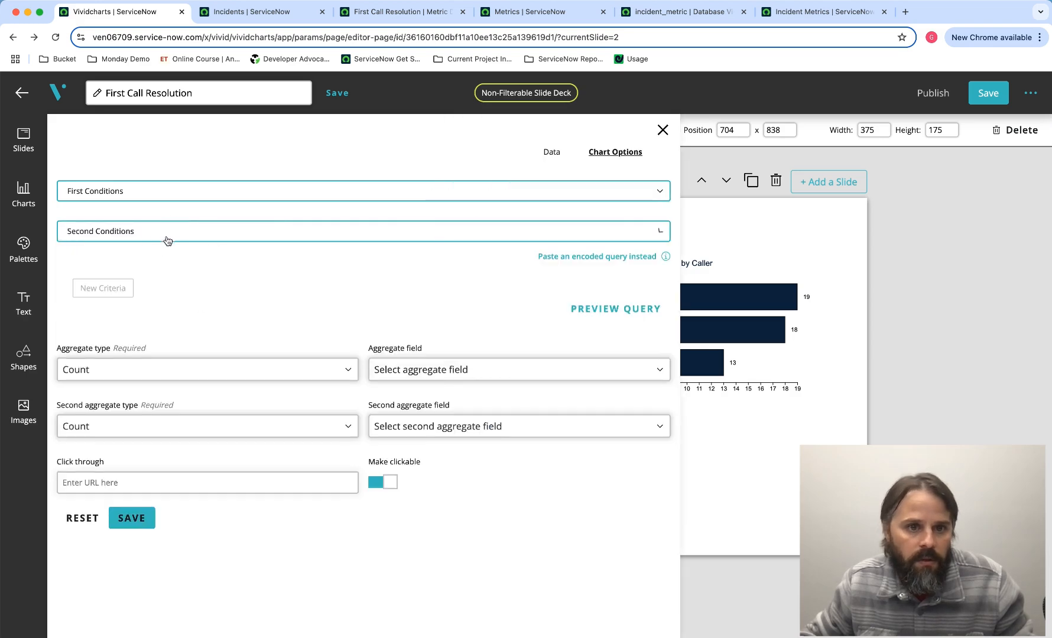
{"action": "left_click", "coordinate": [318, 315]}
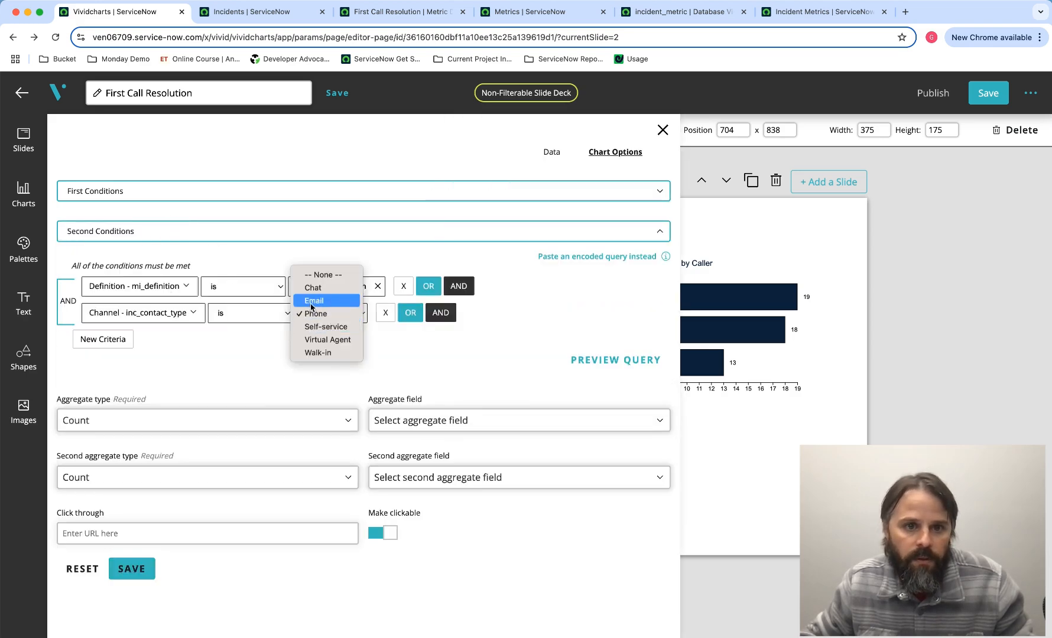
{"action": "left_click", "coordinate": [311, 288]}
{"action": "left_click", "coordinate": [303, 233]}
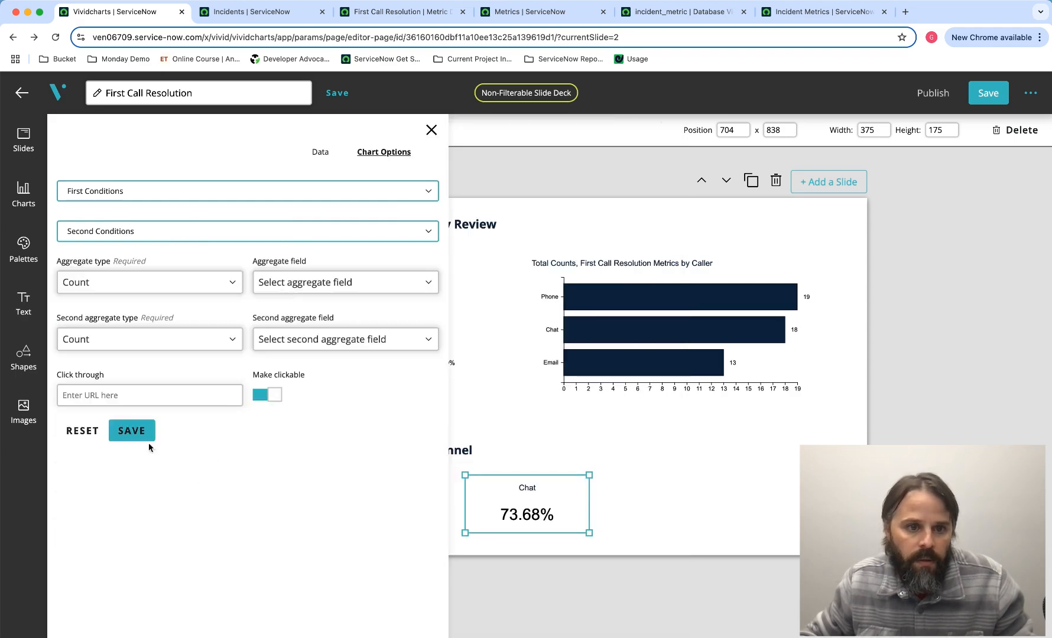
{"action": "left_click", "coordinate": [134, 431]}
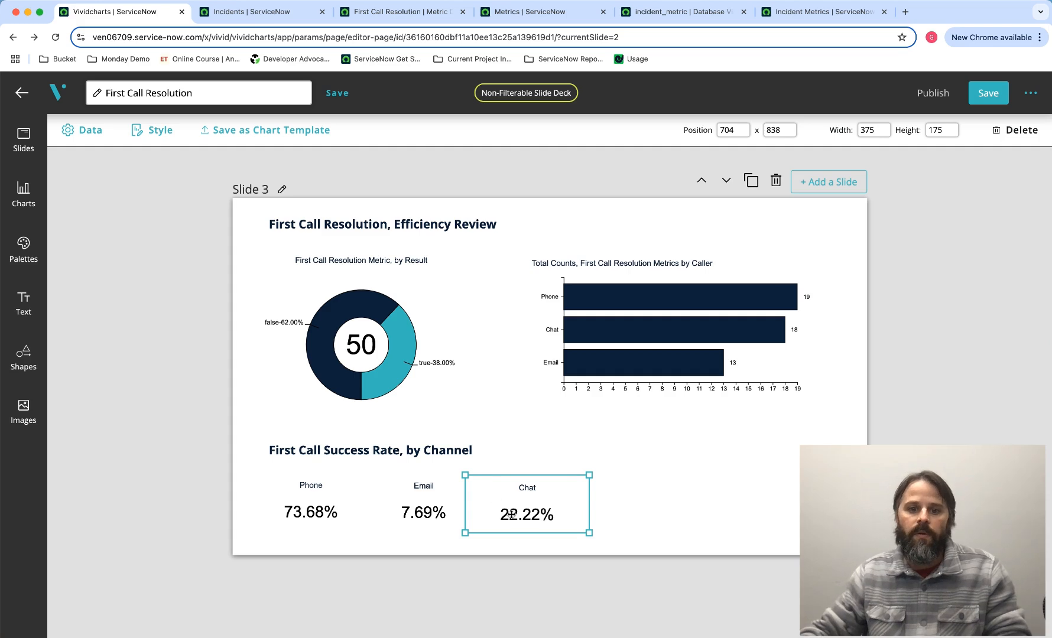
{"action": "left_click", "coordinate": [697, 503]}
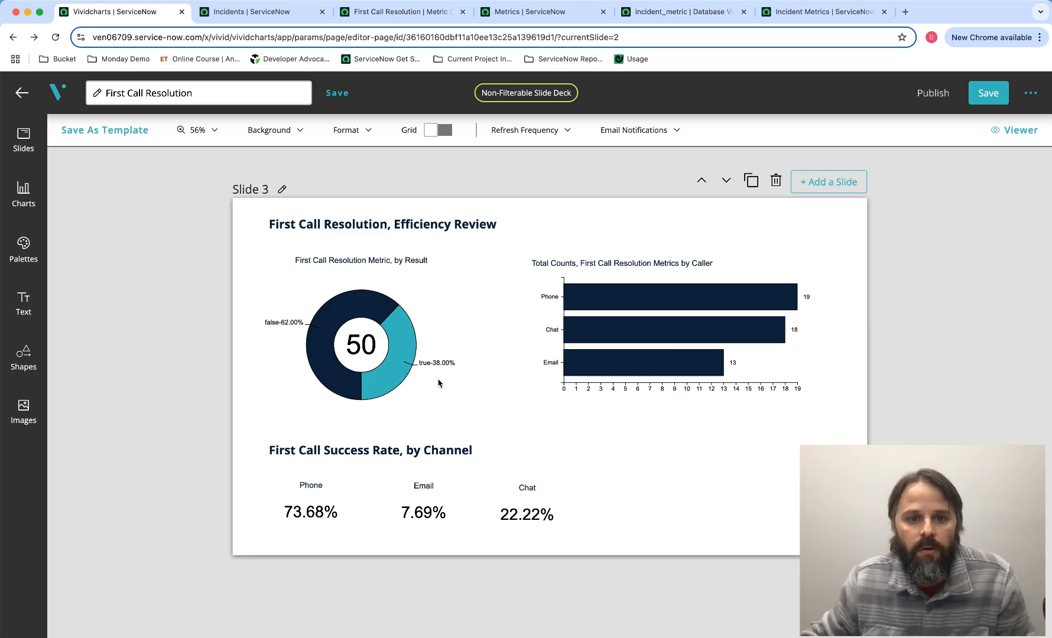
{"action": "left_click", "coordinate": [985, 93]}
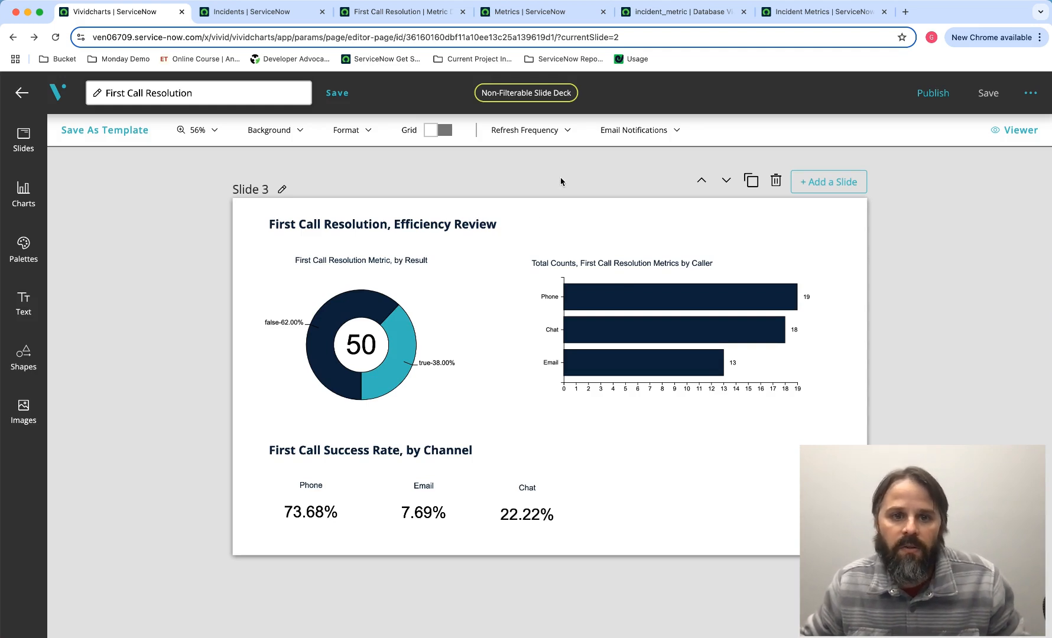
- Fill in a scheduled email notification with both available users as recipients, sent weekly on a chosen day
{"action": "left_click", "coordinate": [633, 131]}
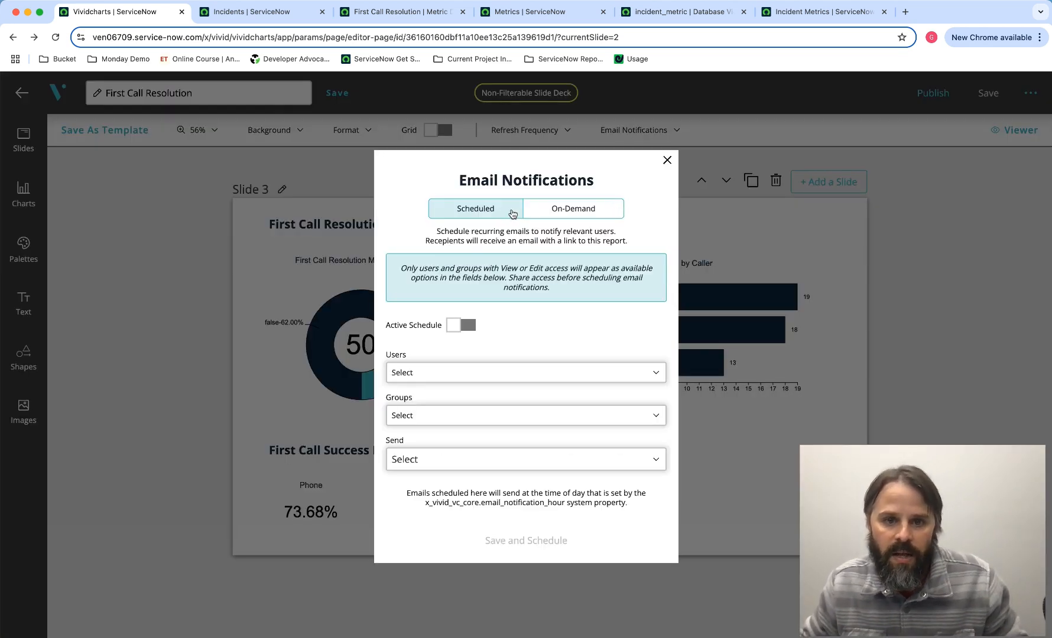
{"action": "left_click", "coordinate": [455, 377]}
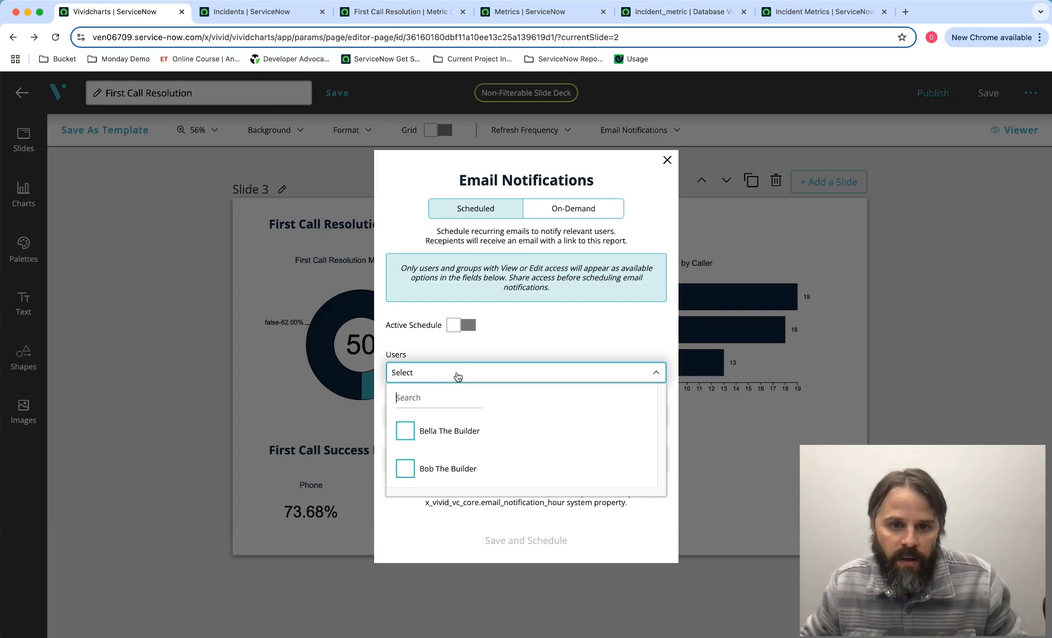
{"action": "left_click", "coordinate": [456, 436]}
{"action": "left_click", "coordinate": [464, 469]}
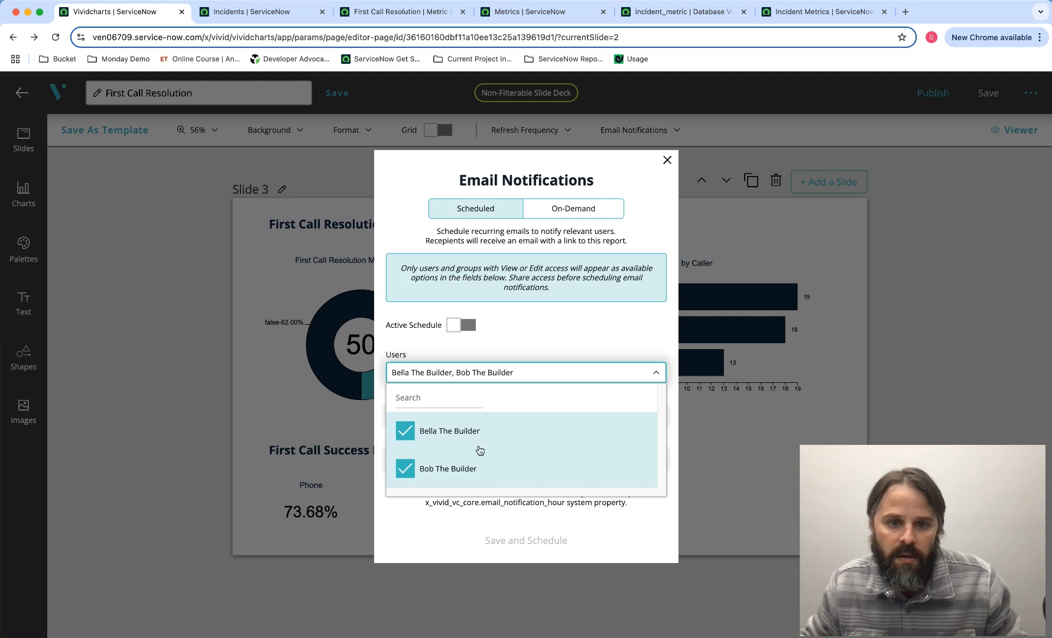
{"action": "left_click", "coordinate": [600, 338]}
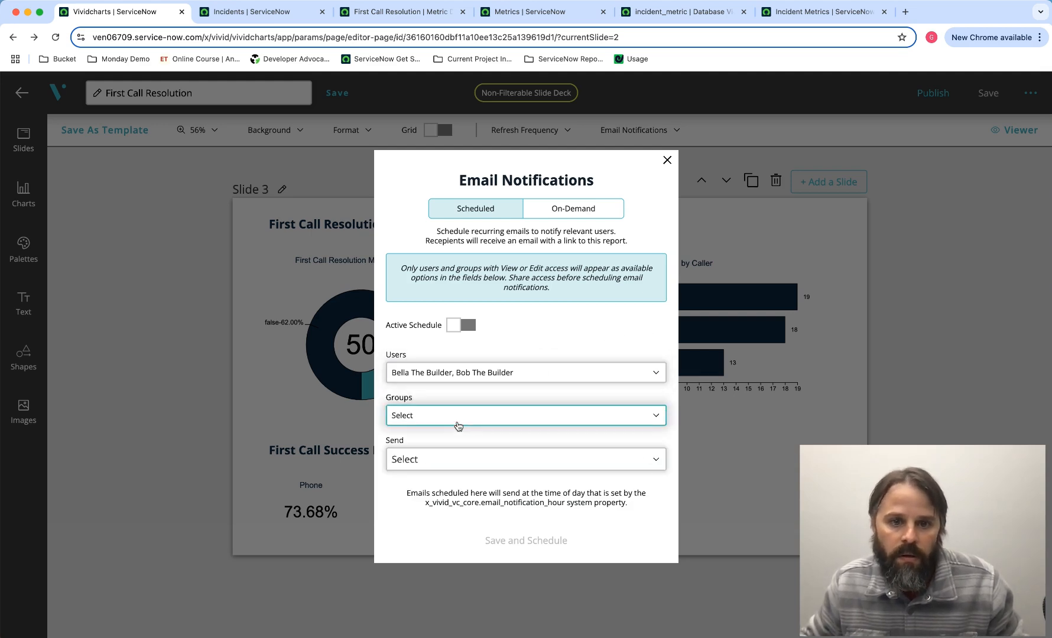
{"action": "left_click", "coordinate": [460, 471]}
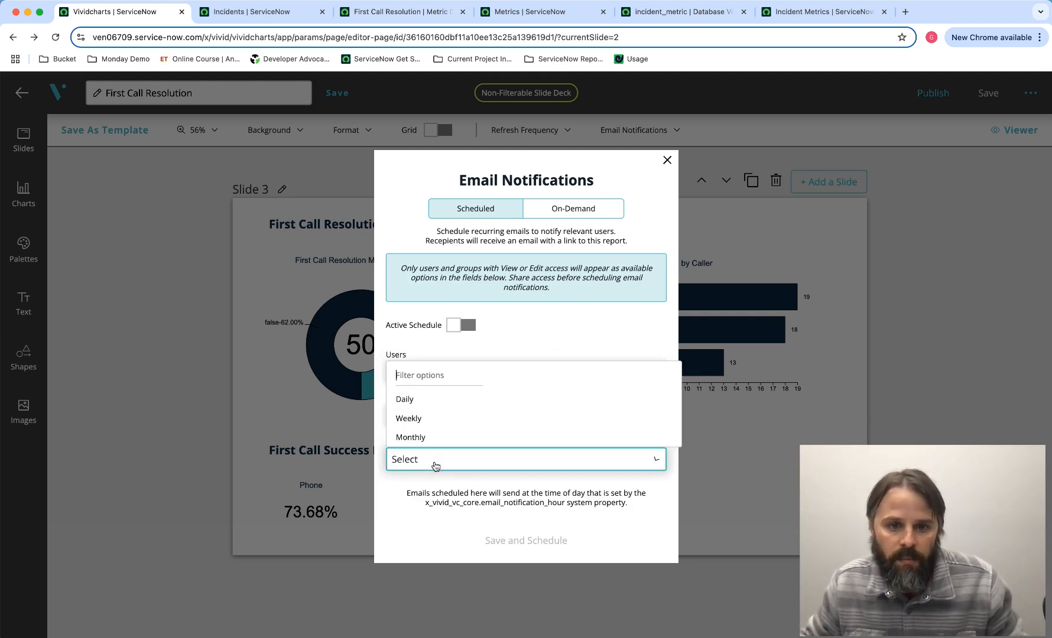
{"action": "left_click", "coordinate": [430, 418]}
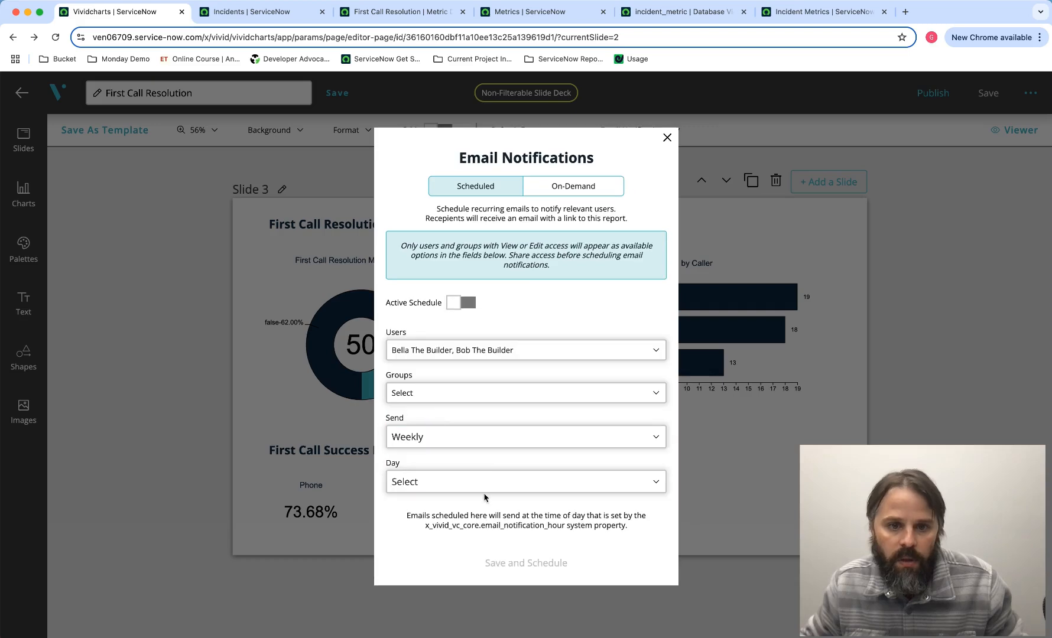
{"action": "left_click", "coordinate": [438, 487]}
{"action": "left_click", "coordinate": [431, 366]}
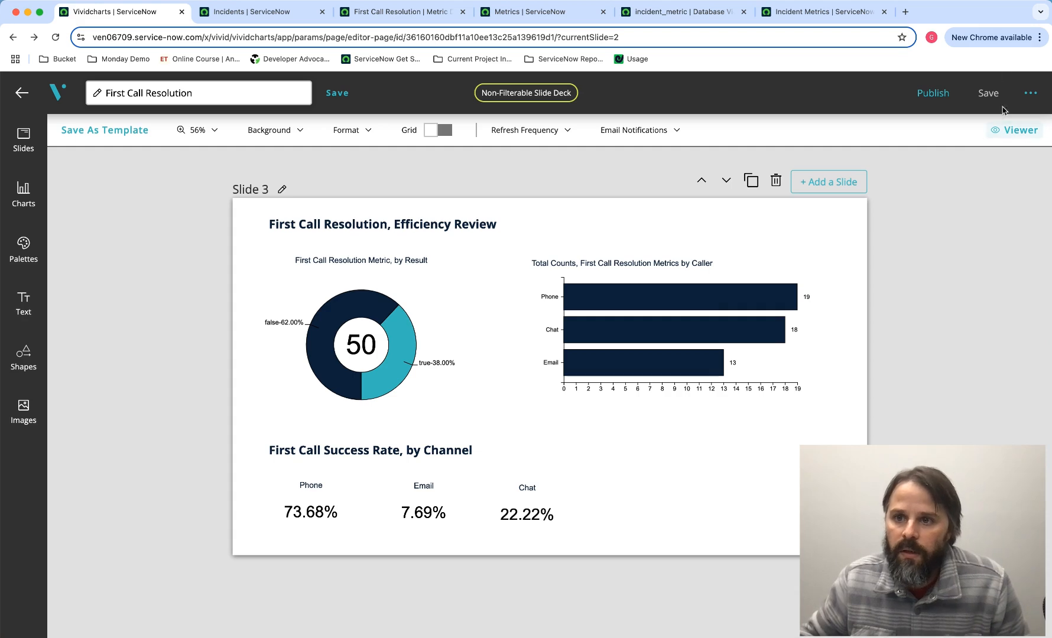
- Publish the deck and refresh its data from the third slide in the viewer
{"action": "left_click", "coordinate": [947, 96]}
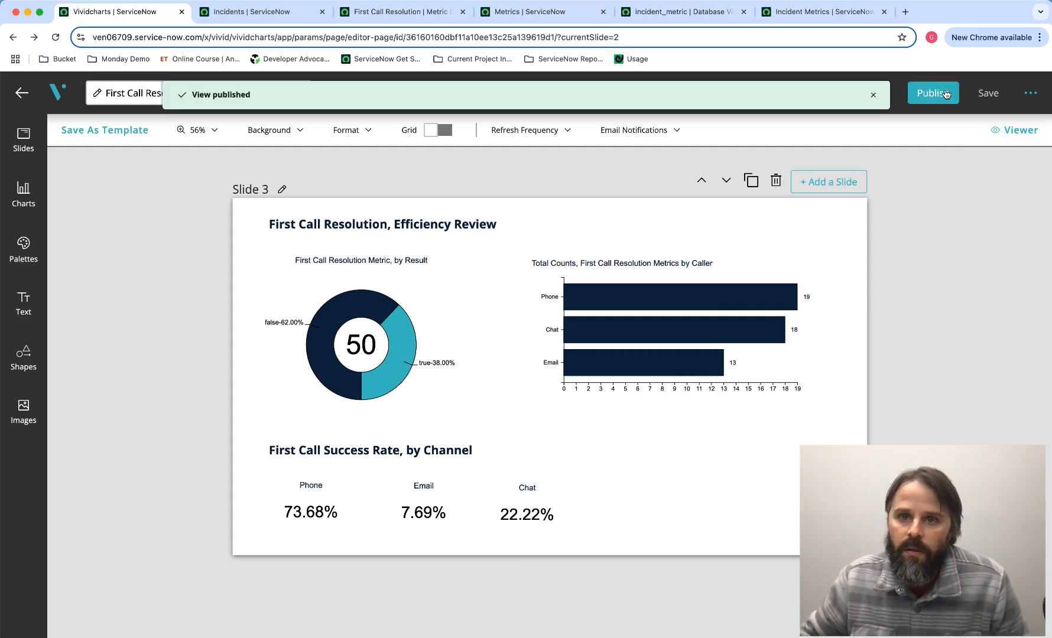
{"action": "left_click", "coordinate": [1011, 130]}
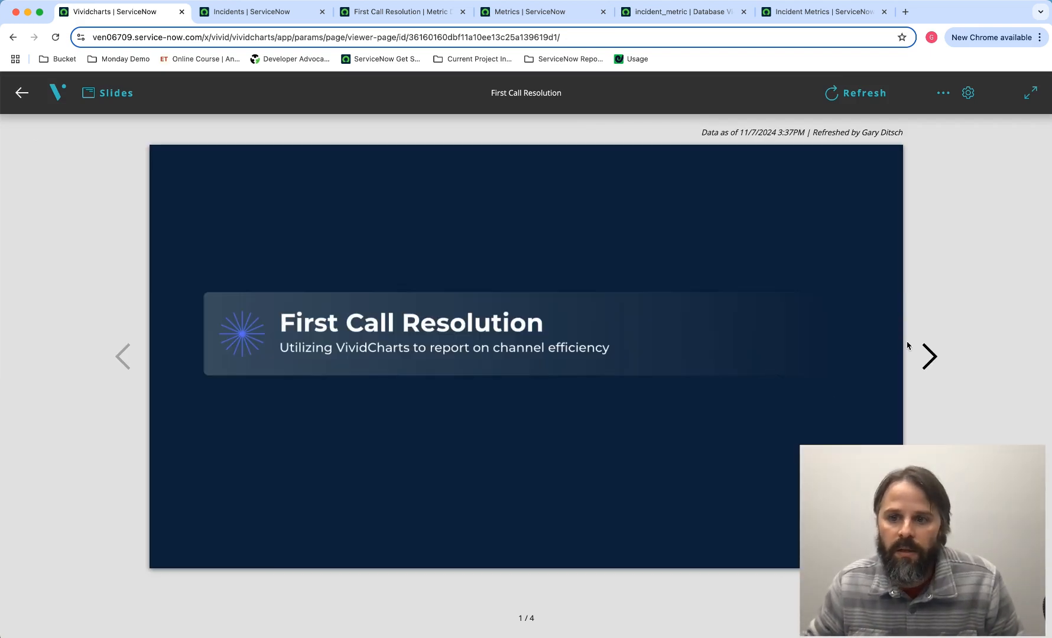
{"action": "left_click", "coordinate": [929, 357]}
{"action": "left_click", "coordinate": [929, 356]}
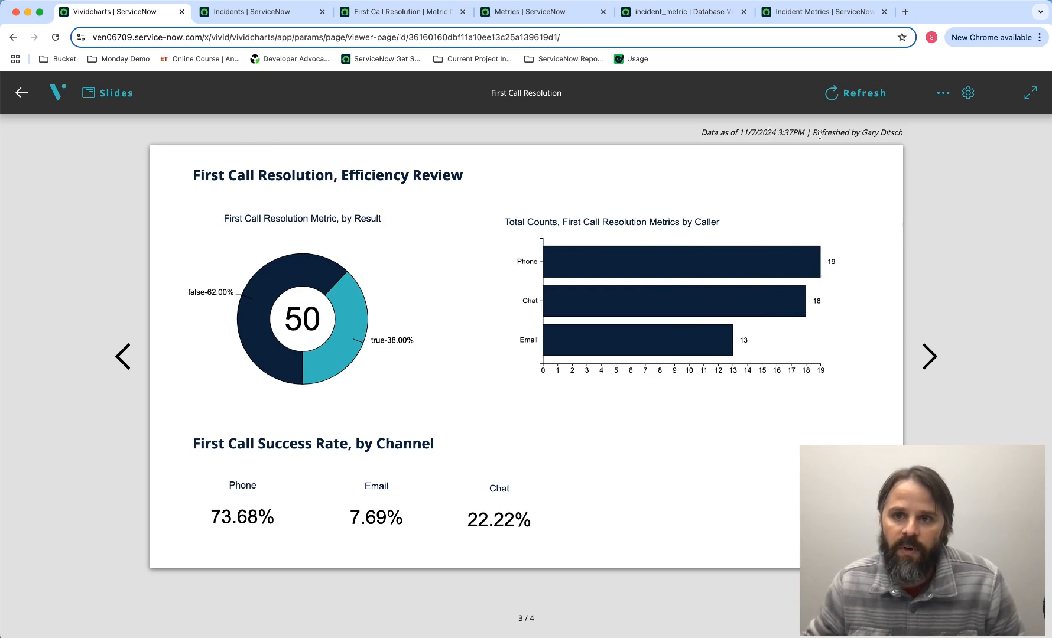
{"action": "left_click", "coordinate": [849, 98]}
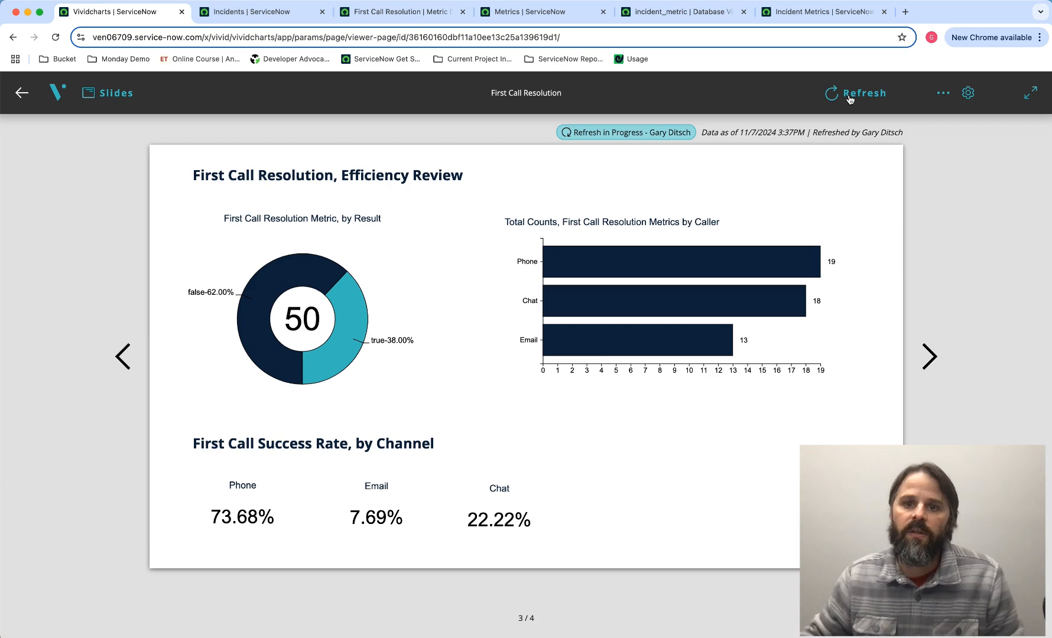